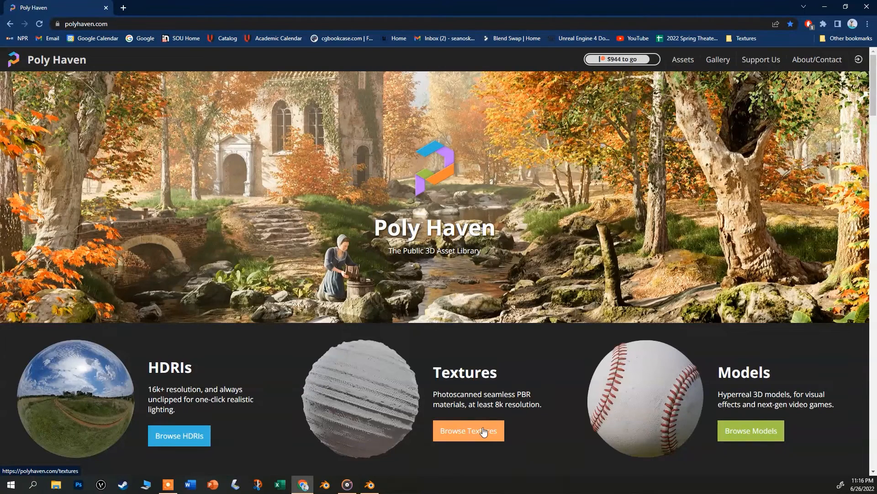
Browse the texture and HDRI libraries on Poly Haven.
left_click(483, 430)
left_click(752, 86)
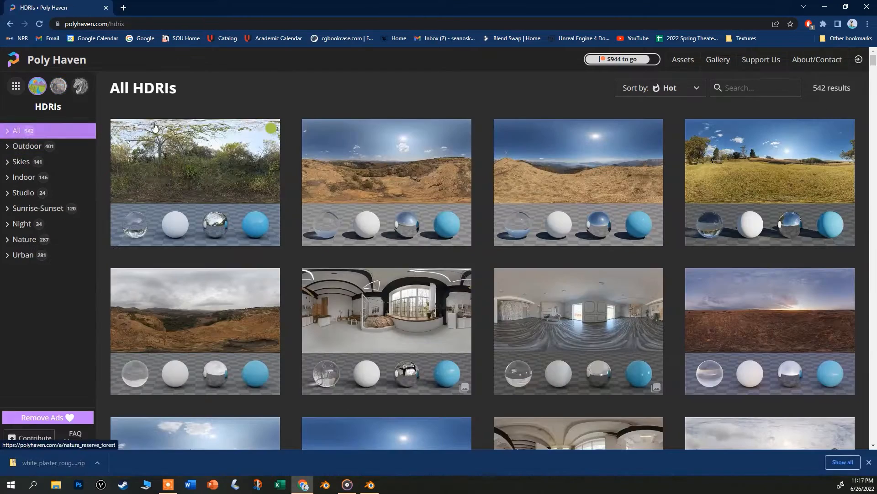
scroll(679, 182, "down", 10)
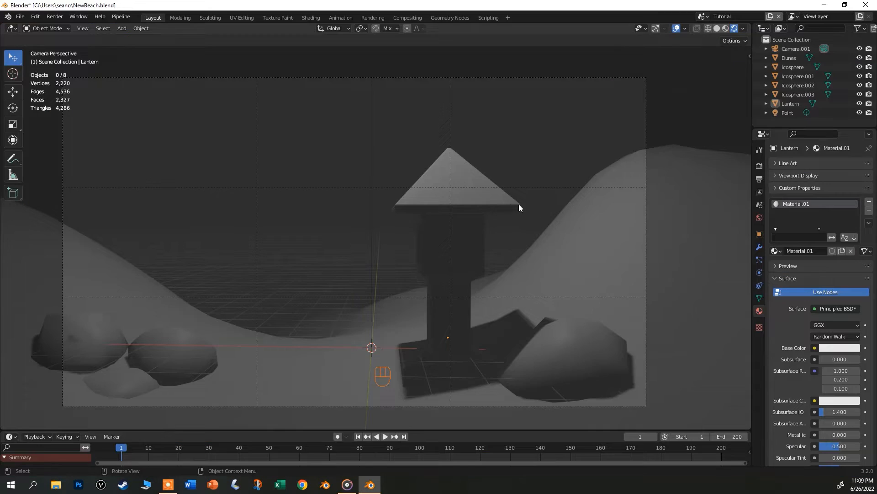
Switch to the beach scene in Blender, select the lantern and set the viewport shading to Material Preview.
left_click(482, 198)
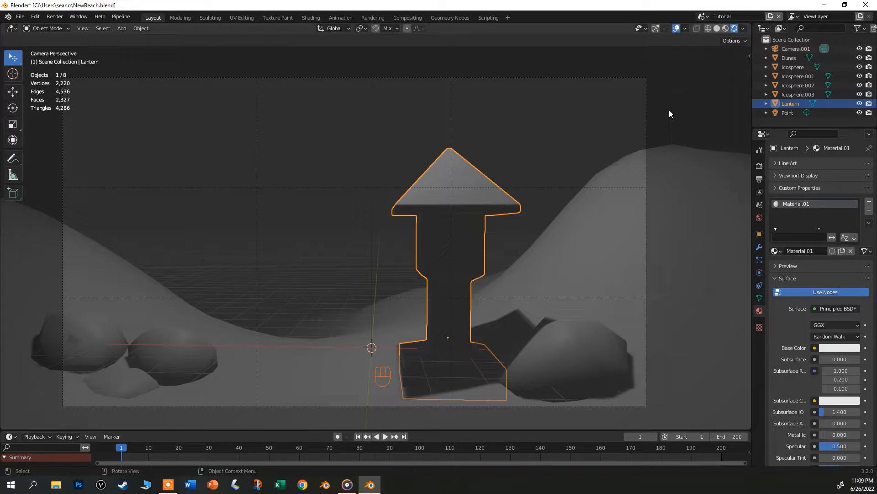
key("z")
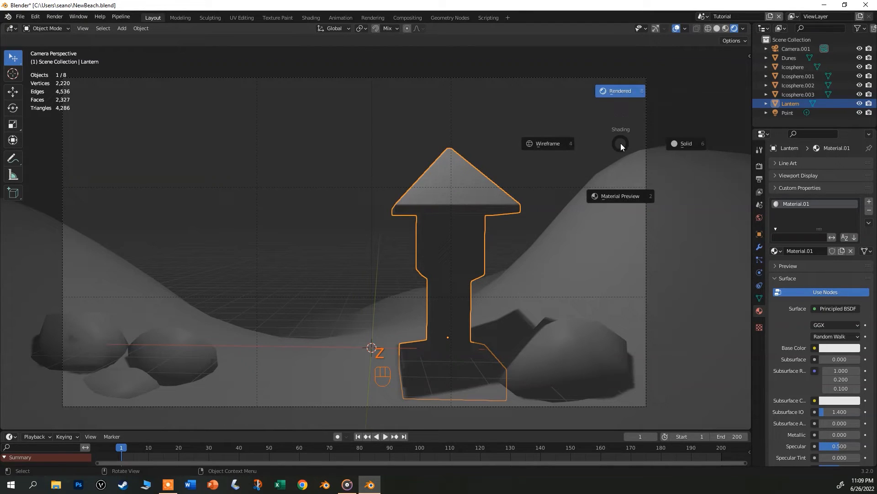
left_click(620, 197)
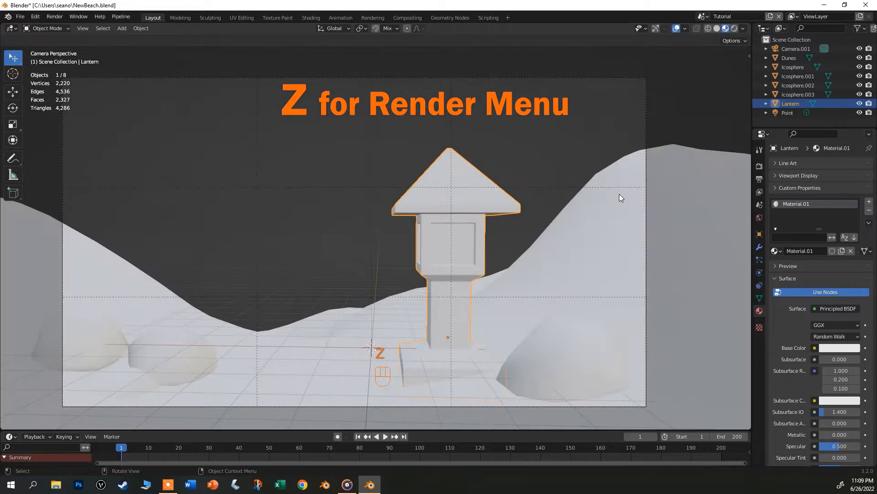
key("ctrl")
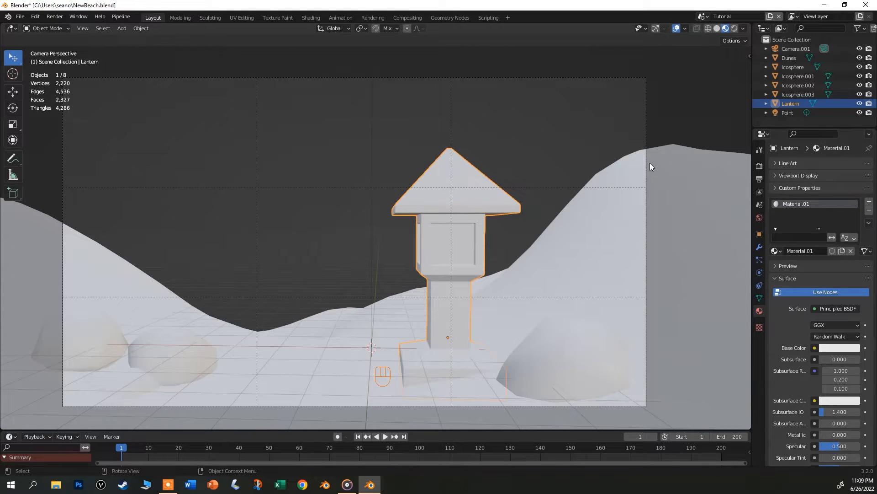
Examine the lighting and environment options of the viewport's Material Preview shading.
left_click(744, 28)
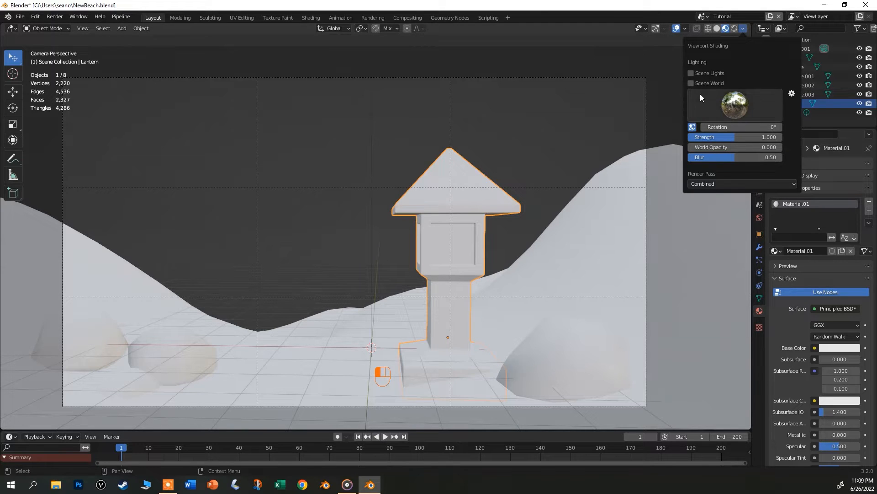
left_click(767, 103)
left_click(766, 103)
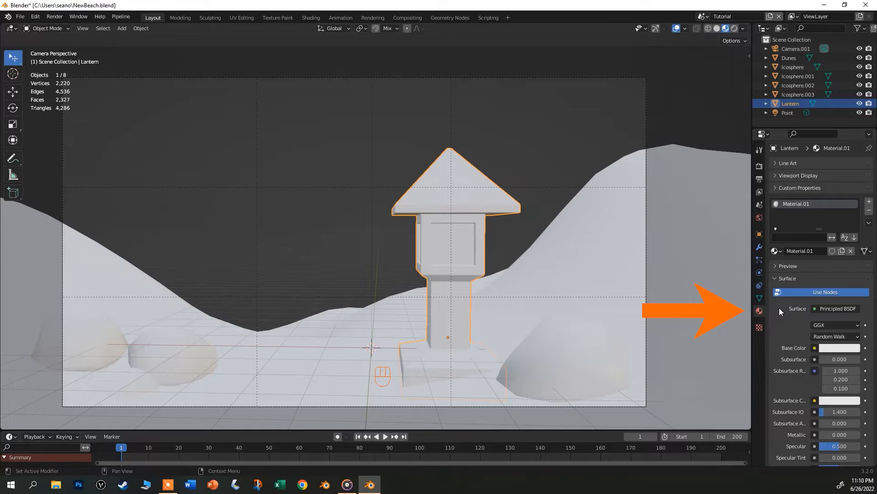
Set the base color of the lantern's material to a saturated bright blue.
left_click(777, 278)
left_click(777, 278)
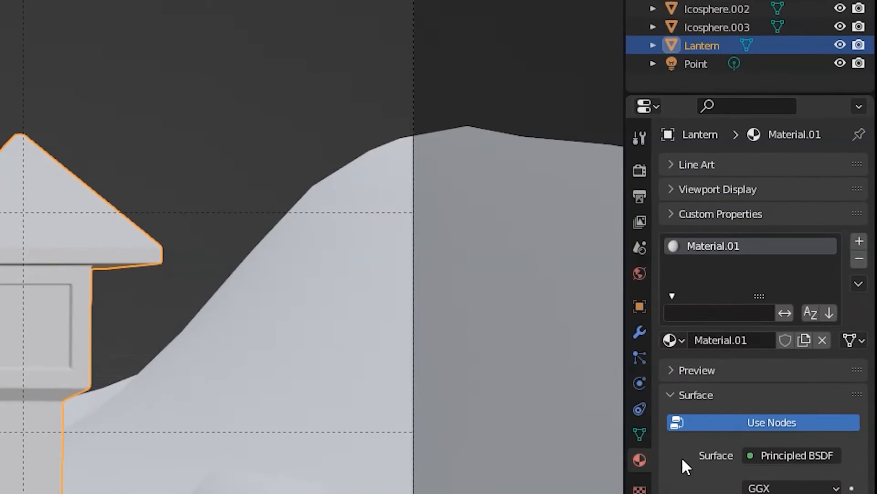
scroll(781, 309, "down", 6)
scroll(681, 456, "up", 8)
scroll(682, 457, "down", 3)
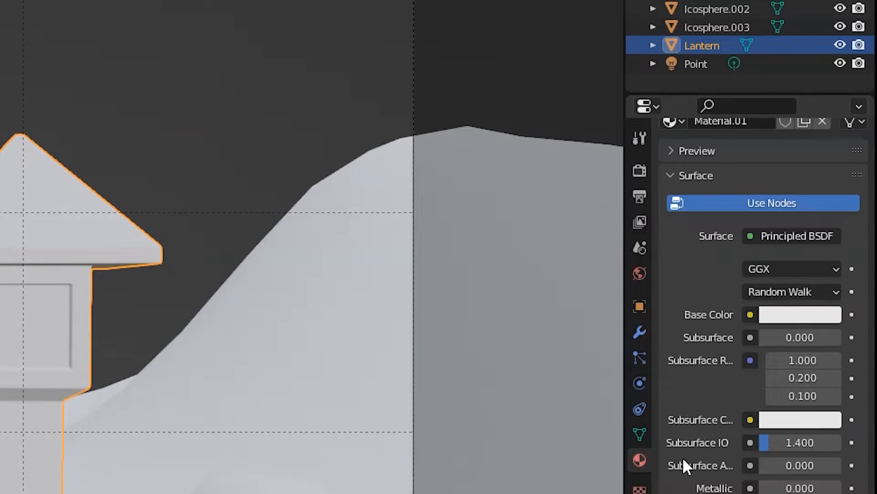
scroll(681, 457, "down", 2)
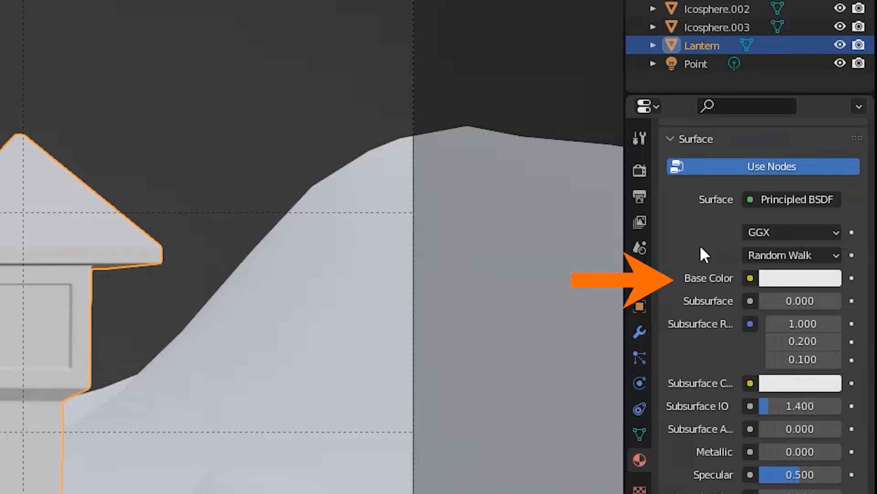
left_click(806, 281)
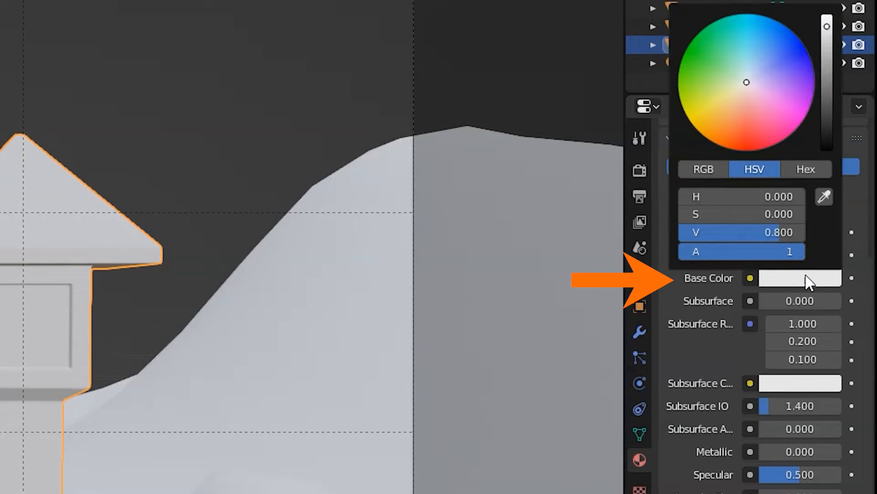
left_click(783, 57)
left_click_drag(784, 57, 803, 49)
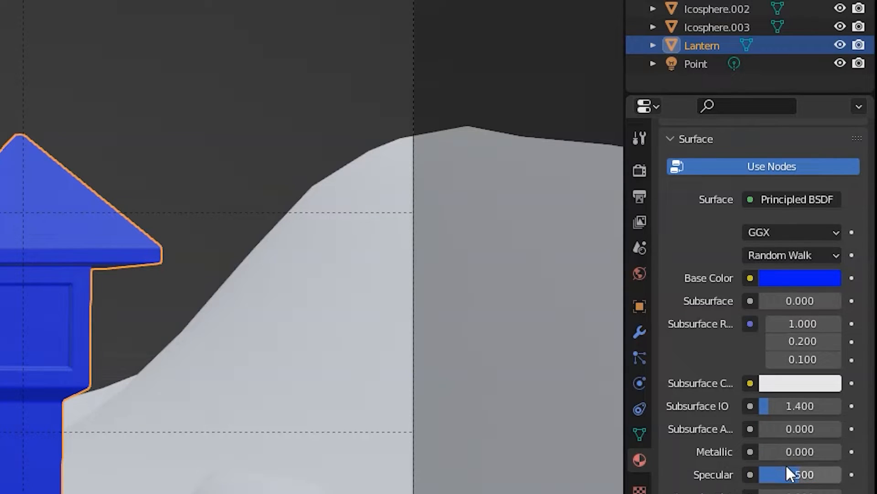
Set the lantern material's Metallic value to 1.000 and inspect the surface from other angles.
mouse_move(784, 453)
left_mouse_down()
mouse_move(841, 453)
mouse_move(788, 450)
left_mouse_up()
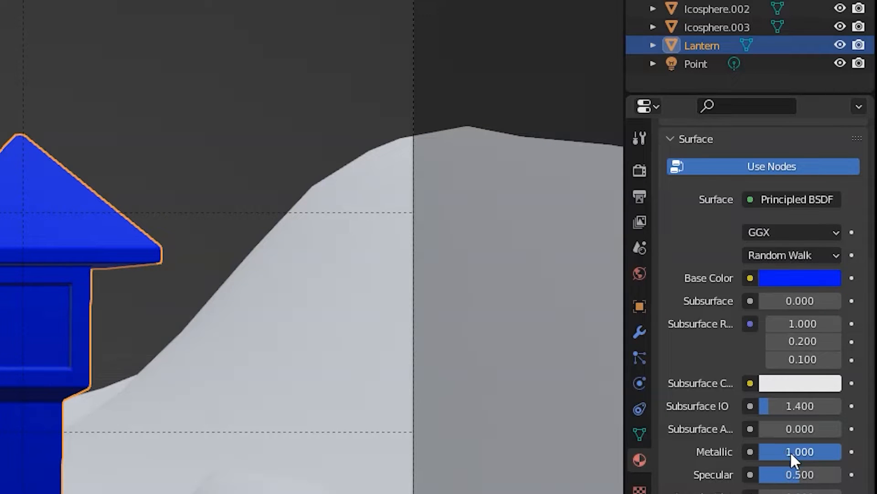
middle_click_drag(26, 268, 544, 330)
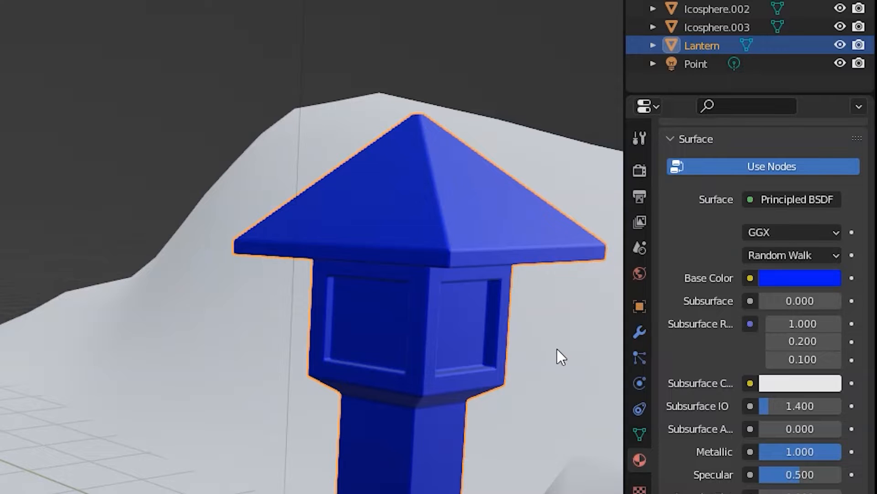
middle_click_drag(381, 354, 479, 399)
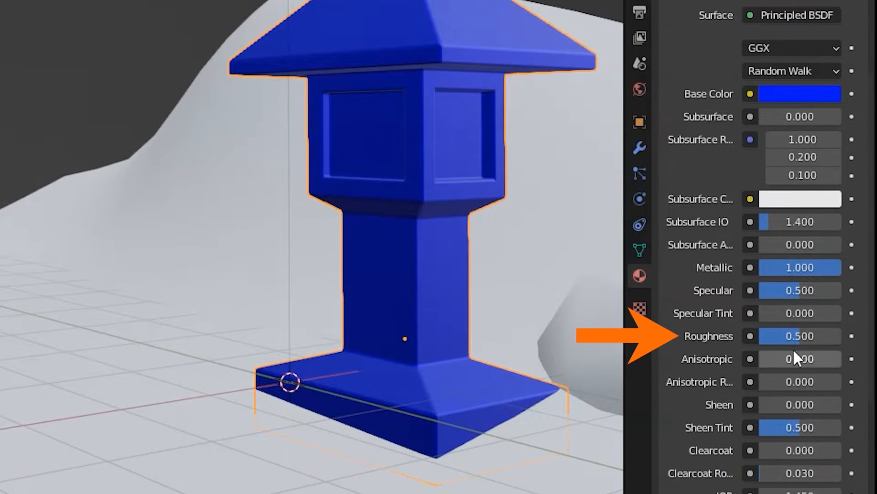
Try the lantern material's roughness at 1 and at 0 to compare how the surface reflects.
left_click(794, 338)
type("1")
key("Return")
middle_click_drag(462, 231, 401, 239)
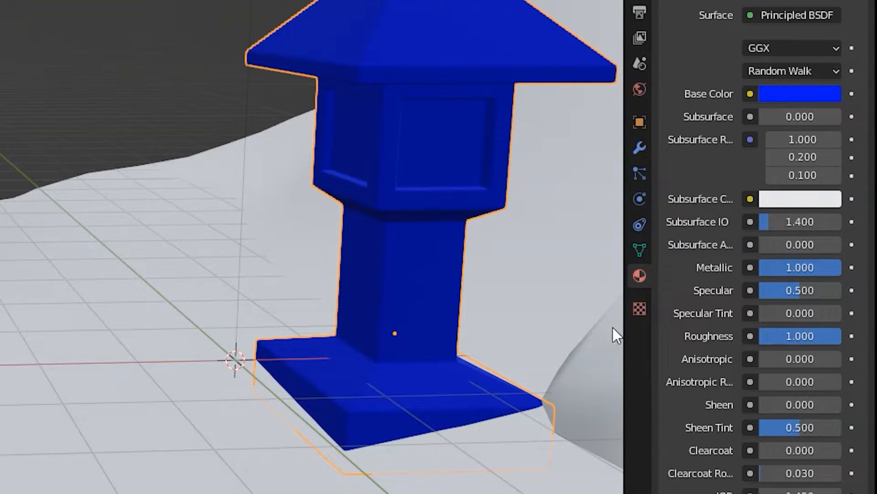
left_click_drag(800, 336, 761, 336)
middle_click_drag(593, 280, 475, 199)
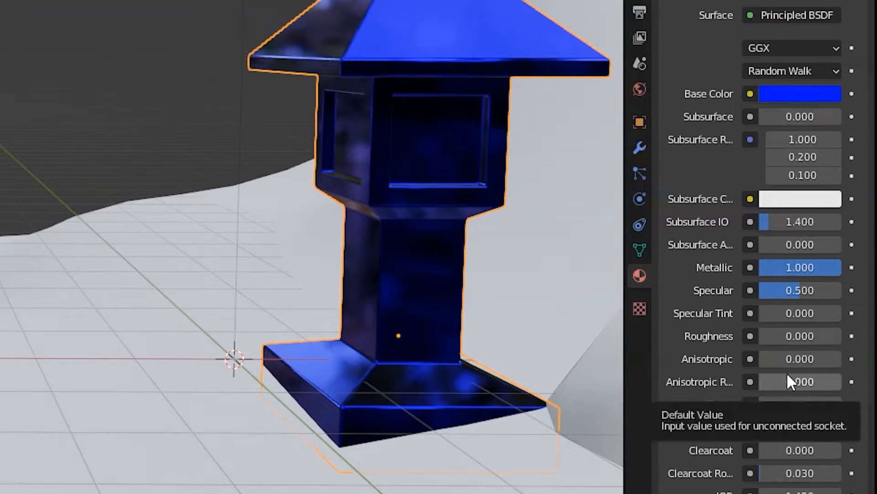
Set the lantern material's roughness to 0.110 and review the remaining surface properties.
left_click_drag(773, 336, 783, 335)
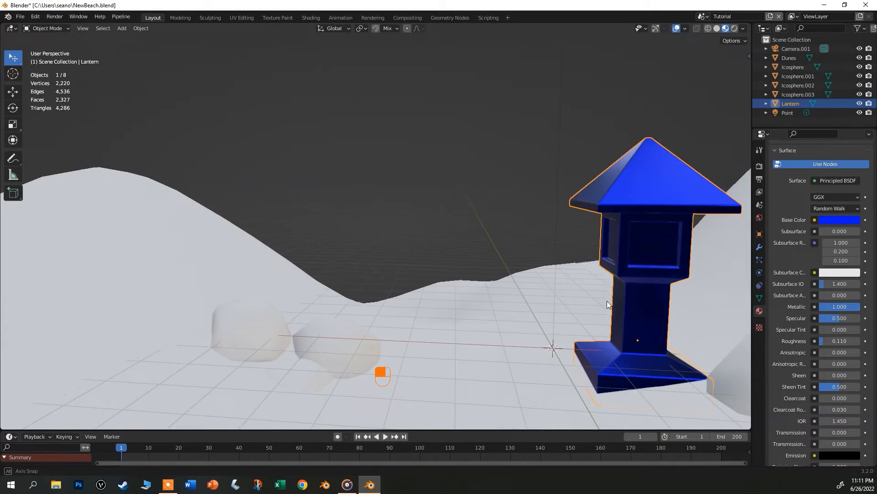
middle_click_drag(607, 302, 617, 302)
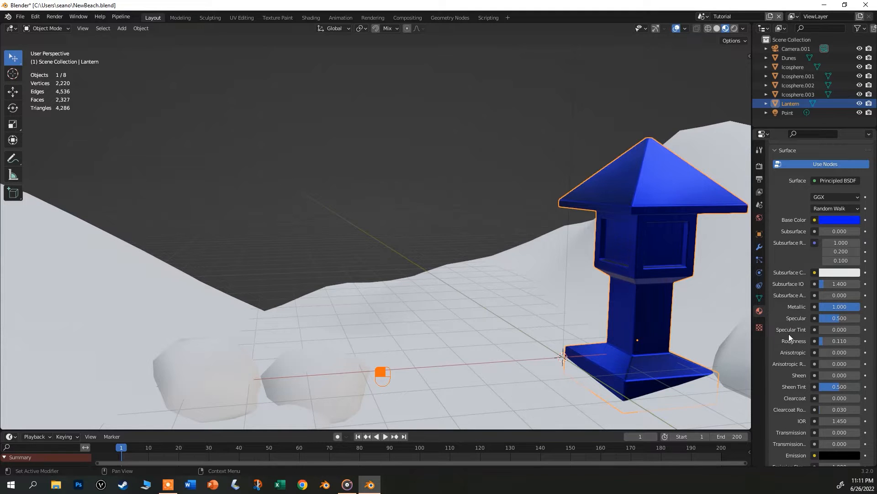
scroll(789, 333, "down", 5)
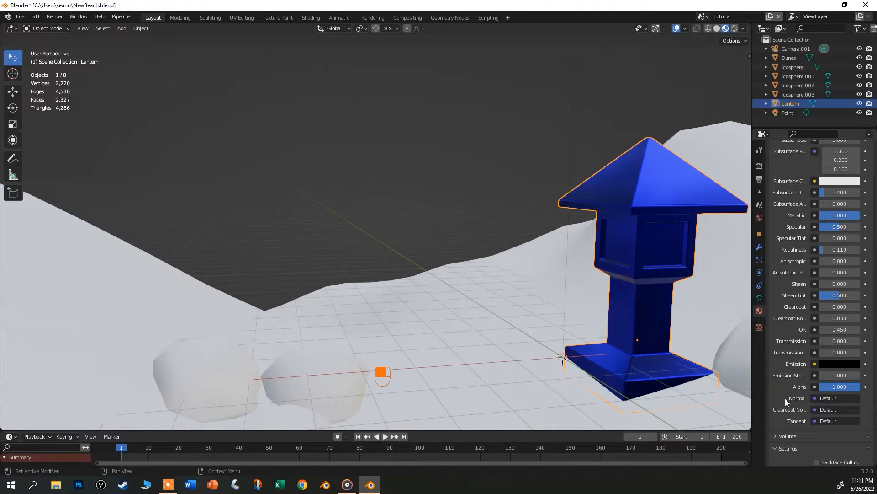
scroll(780, 347, "up", 4)
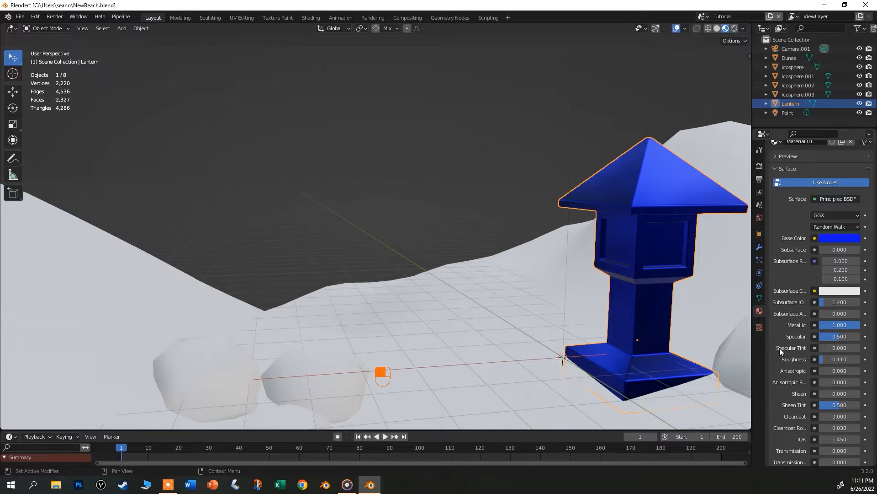
scroll(780, 348, "down", 1)
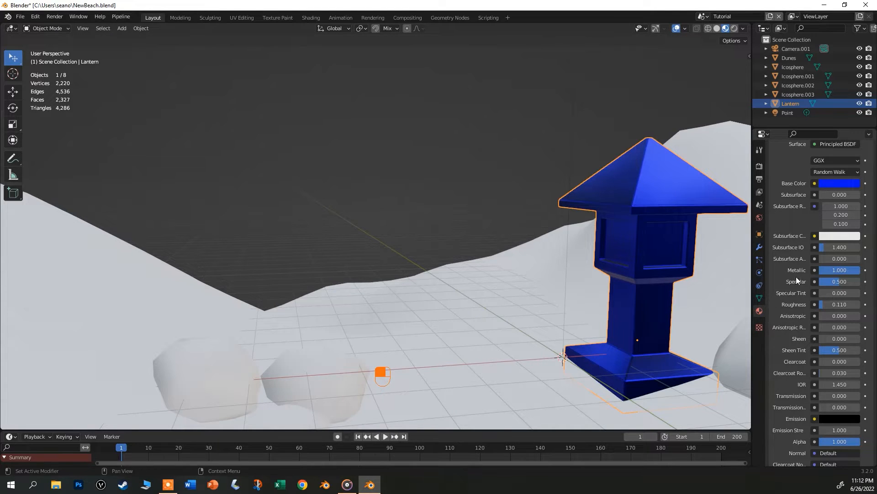
Rename the lantern's material as Shiny Blue.
scroll(793, 361, "up", 6)
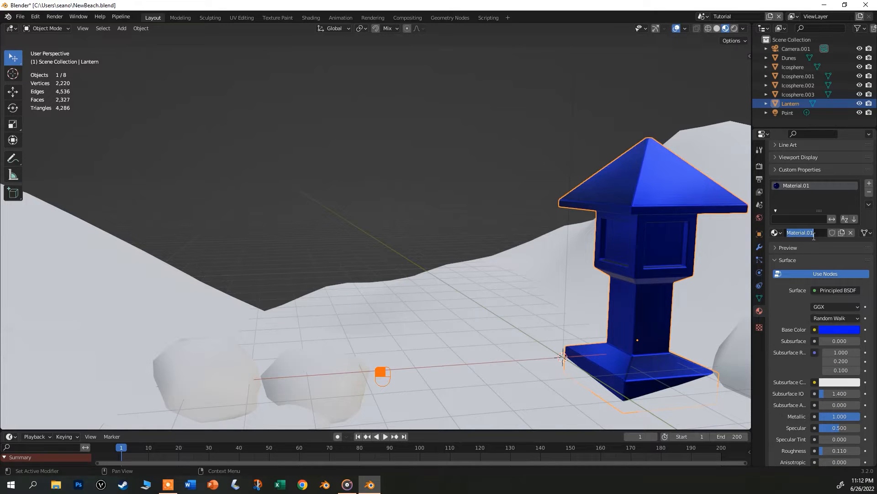
double_click(812, 236)
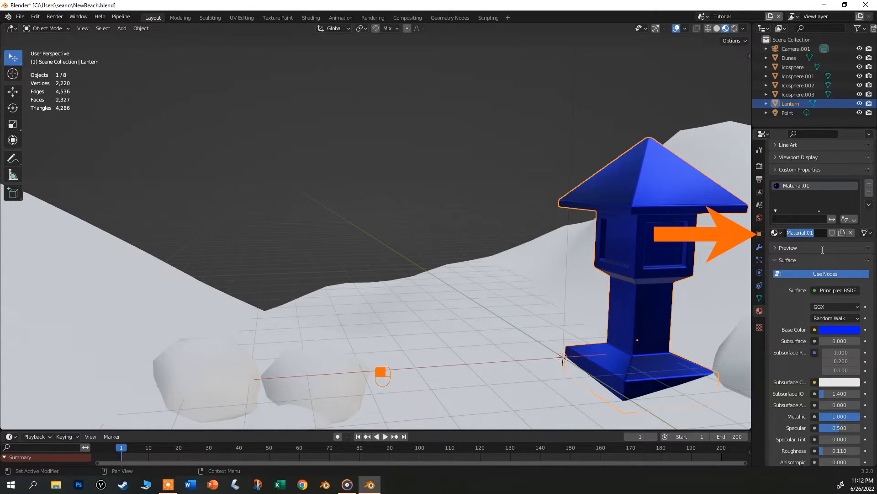
key("BackSpace")
type("Shiny")
key("shift")
type("lu")
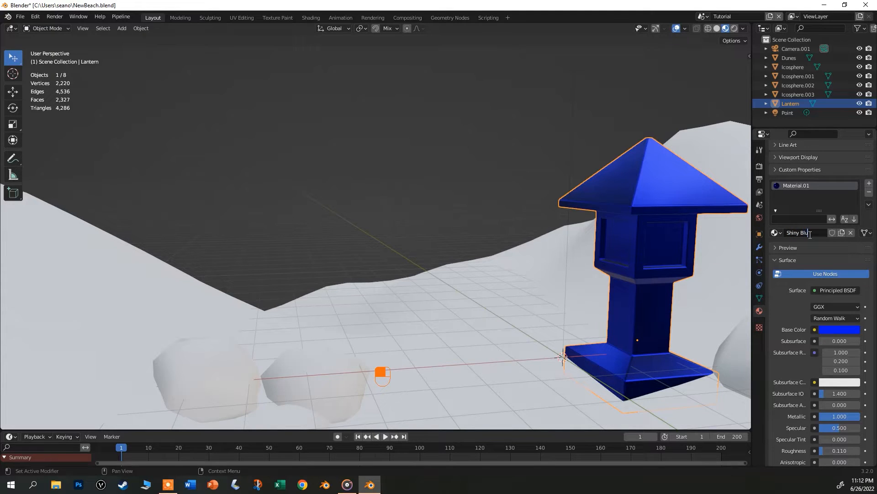
type("e")
key("Return")
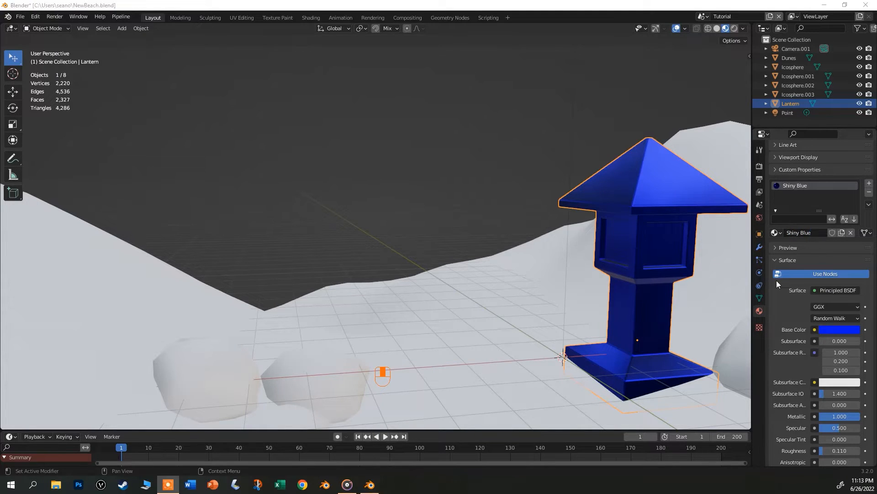
Assign the existing Shiny Blue material to the rock Icosphere.002 and inspect it on the surface.
left_click(739, 354)
left_click(315, 363)
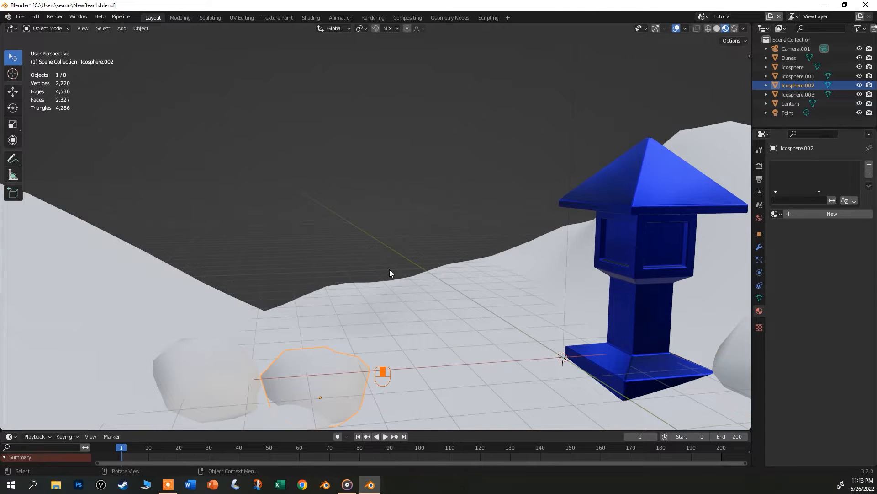
middle_click_drag(461, 311, 669, 274)
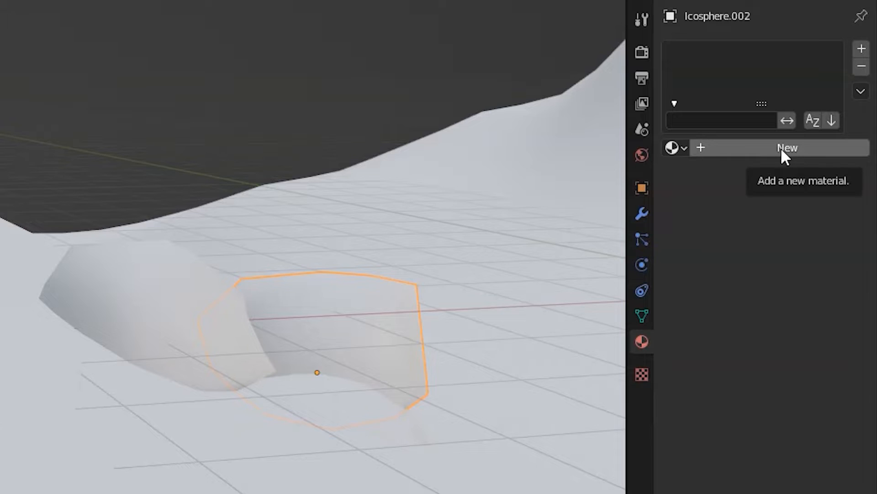
middle_click_drag(426, 287, 352, 301)
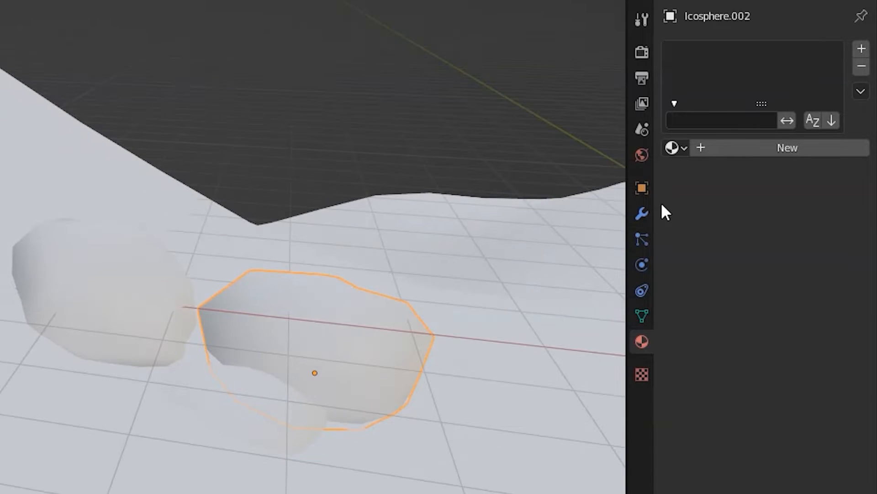
left_click(676, 148)
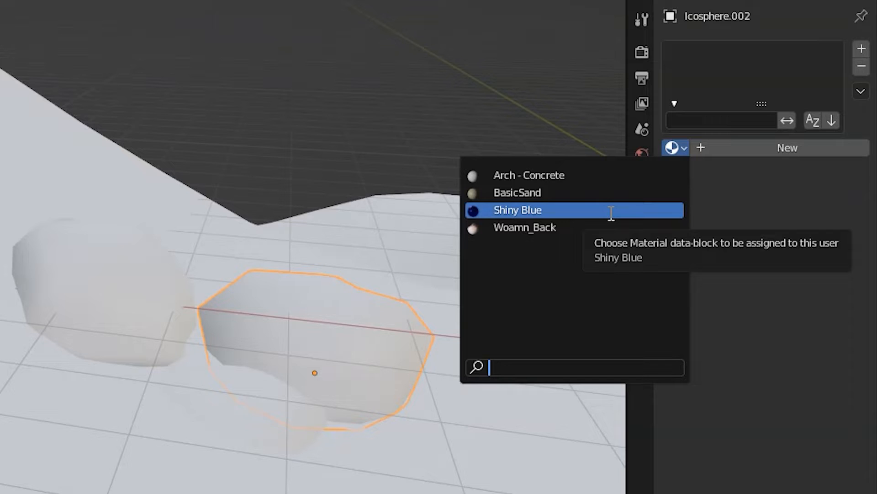
left_click(558, 210)
middle_click_drag(325, 303, 378, 321)
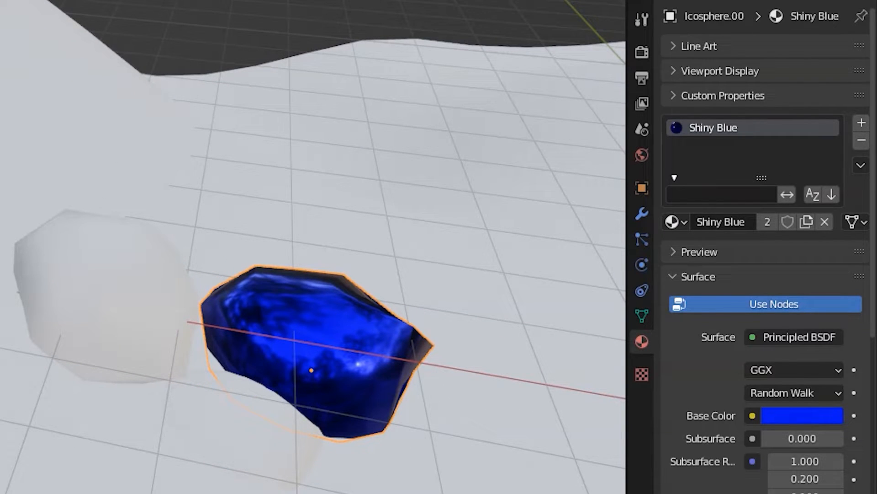
Remove the Shiny Blue material from the rock Icosphere.002 and reselect the lantern in the camera view.
left_click(858, 143)
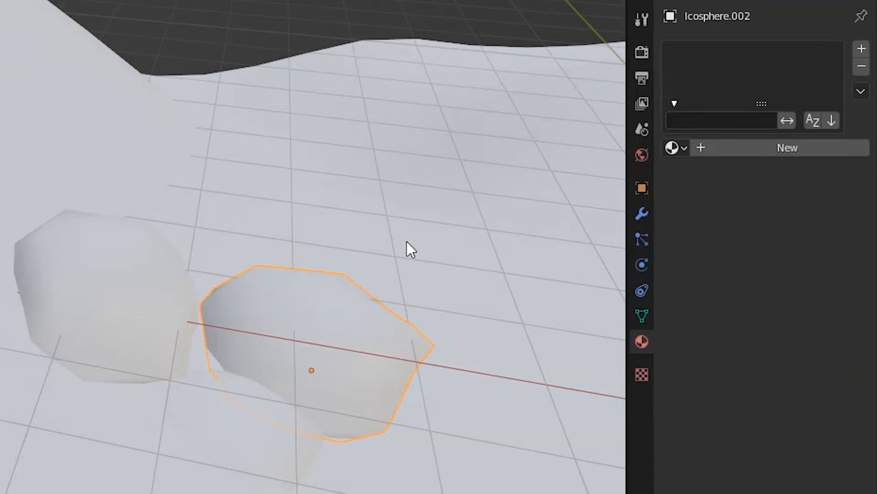
middle_click_drag(407, 241, 0, 165, "shift")
scroll(139, 249, "down", 6)
middle_click_drag(139, 249, 339, 189)
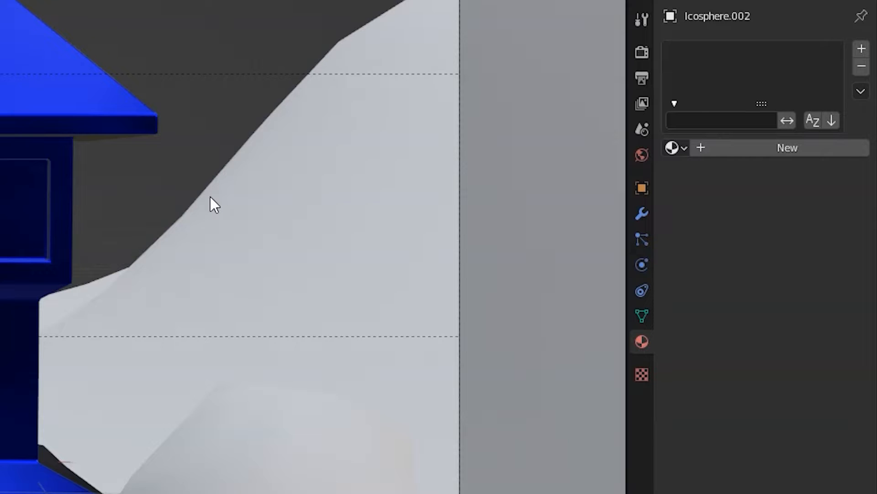
left_click(50, 106)
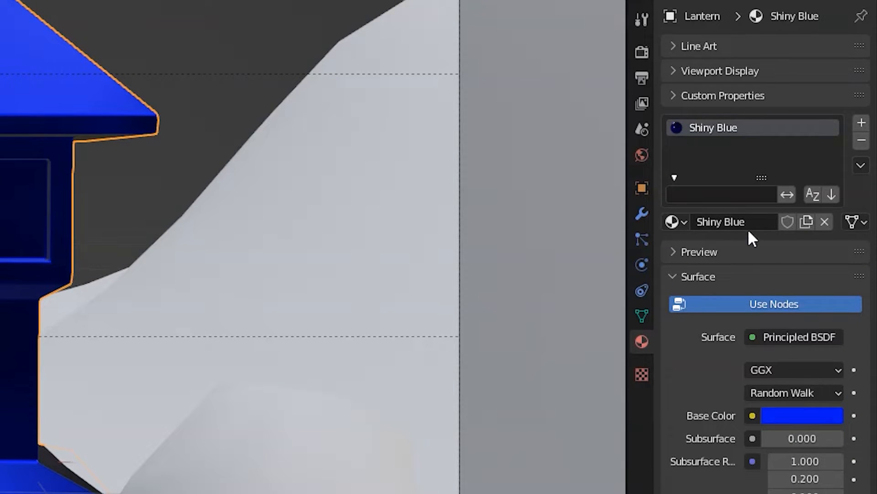
Enable Fake User for the lantern's Shiny Blue material and look up the file's external data options.
left_click(787, 223)
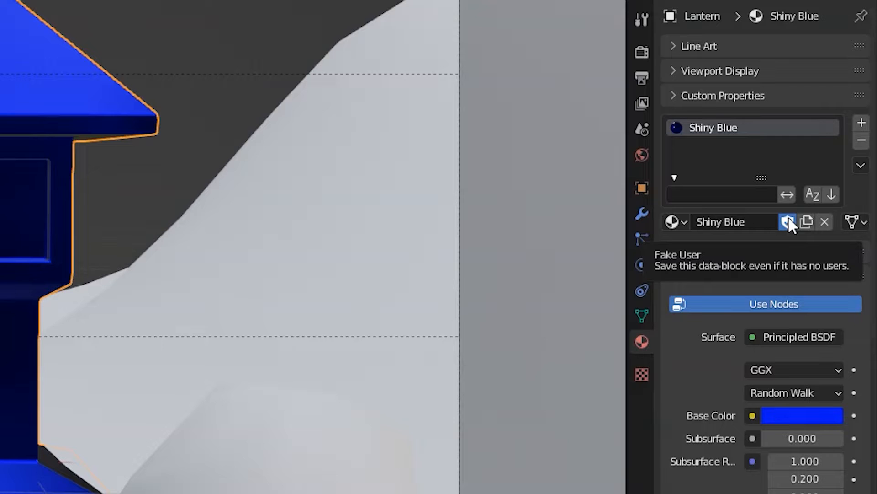
left_click(787, 222)
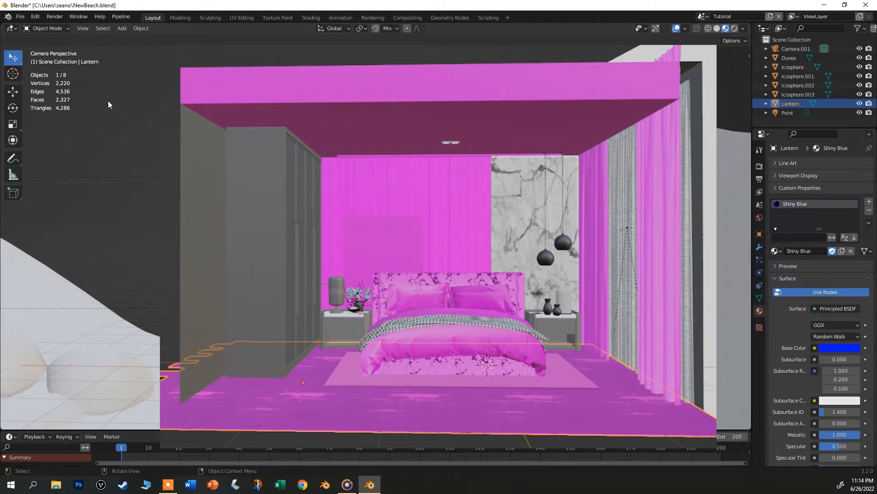
left_click(20, 17)
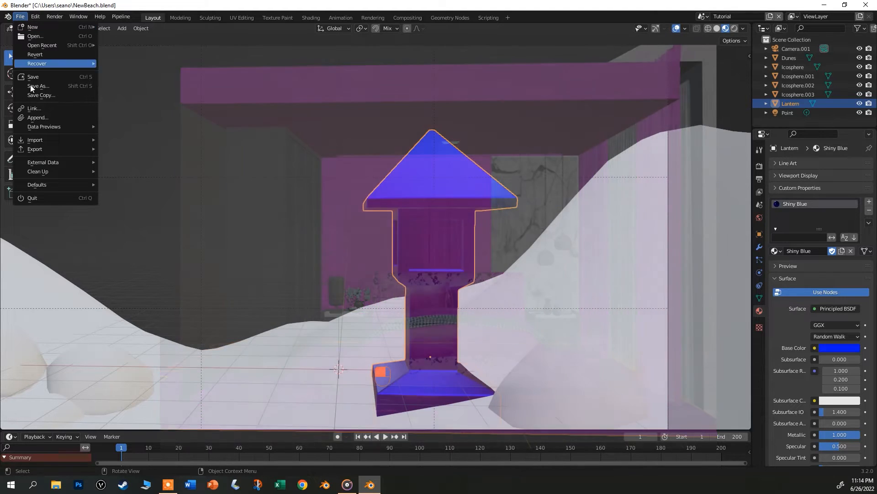
mouse_move(46, 163)
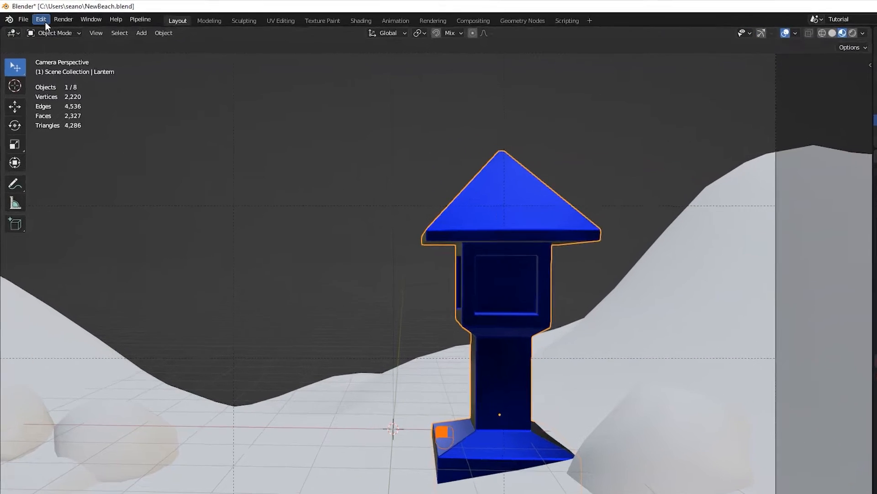
Search the add-ons in the preferences for node, make sure Node Wrangler is enabled, and clear the search.
left_click(36, 17)
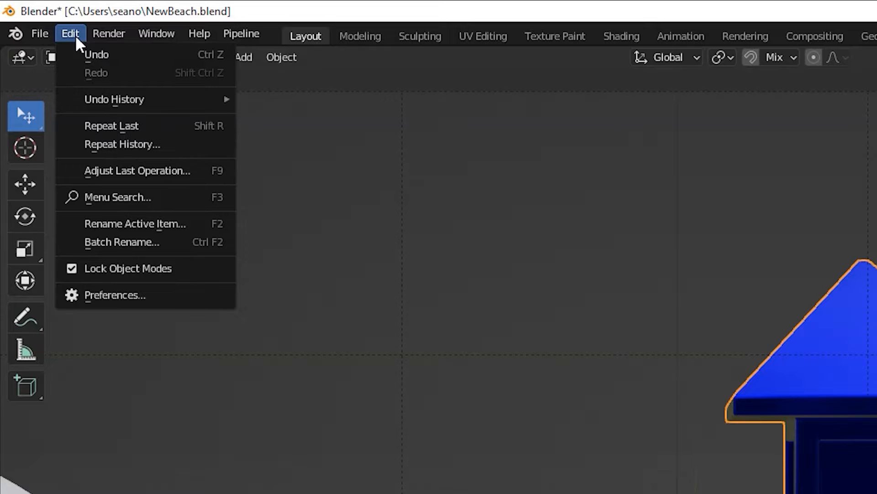
left_click(160, 300)
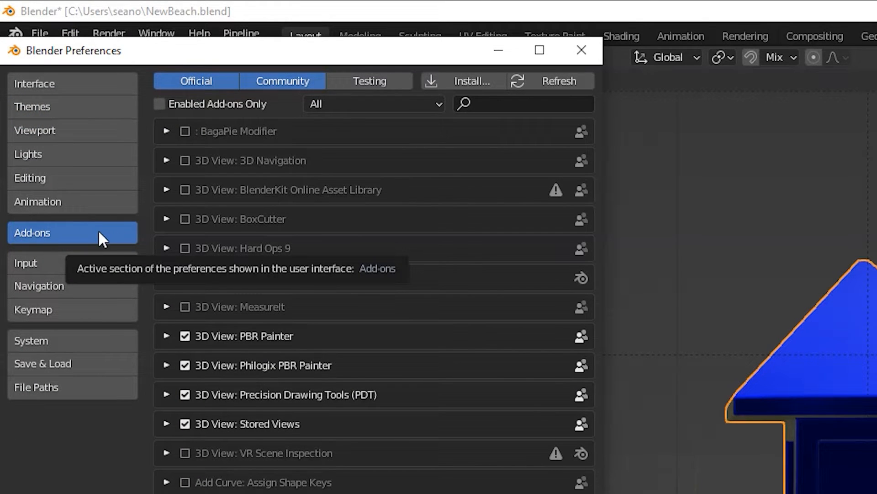
left_click(505, 103)
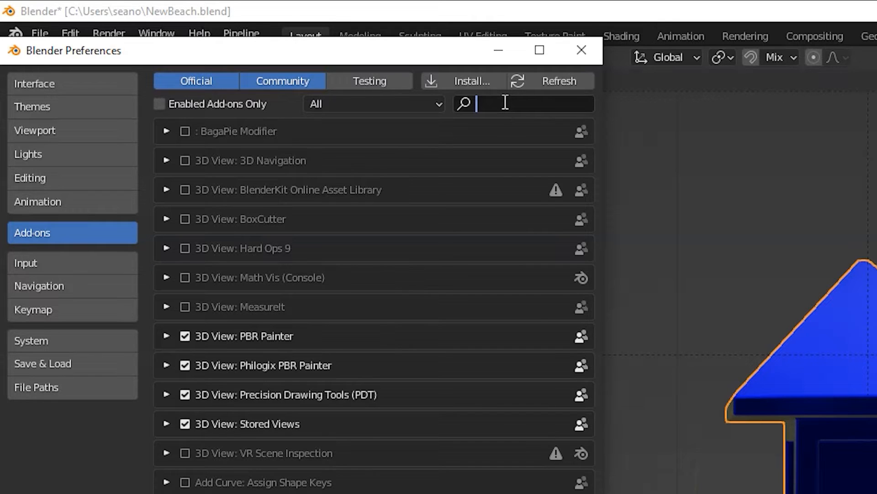
type("node")
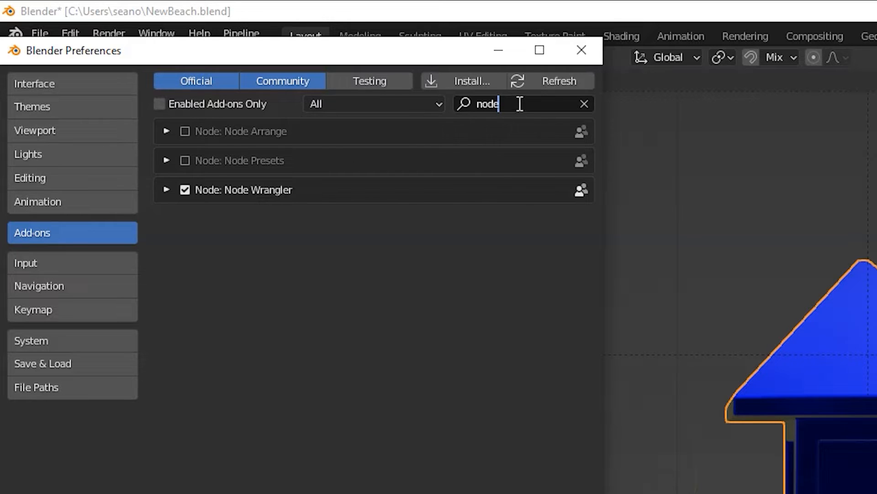
left_click(184, 189)
left_click(185, 189)
left_click(184, 189)
left_click(184, 189)
left_click(184, 189)
left_click(584, 103)
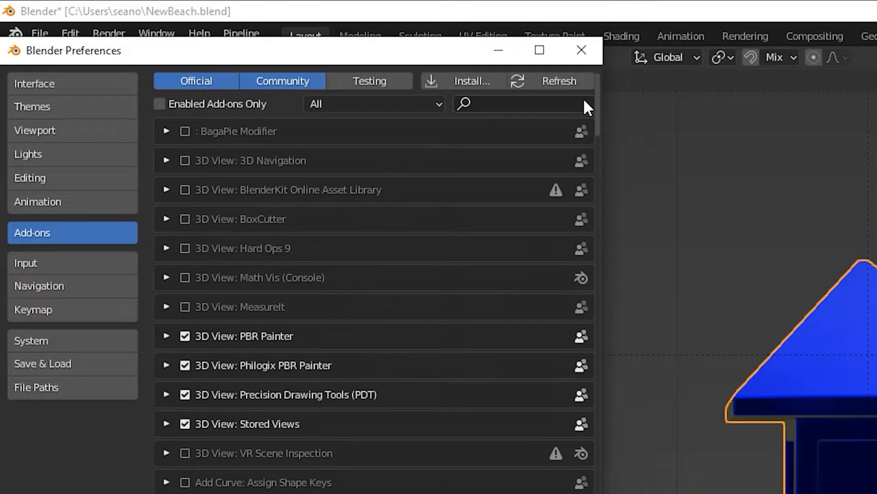
Search the add-ons for image, make sure Import Images as Planes is enabled, and close the preferences after checking the save options.
left_click(561, 101)
type("image")
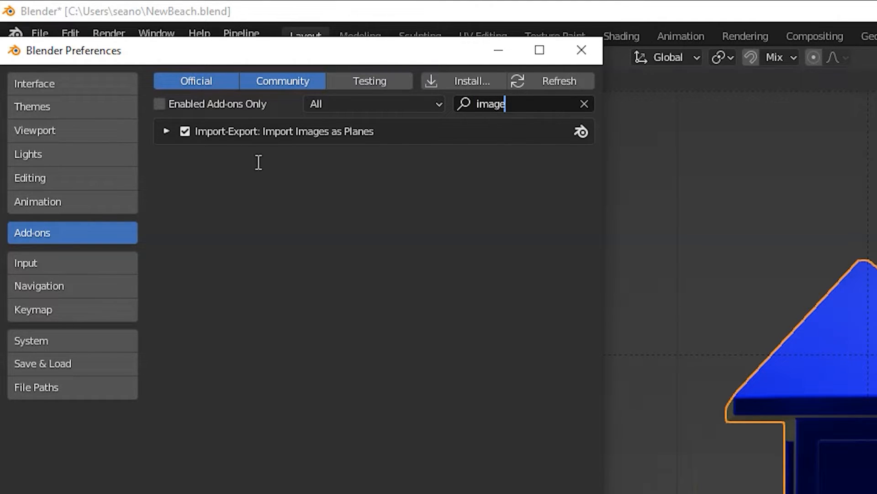
left_click(183, 131)
left_click(185, 132)
left_click(185, 131)
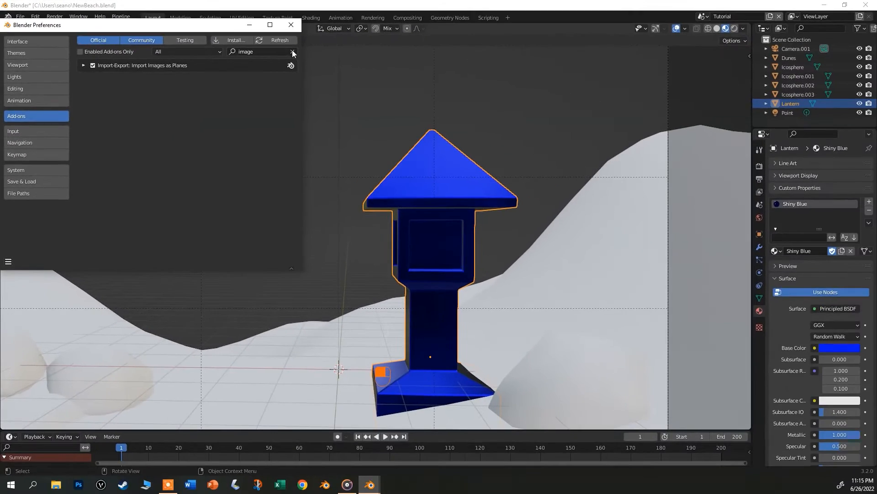
left_click(293, 52)
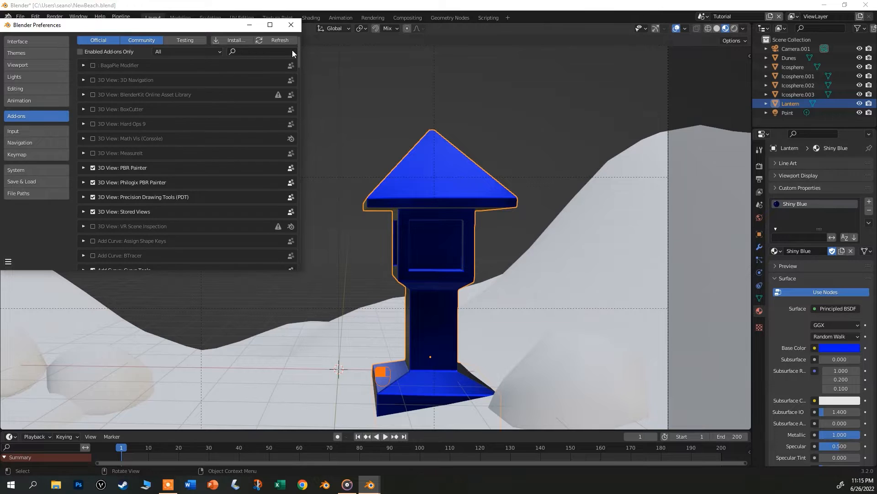
left_click(8, 261)
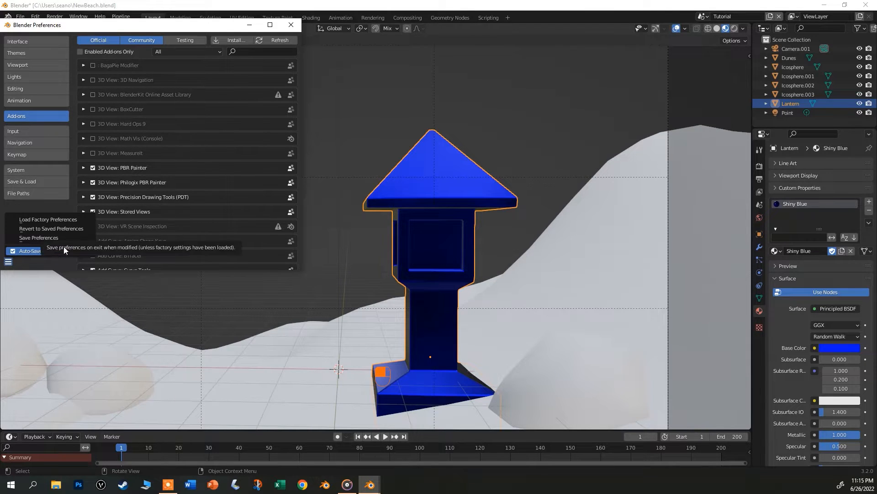
left_click(295, 26)
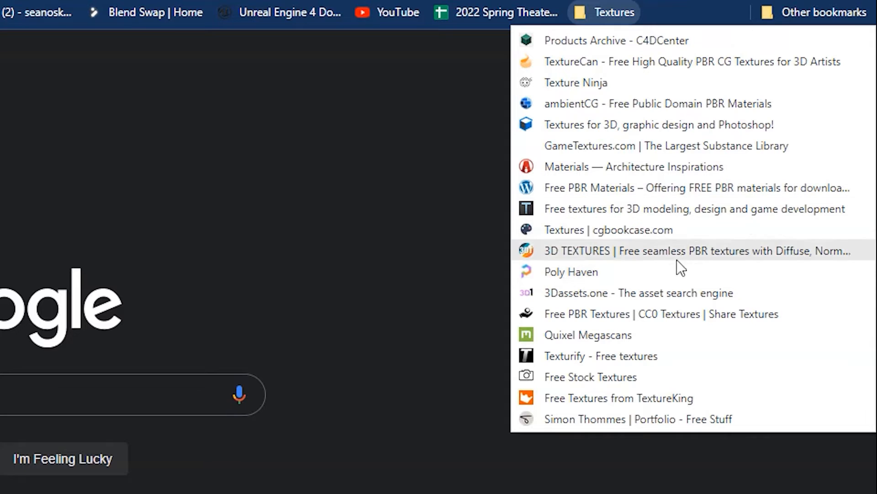
Open Poly Haven from the Textures bookmarks in Chrome and search its textures for "white plaster rou".
left_click(612, 274)
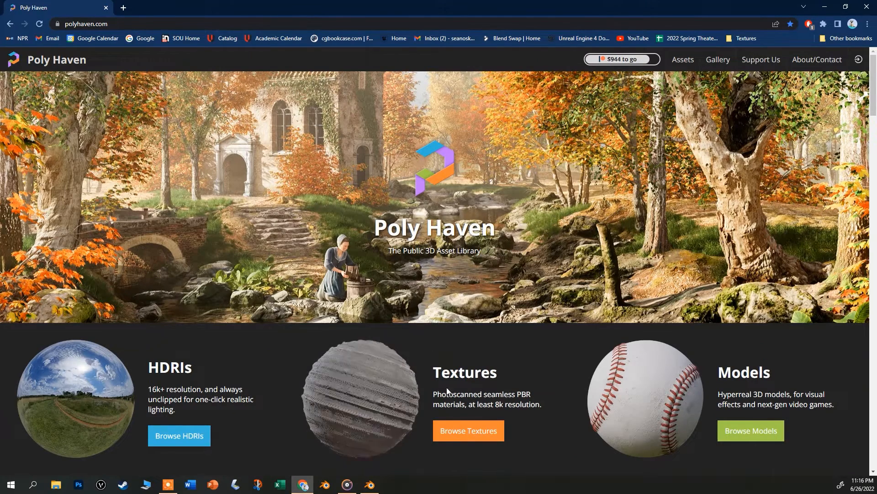
left_click(483, 431)
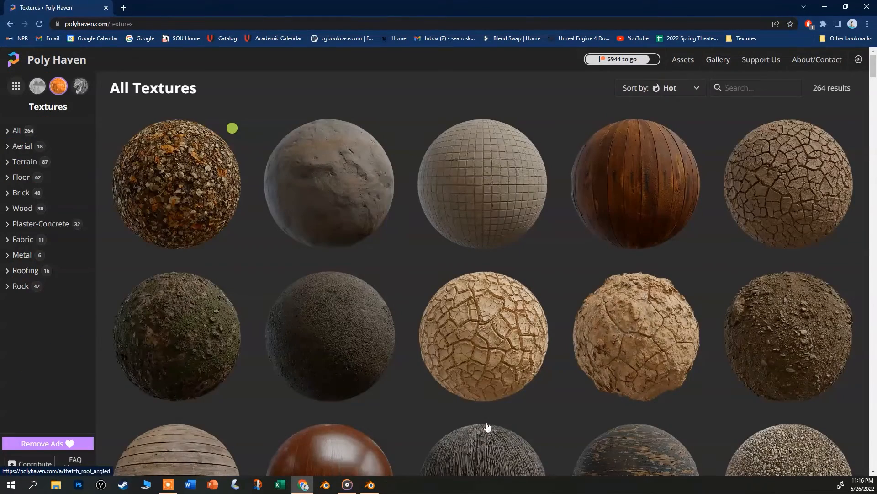
left_click(751, 87)
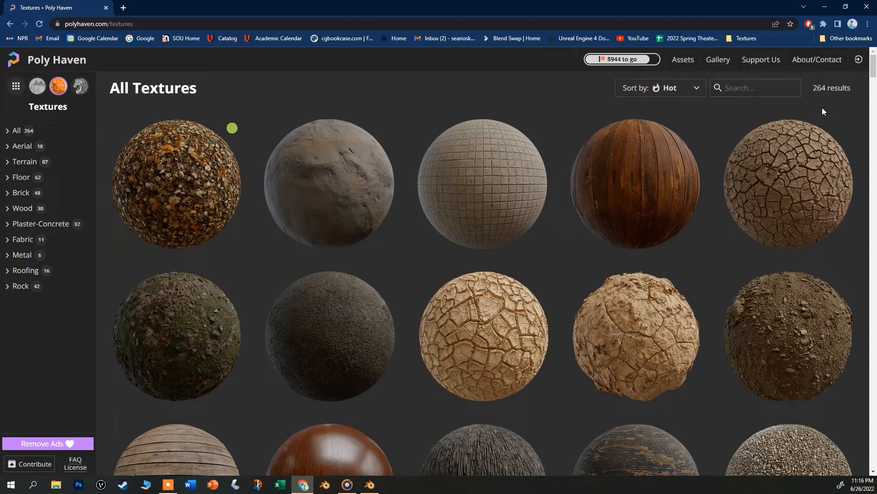
type("whit")
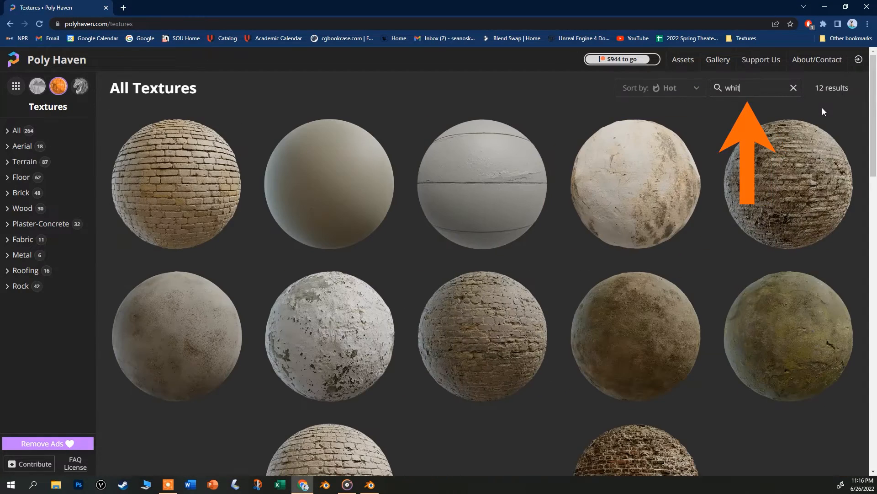
type("e plaster rou")
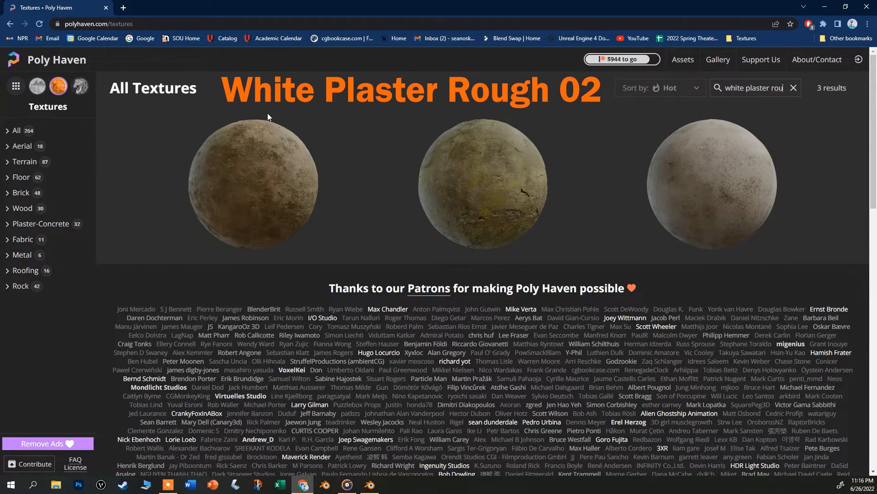
Open the White Plaster Rough 02 texture, compare its format and resolution choices, and download it as a 1K Blend.
left_click(535, 179)
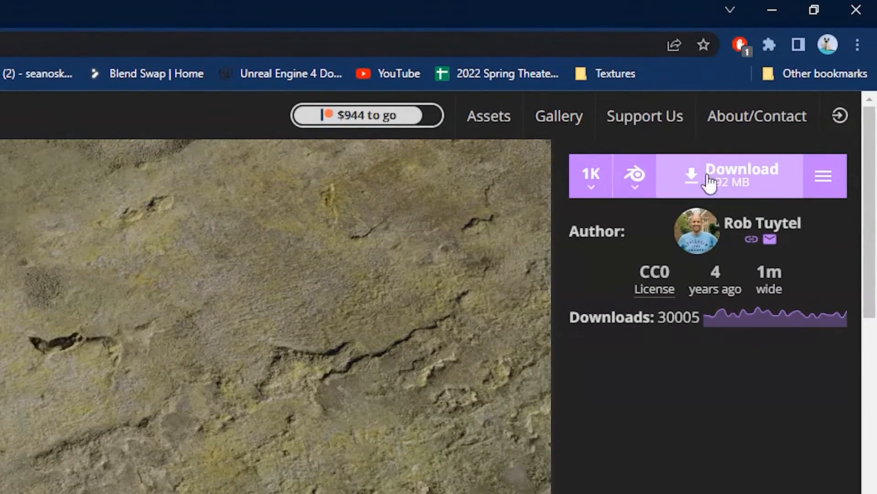
left_click(647, 183)
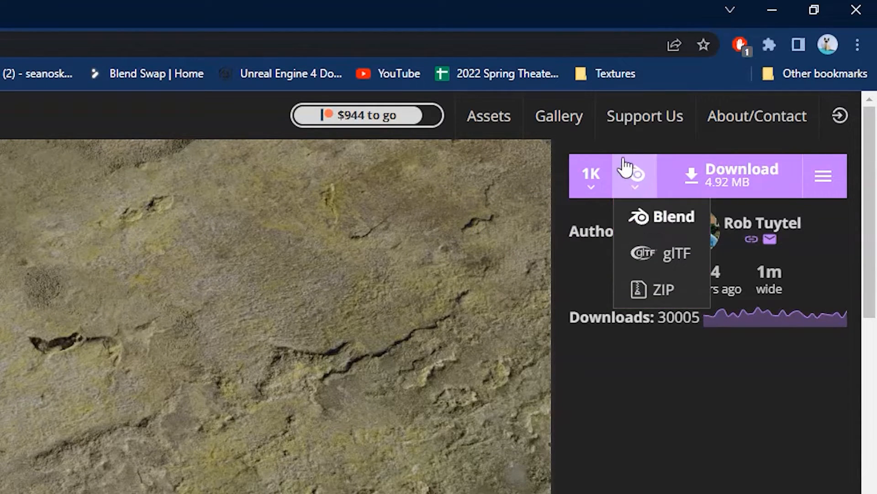
left_click(592, 176)
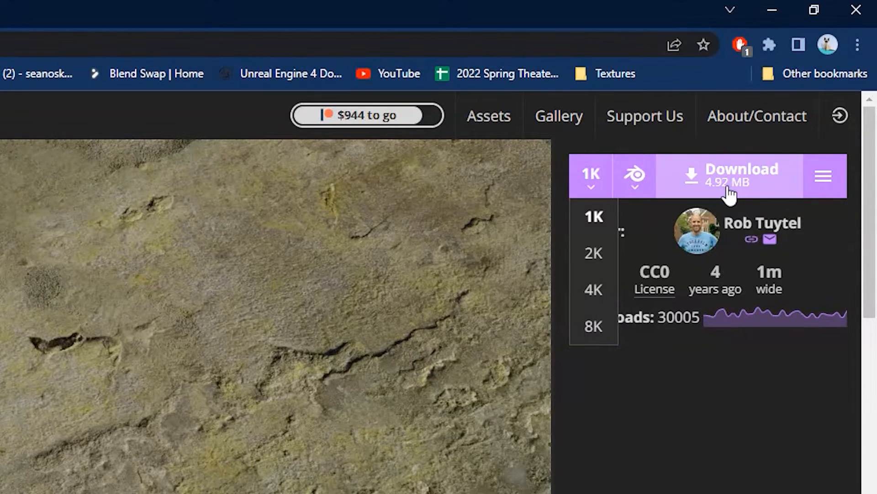
left_click(594, 342)
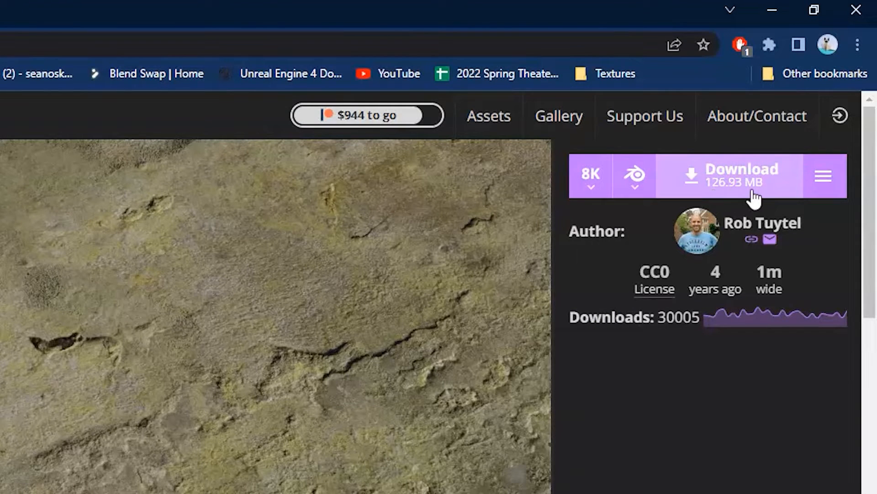
left_click(585, 185)
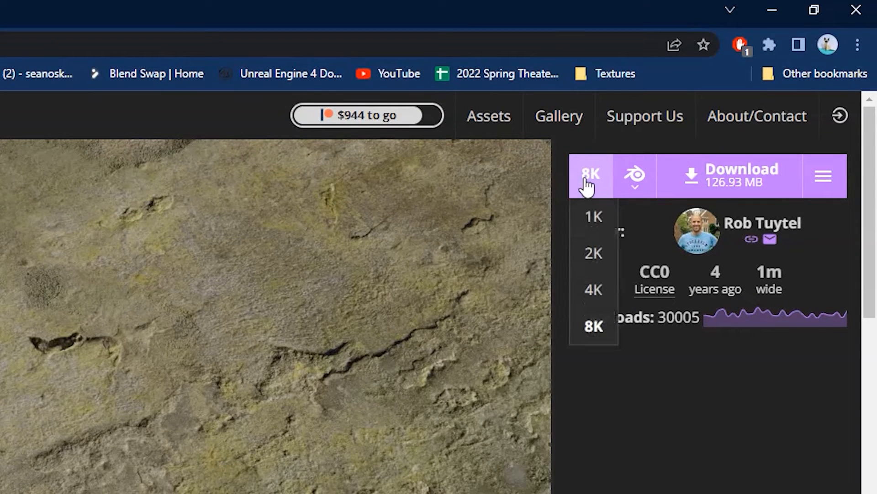
left_click(590, 224)
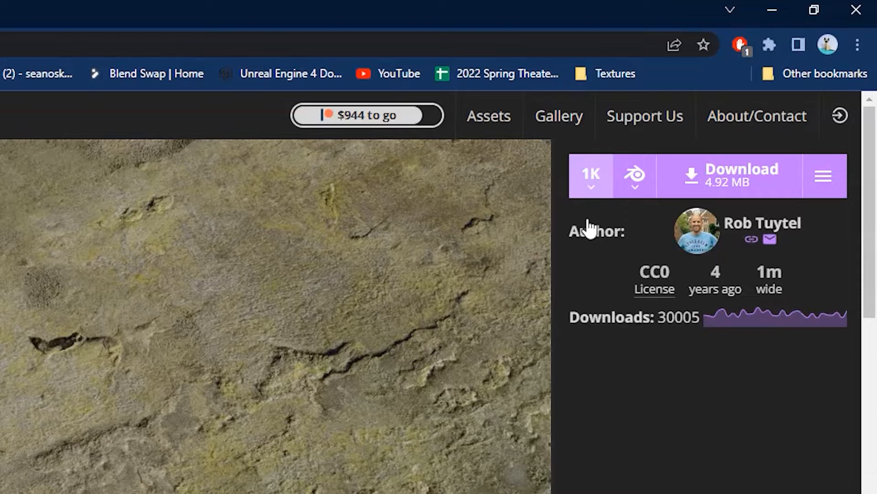
left_click(734, 189)
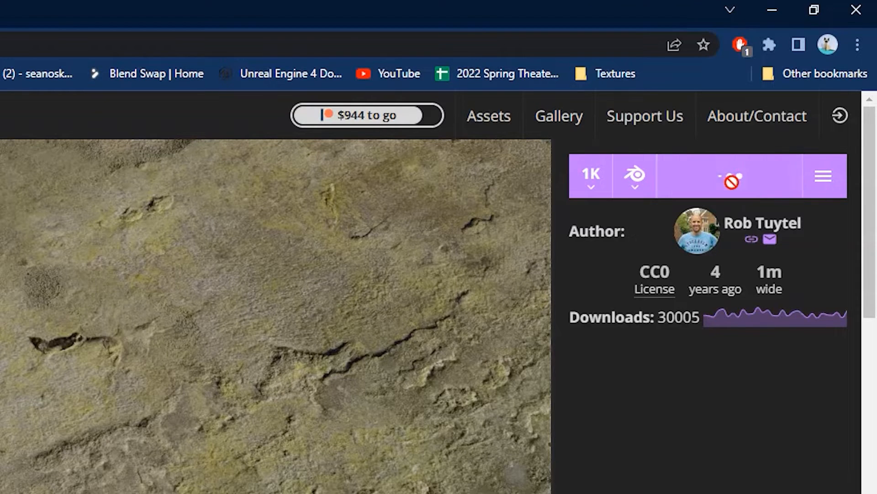
Return to the texture library, search for "sand" and open the Coast Sand 02 texture page.
key("alt+Left")
left_click(655, 166)
type("sand")
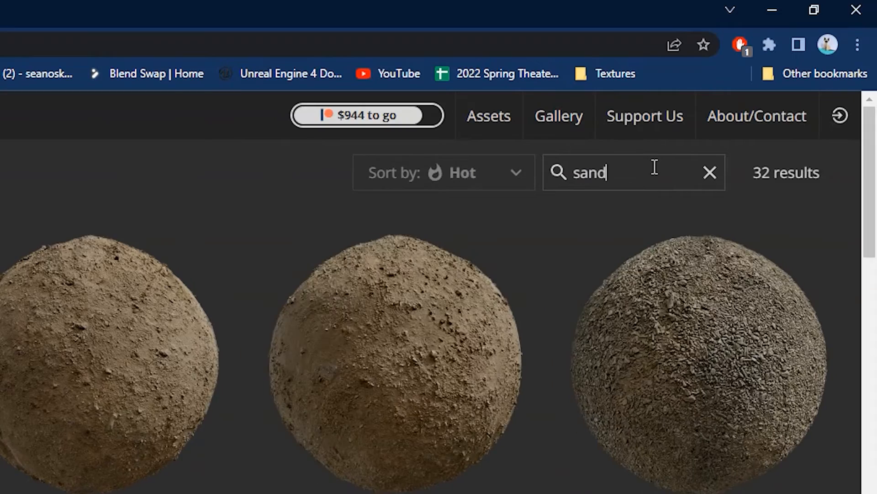
left_click(374, 324)
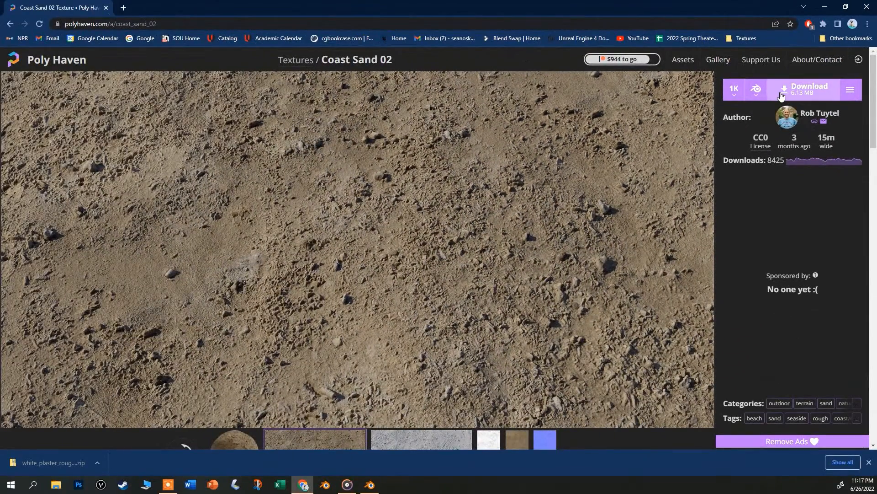
Go to Poly Haven's HDRI library from the home page and search it for "sunrise".
left_click(18, 58)
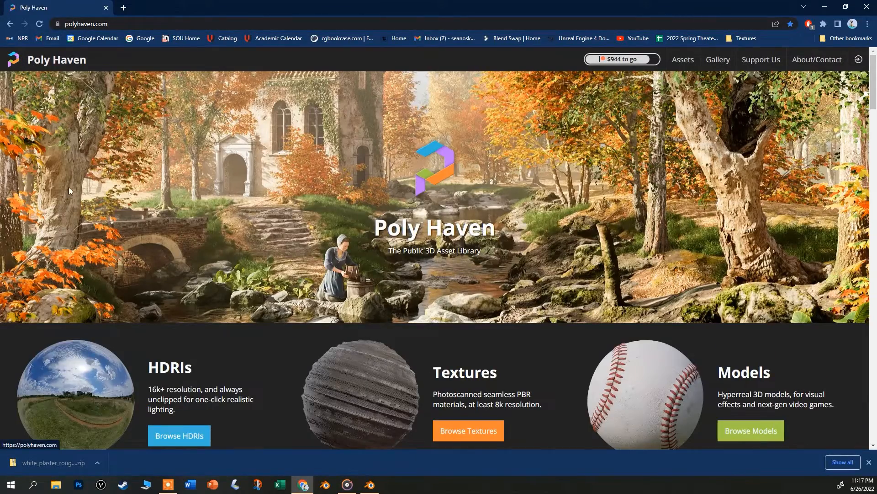
left_click(180, 435)
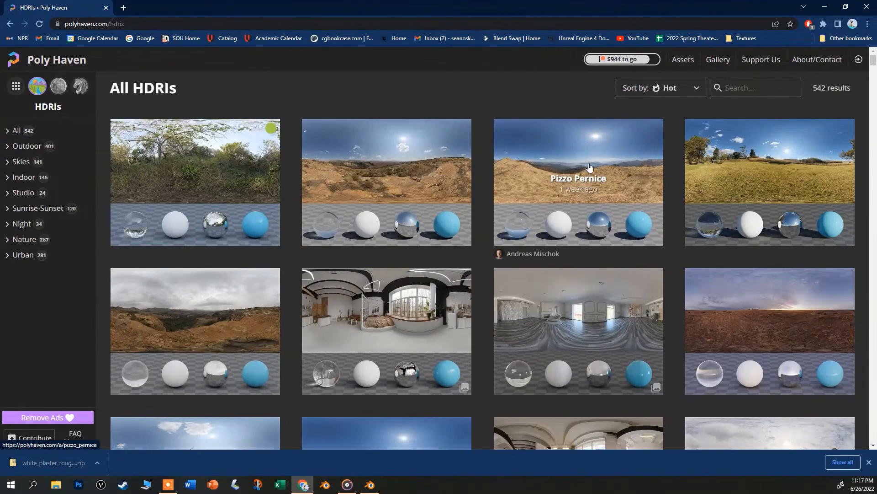
scroll(679, 182, "down", 5)
scroll(679, 182, "down", 10)
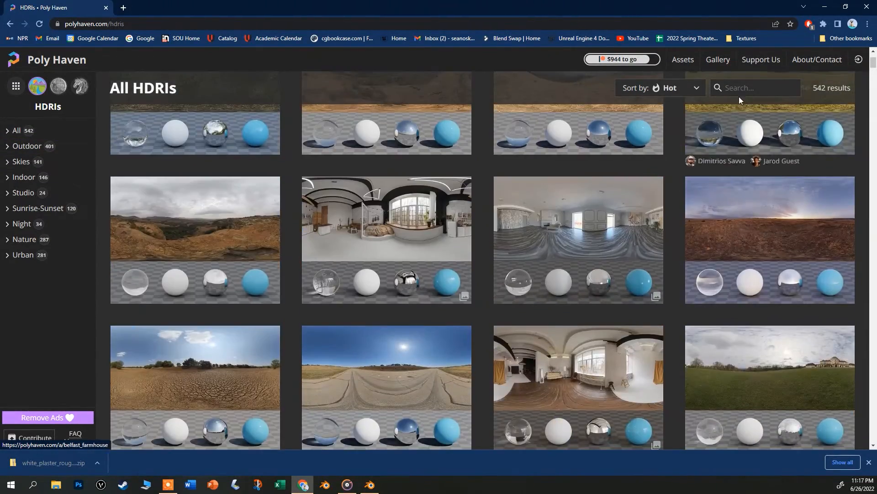
left_click(737, 90)
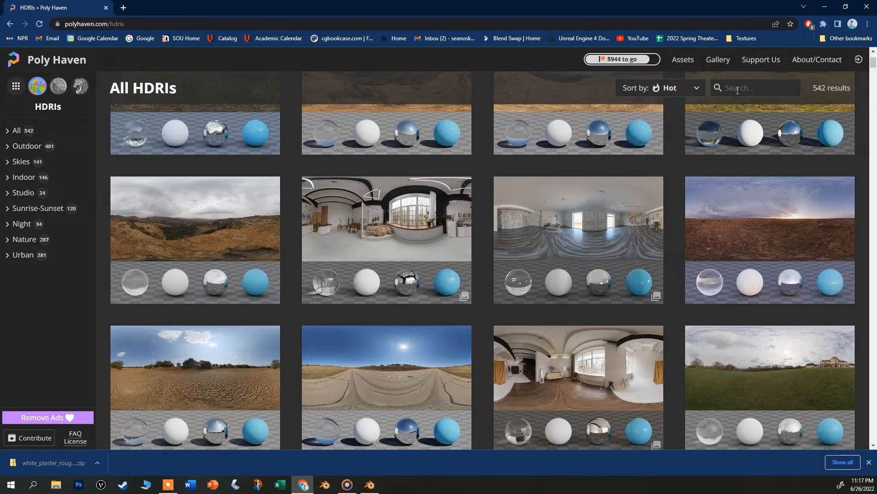
type("sunrise")
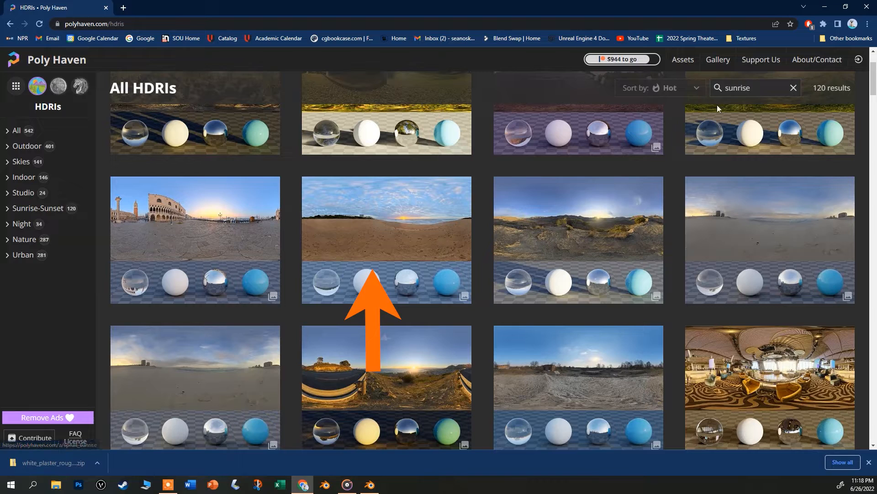
Open the Umhlanga Sunrise HDRI and download it at 4K in EXR format.
left_click(441, 220)
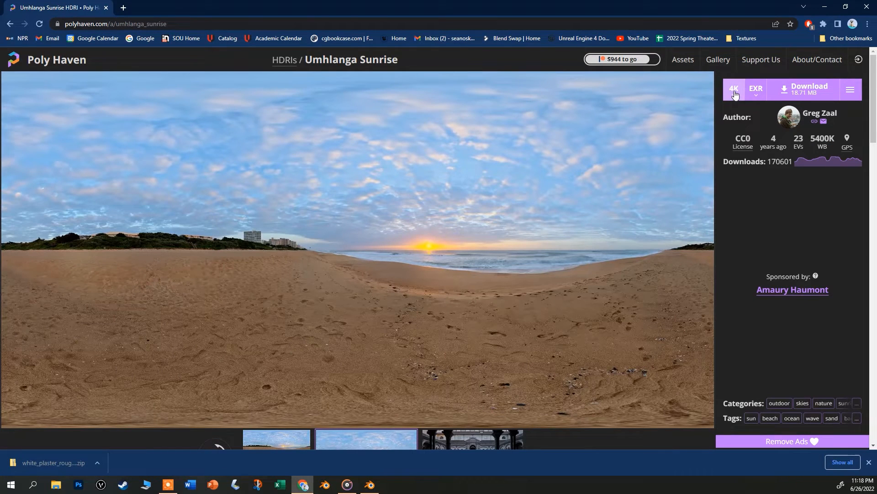
left_click(735, 95)
left_click(735, 95)
left_click(818, 95)
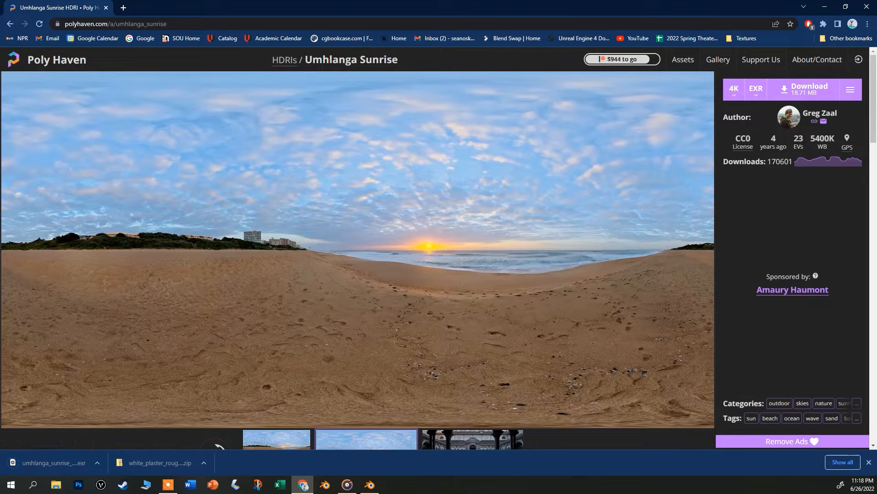
Switch to Blender's Shading workspace and remove the empty material slot from the Dunes object.
key("alt+Tab")
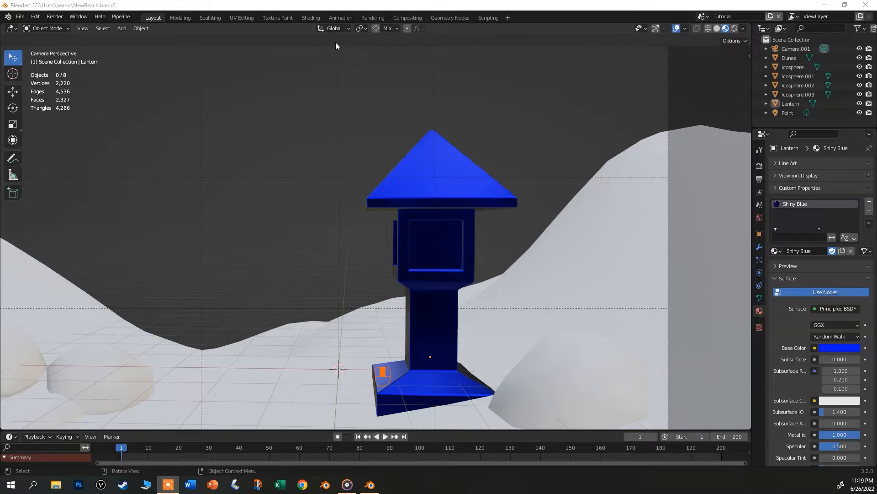
left_click(307, 19)
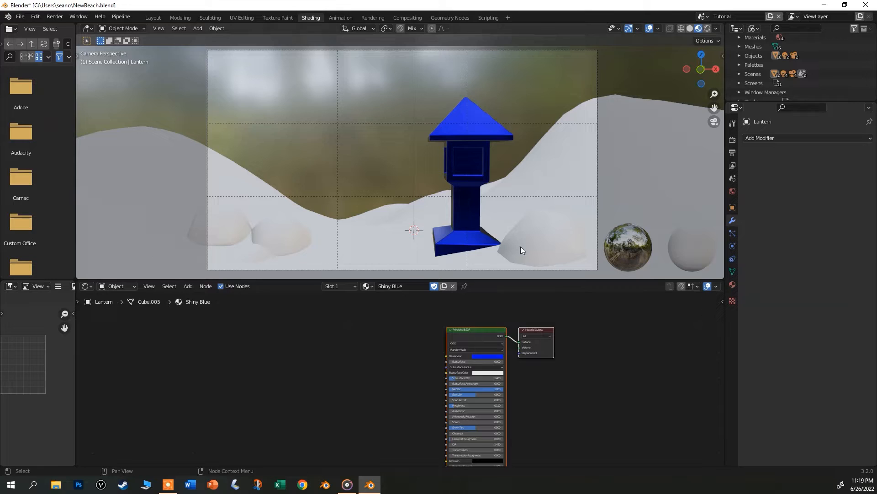
left_click(544, 162)
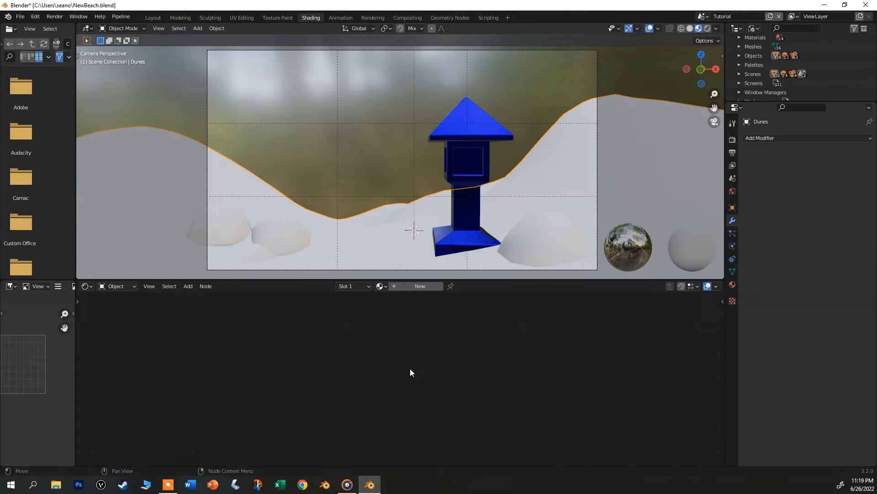
left_click(732, 284)
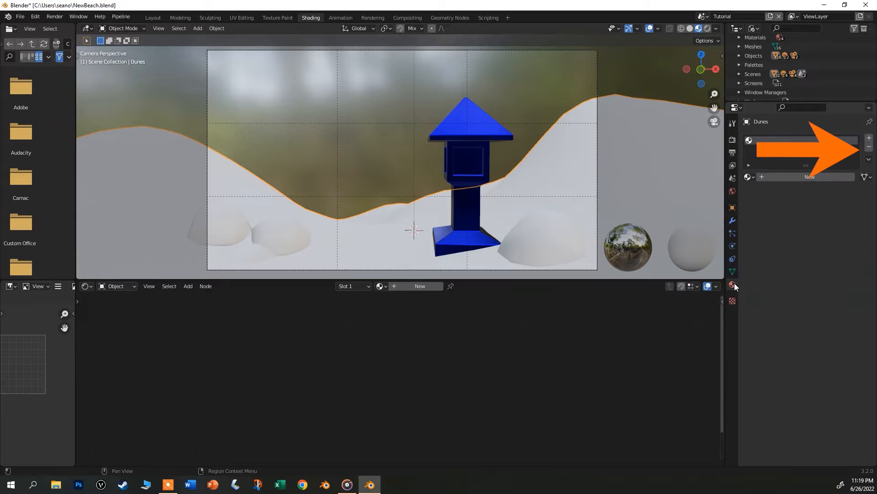
left_click(868, 147)
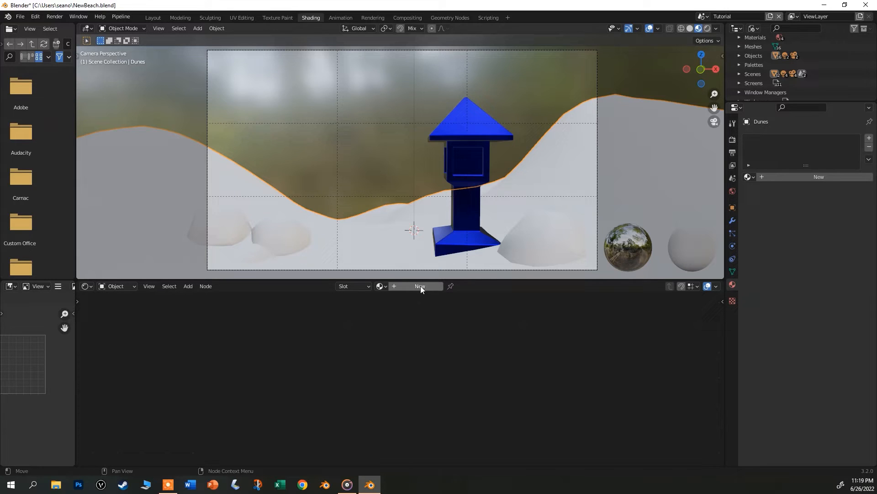
Create a new material named Sand on the dunes and show the Node Wrangler tools in the node editor.
left_click(805, 178)
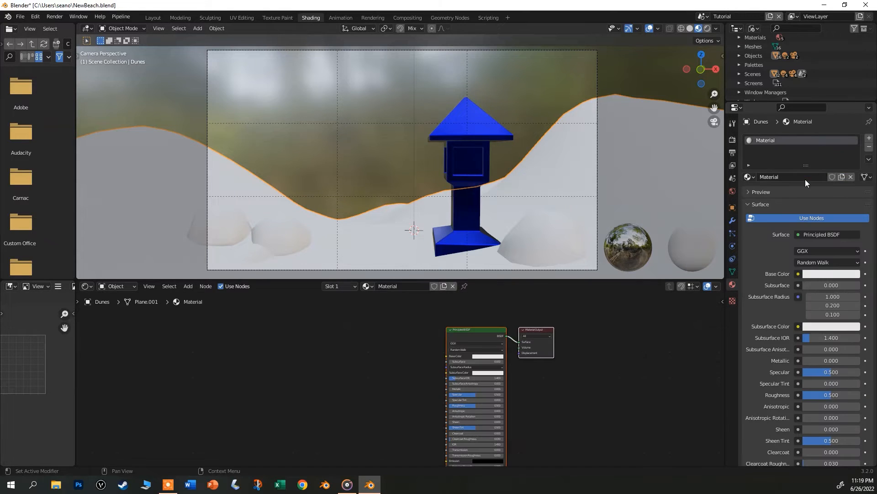
left_click(793, 177)
type("Sand")
key("Return")
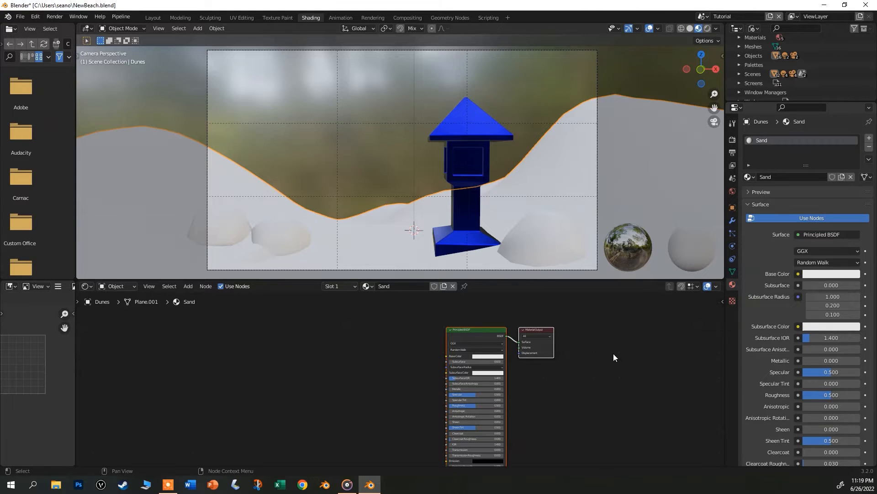
key("n")
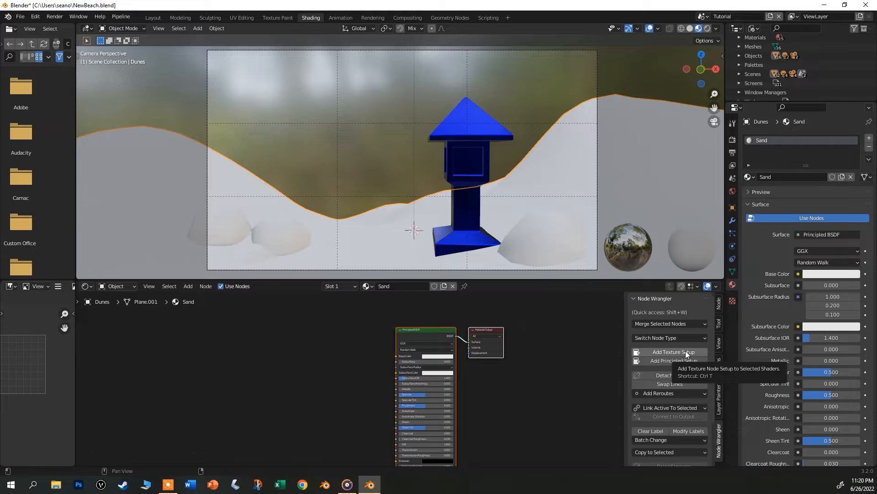
Add a Node Wrangler texture setup to the Principled BSDF and move its nodes clear of the shader.
left_click(428, 336)
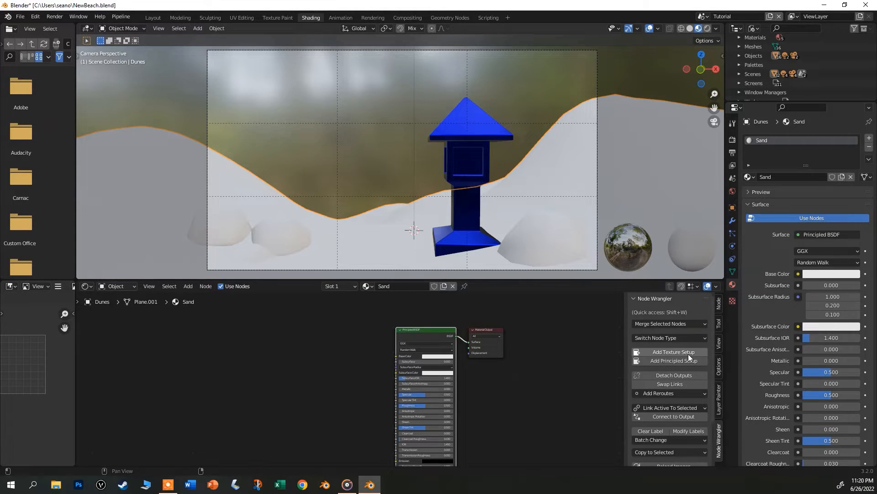
key("ctrl+t")
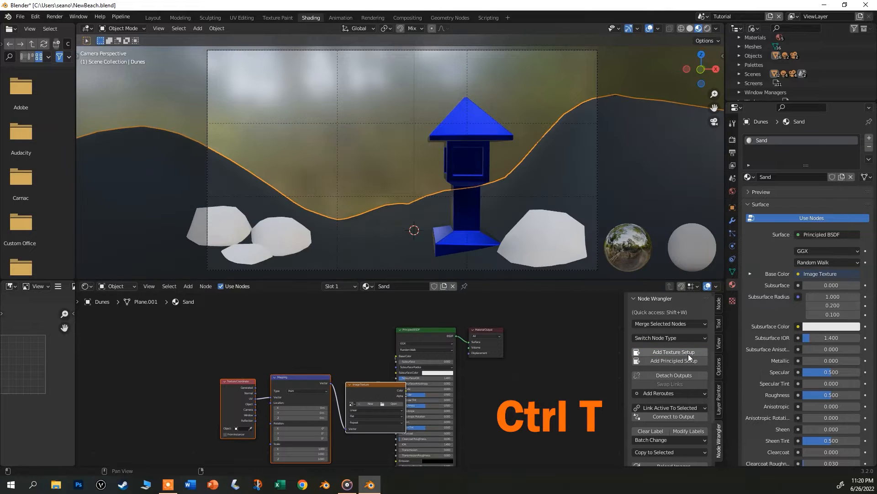
scroll(387, 382, "up", 3)
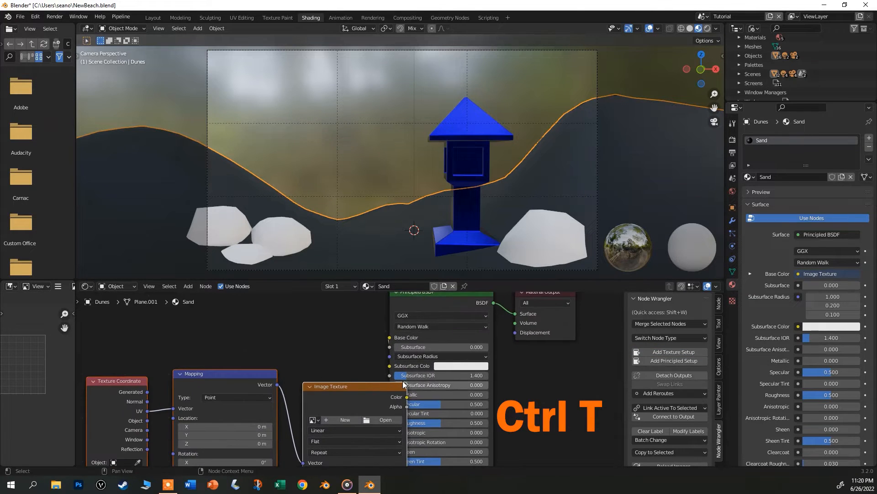
left_click_drag(380, 388, 338, 322)
scroll(223, 347, "down", 2)
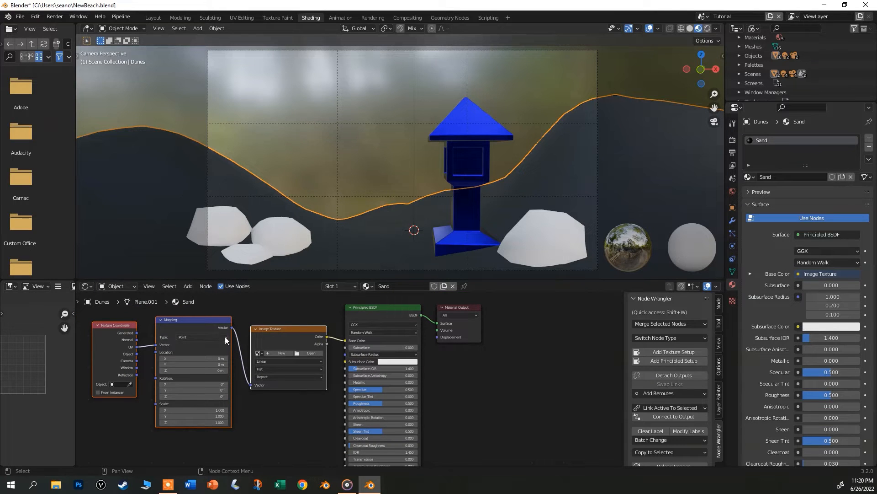
middle_click_drag(484, 374, 552, 373)
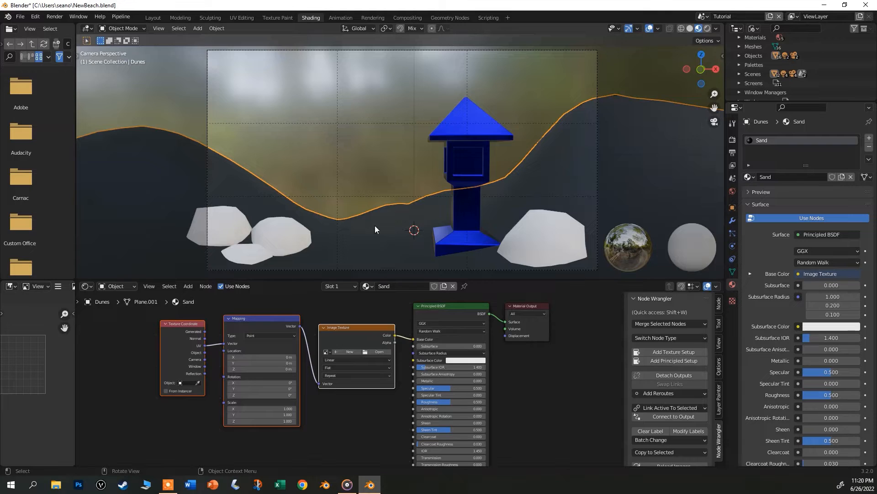
Load coast_sand_02_diff_1k.jpg from the coast_sand_02_1k.blend textures folder on the Desktop into the Image Texture node.
left_click(379, 352)
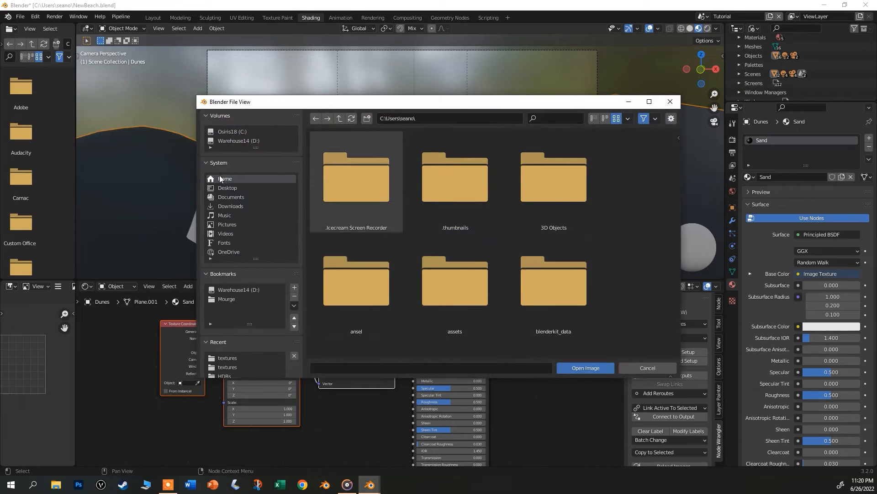
left_click(221, 188)
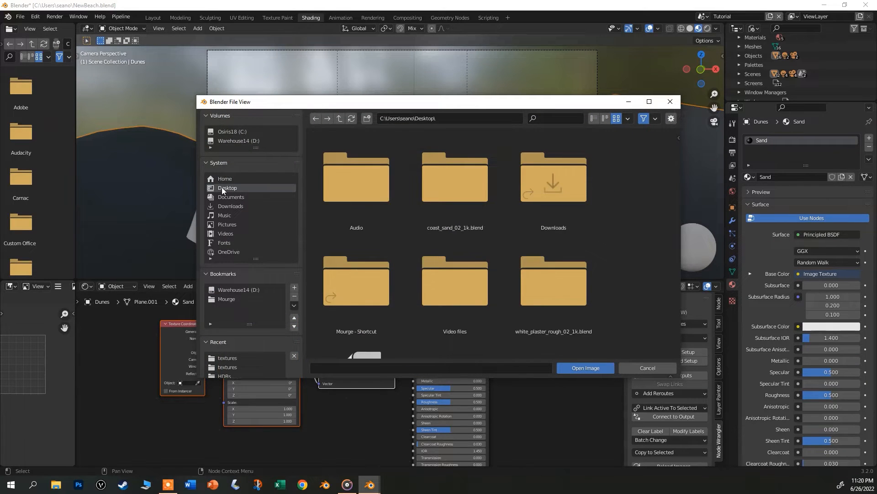
double_click(467, 199)
double_click(364, 185)
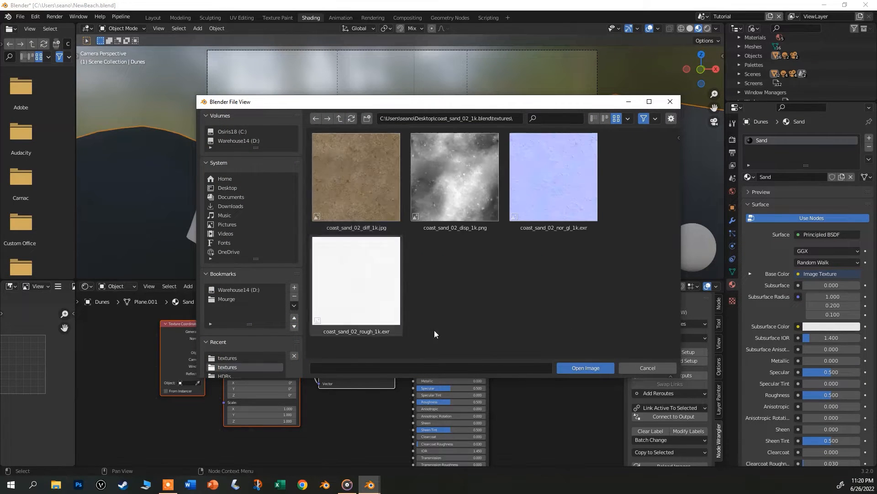
left_click(380, 194)
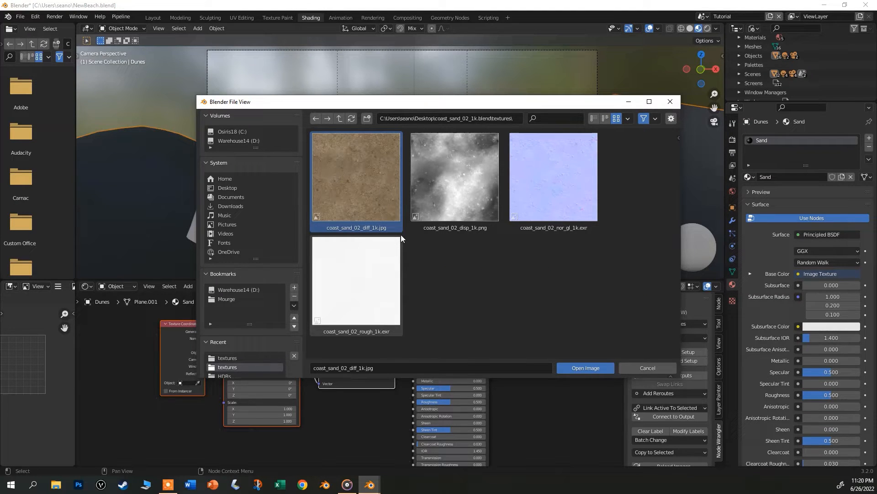
left_click(587, 367)
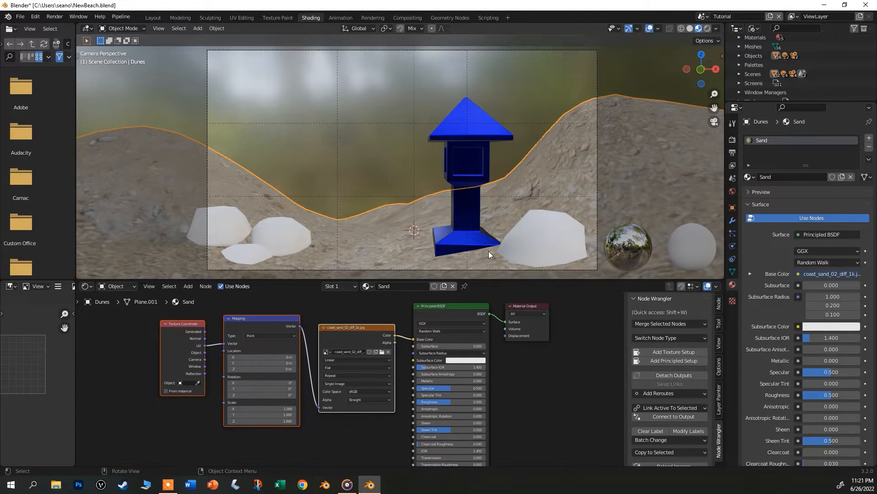
Examine the sand texture on the dunes from several distances and angles, and review the material's node chain.
scroll(468, 249, "down", 4)
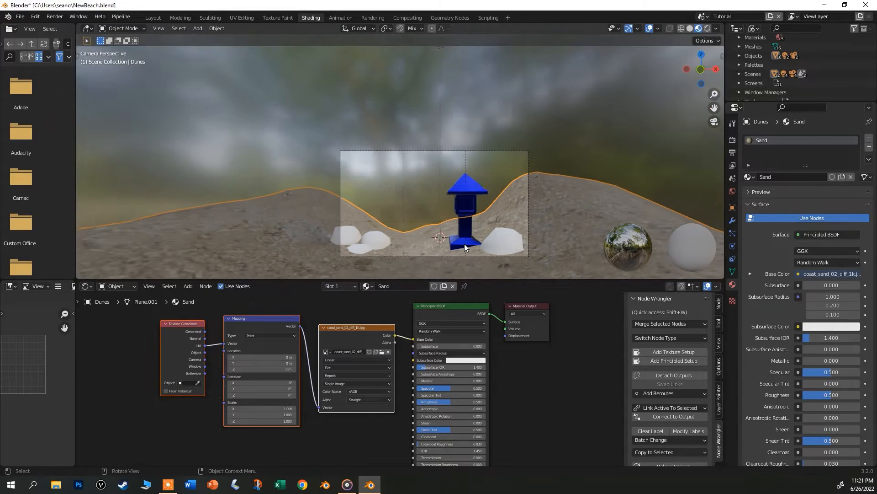
scroll(465, 247, "up", 5)
middle_click_drag(465, 247, 423, 249)
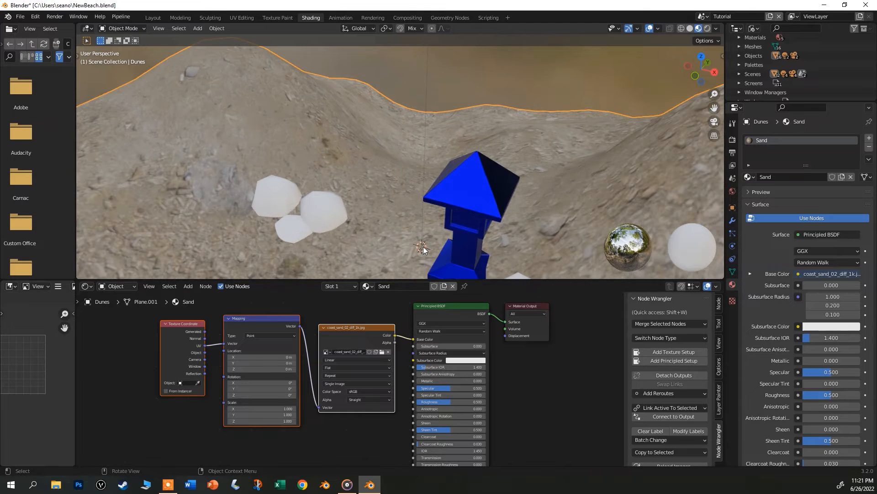
key("KP_0")
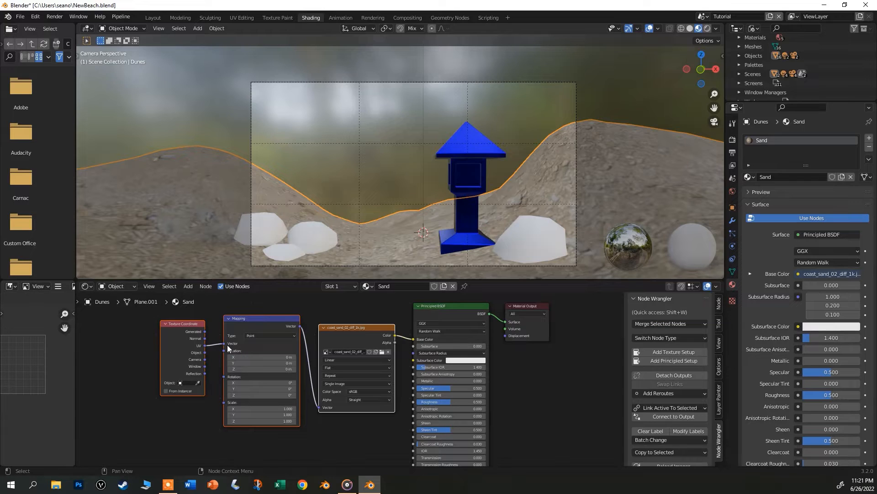
mouse_move(515, 393)
middle_mouse_down()
mouse_move(541, 386)
mouse_move(523, 389)
middle_mouse_up()
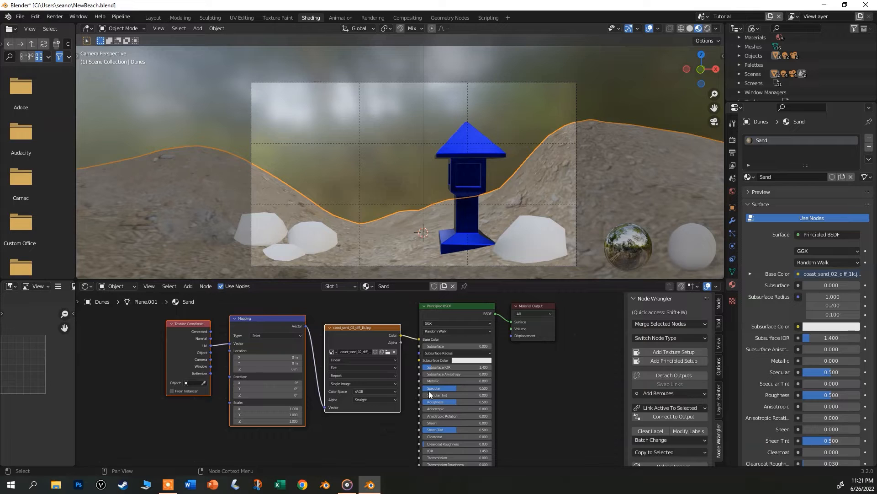
middle_click_drag(418, 402, 528, 403)
scroll(528, 403, "down", 3)
scroll(528, 404, "up", 2)
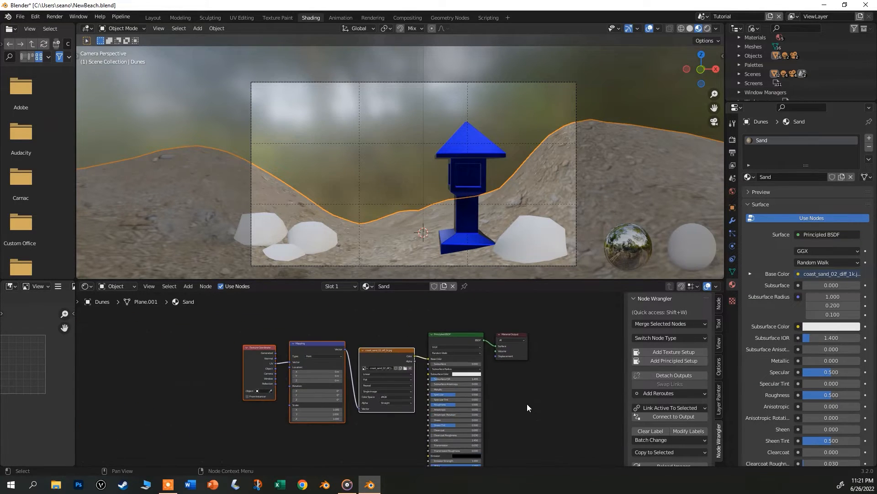
Delete the Texture Coordinate, Mapping and Image Texture nodes from the Sand material.
left_click_drag(229, 314, 426, 416)
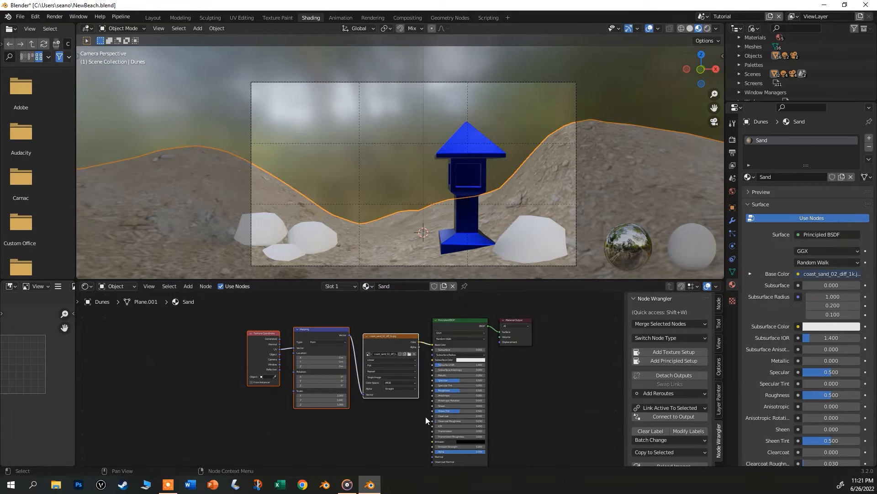
key("Delete")
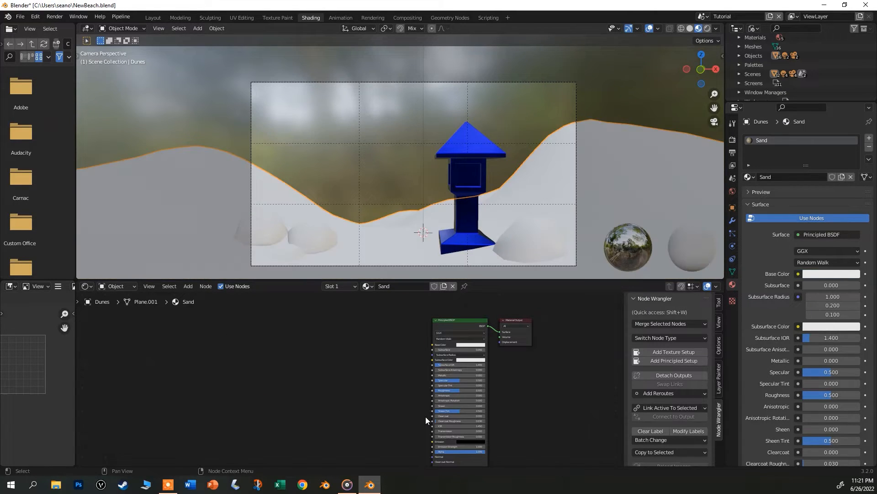
Apply a Principled texture setup to the Principled BSDF using all four coast_sand_02 maps: diffuse, displacement, normal and roughness.
left_click(469, 324)
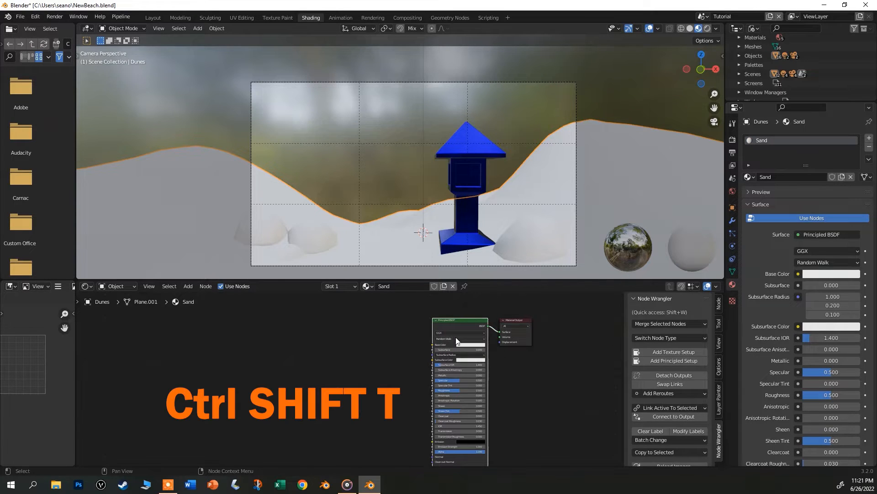
left_click(668, 361)
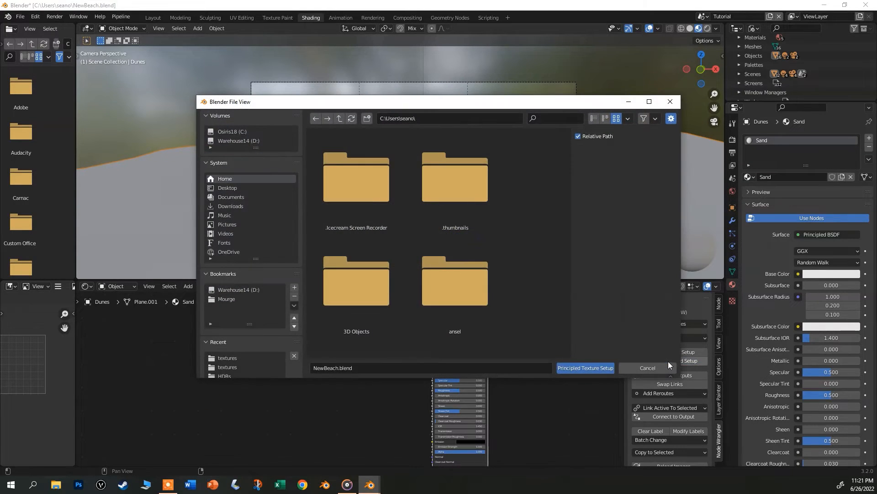
left_click(231, 187)
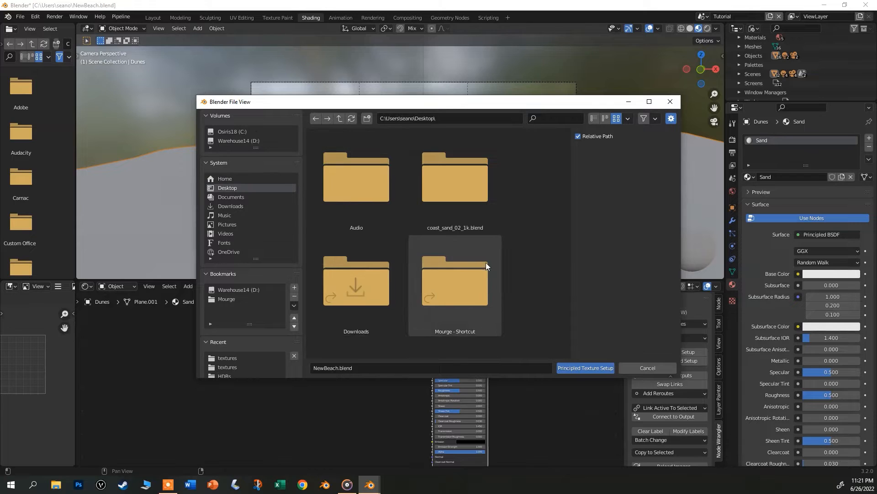
double_click(441, 177)
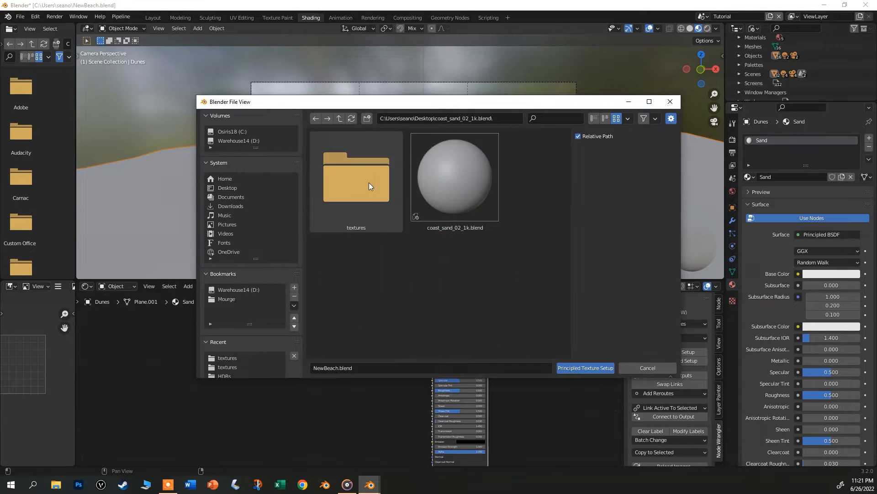
double_click(369, 186)
left_click_drag(515, 331, 374, 166)
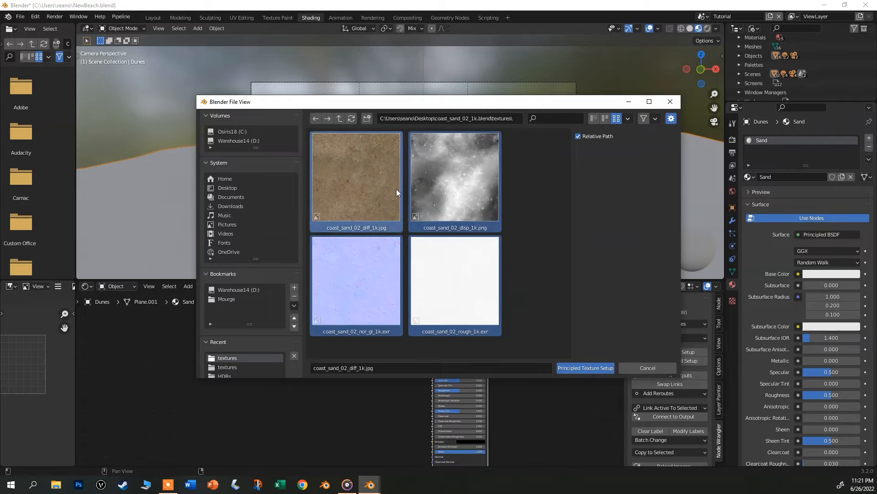
left_click(596, 369)
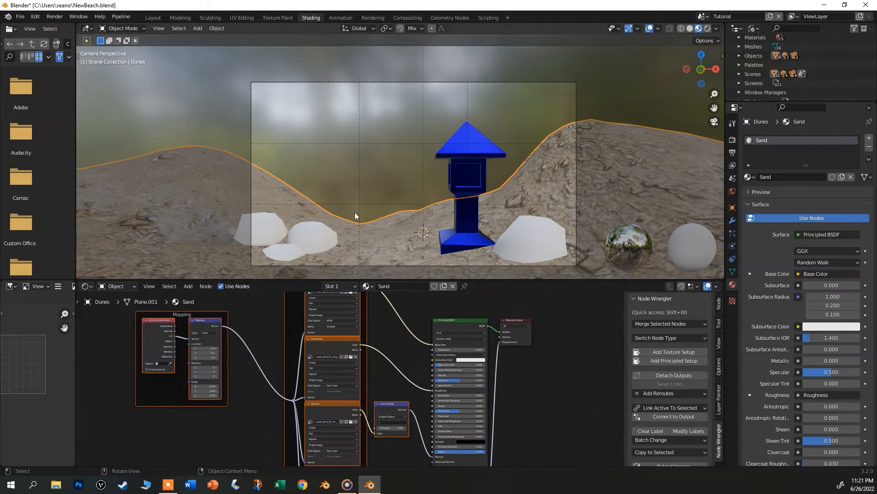
Maximize the node editor to show the whole Sand material node network.
scroll(472, 327, "down", 2)
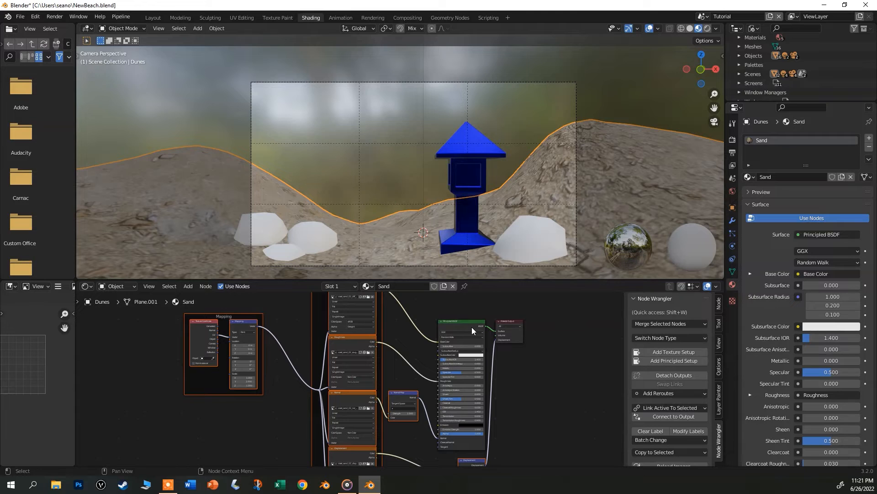
scroll(390, 344, "down", 1)
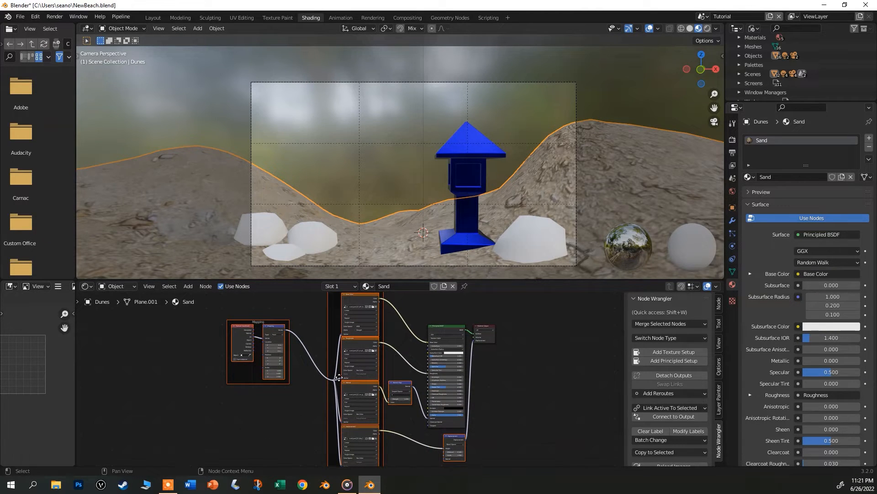
middle_click_drag(553, 403, 101, 397)
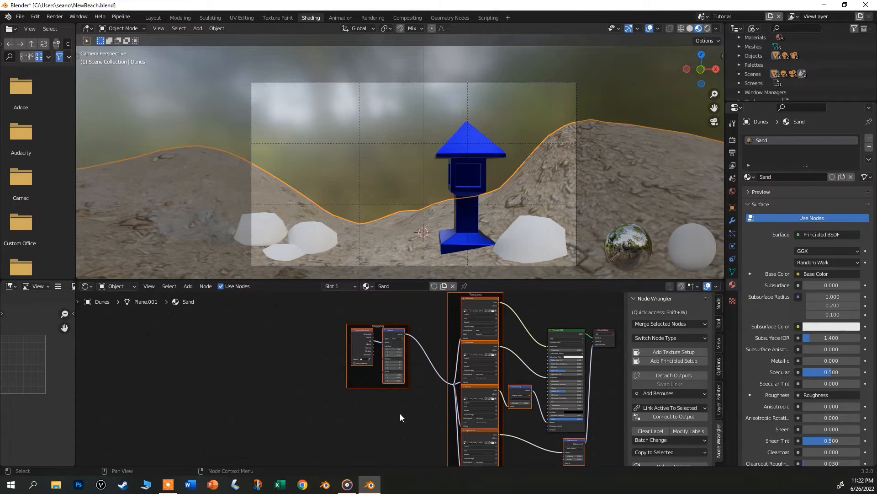
key("ctrl+space")
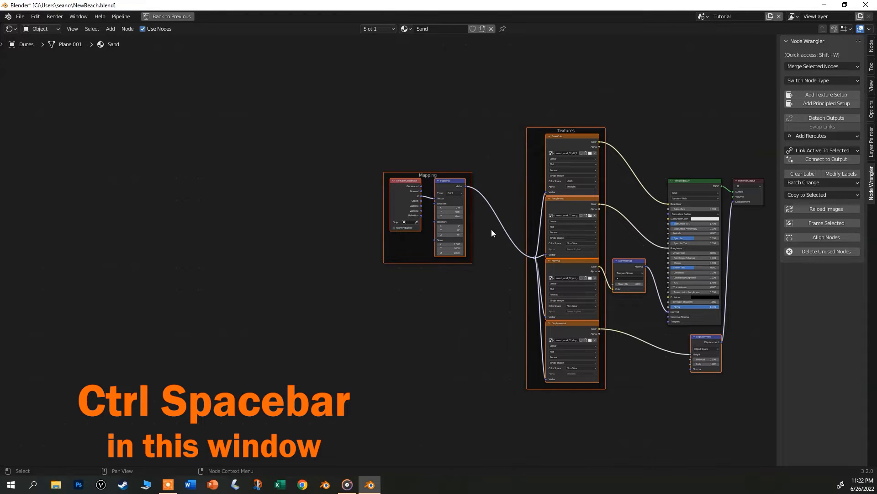
Review the Sand material's node network, from the Mapping frame through the four texture maps to the Normal Map, Principled BSDF and Displacement nodes.
scroll(473, 200, "up", 4)
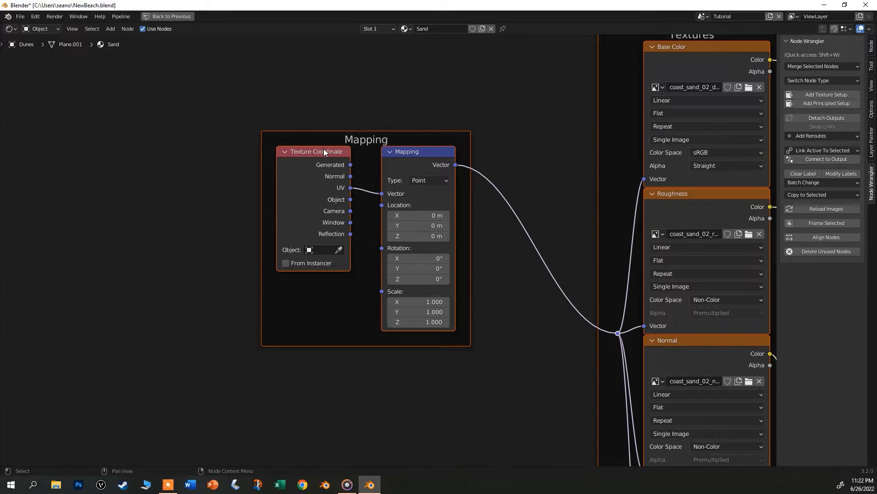
middle_click_drag(506, 169, 347, 150)
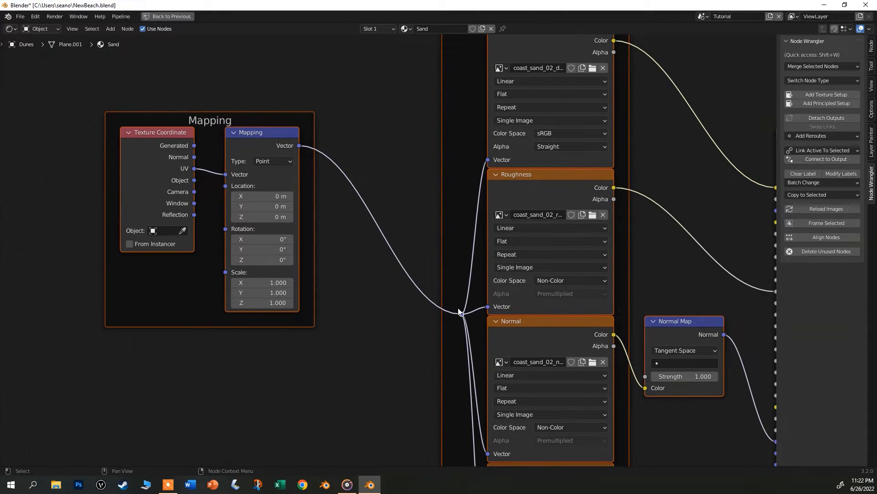
middle_click_drag(469, 362, 487, 359)
scroll(482, 319, "down", 2)
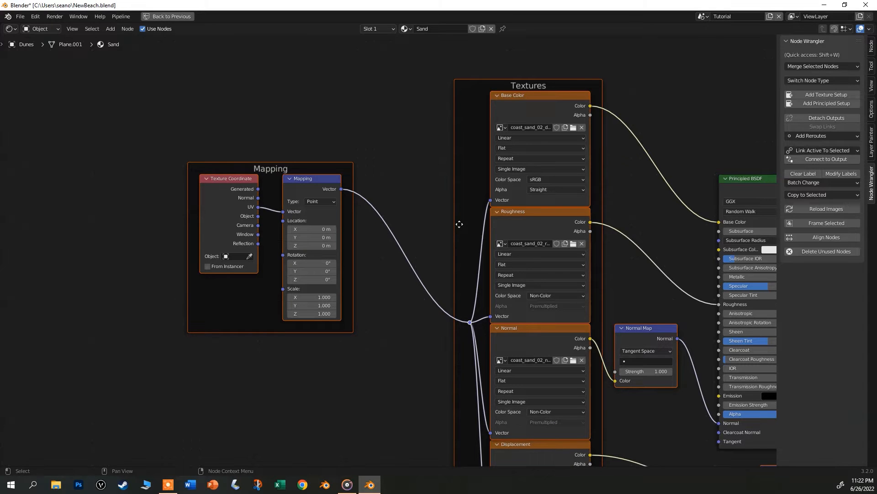
scroll(530, 115, "up", 3)
left_click(561, 136)
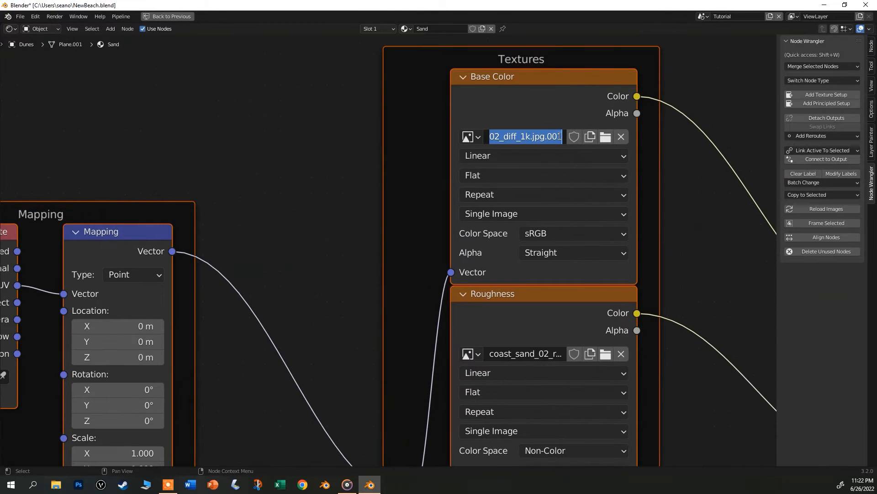
key("Escape")
scroll(531, 218, "down", 3)
middle_click_drag(623, 248, 520, 202)
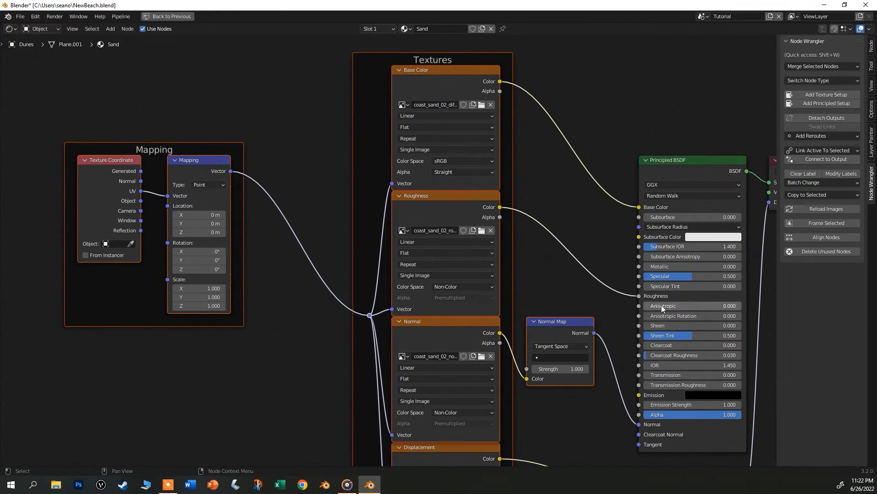
middle_click_drag(551, 376, 489, 203)
scroll(490, 204, "down", 1)
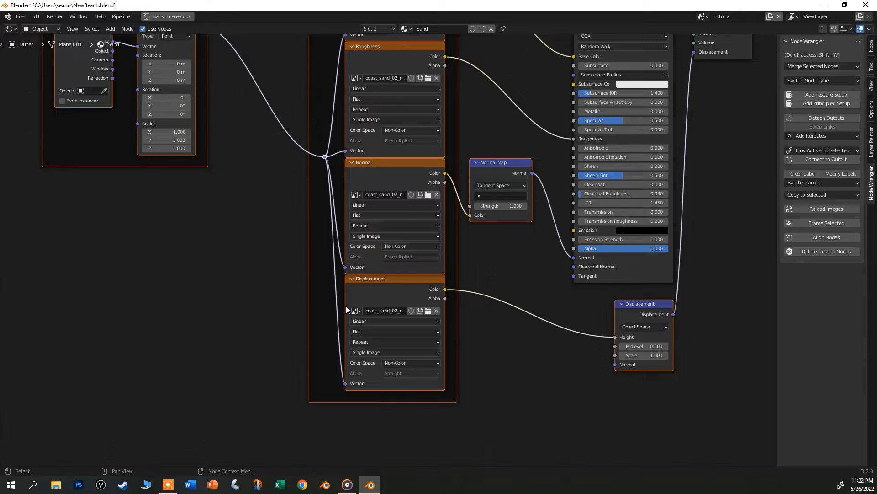
Move the Displacement node slightly farther from the texture nodes and restore the full Shading workspace layout.
left_click_drag(649, 303, 682, 313)
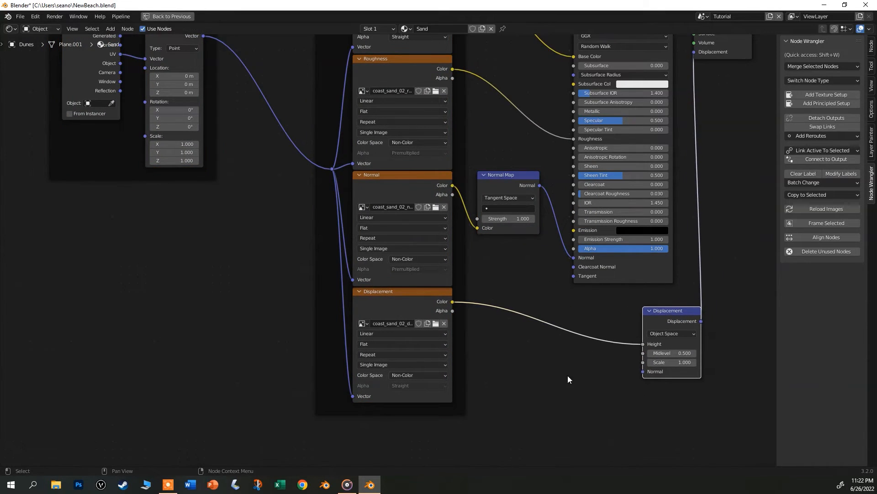
scroll(529, 366, "down", 1)
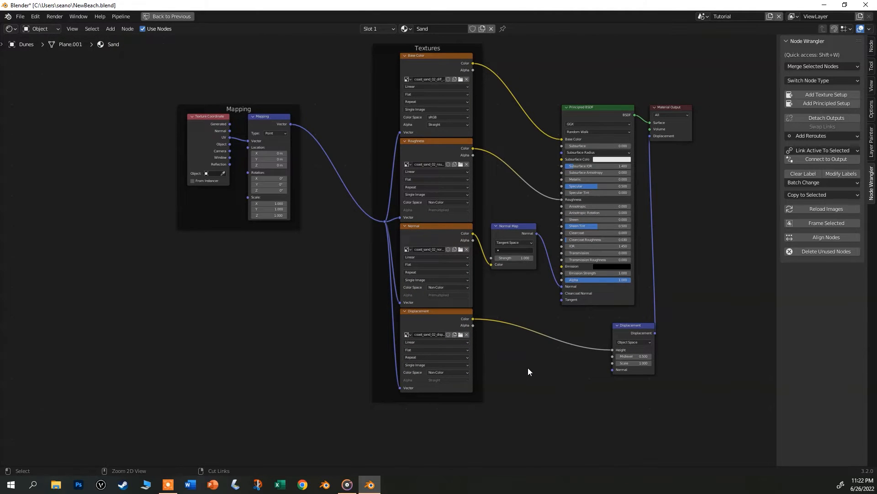
key("ctrl+space")
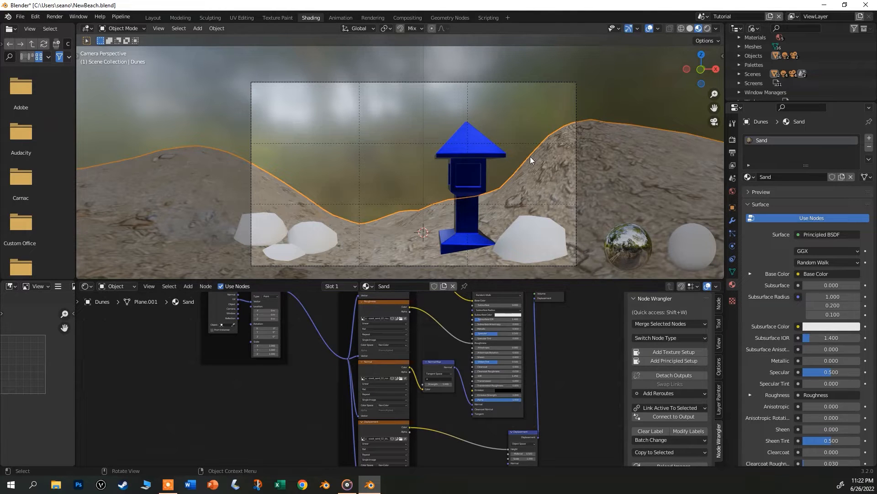
Switch the 3D viewport out of the camera view and back again, and frame the camera's view of the dunes.
key("KP_0")
key("KP_0")
left_click(712, 122)
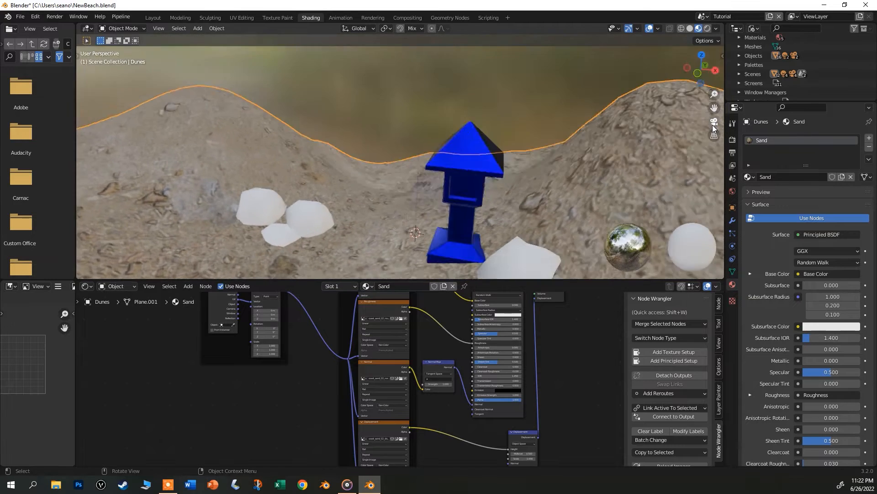
left_click(712, 122)
scroll(366, 206, "up", 1)
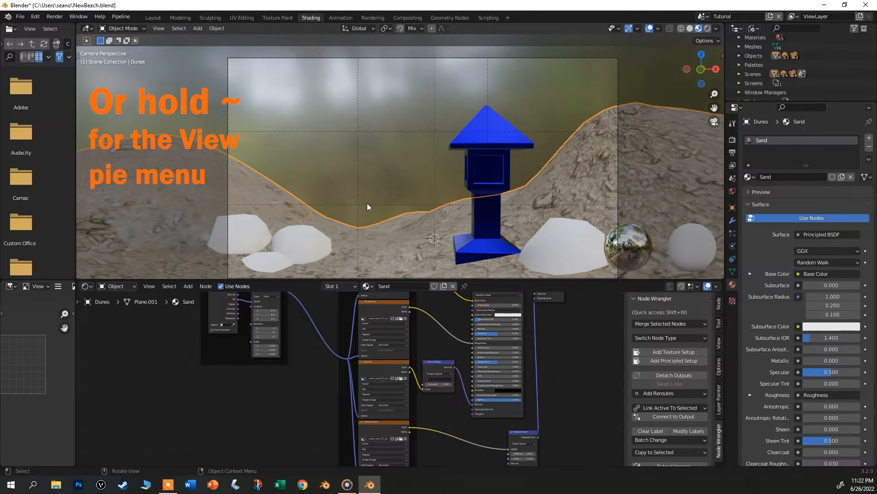
mouse_move(366, 203)
middle_mouse_down("shift")
mouse_move(374, 184)
mouse_move(374, 200)
middle_mouse_up("shift")
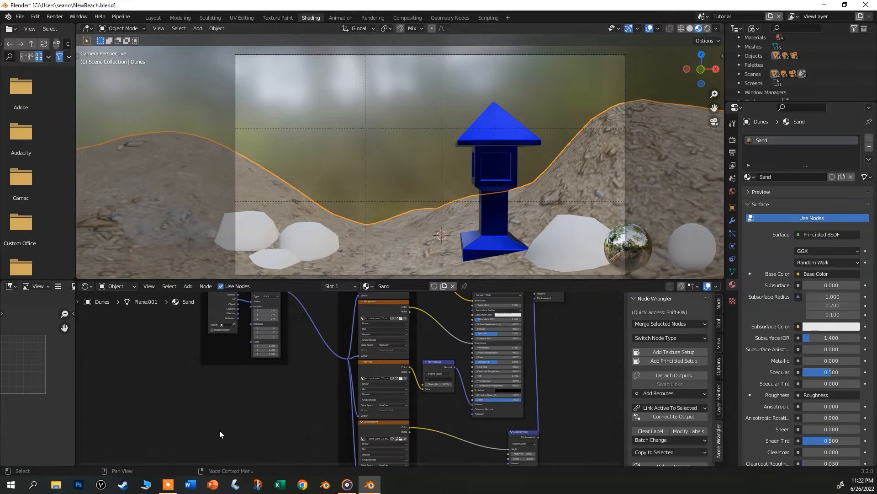
Try an X location of 3.6 m and a Z rotation of 10.3° in the Sand material's Mapping node, undoing each change.
scroll(248, 327, "up", 2)
scroll(248, 328, "up", 3)
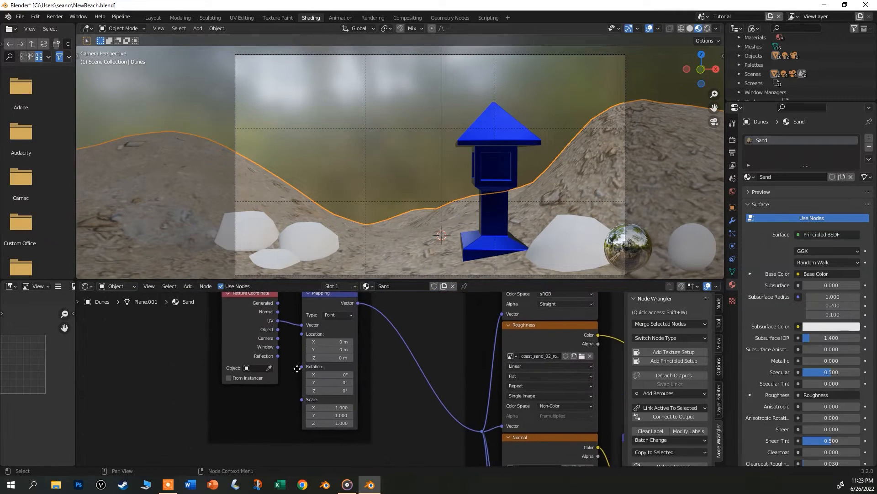
scroll(363, 389, "up", 1)
middle_click_drag(381, 385, 448, 404)
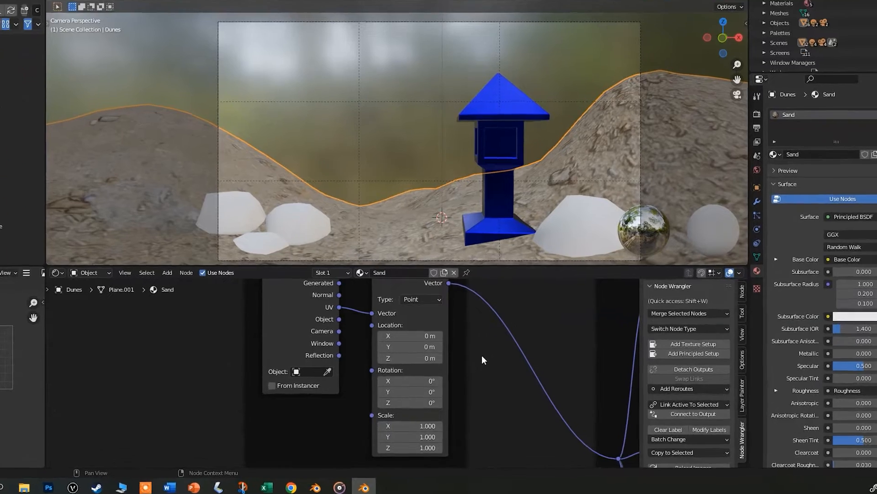
middle_click_drag(479, 363, 494, 349)
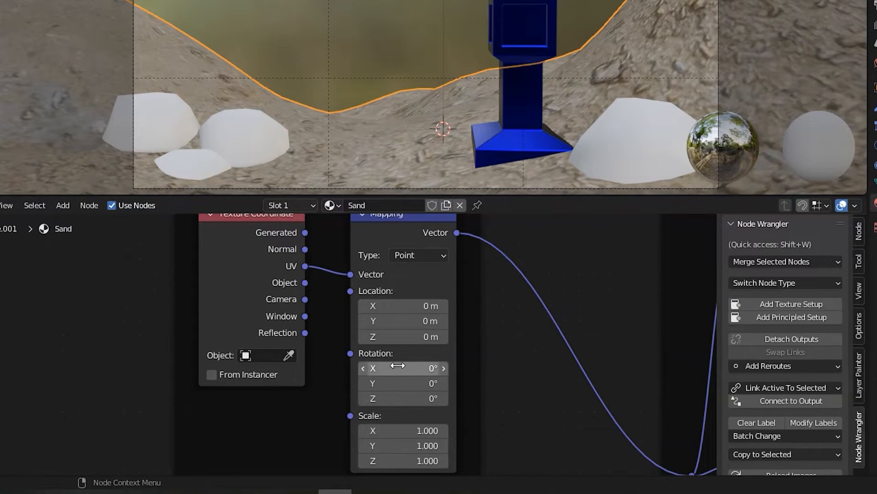
middle_click_drag(491, 347, 494, 316)
left_click_drag(400, 276, 435, 277)
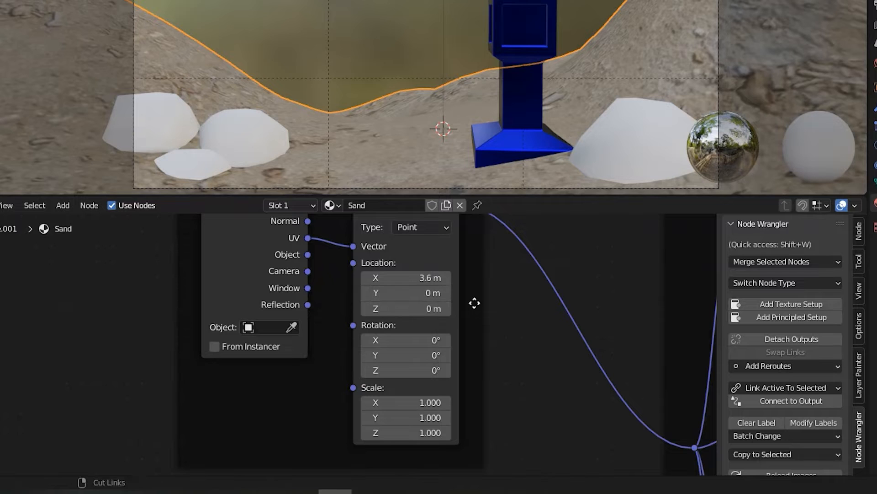
key("ctrl+z")
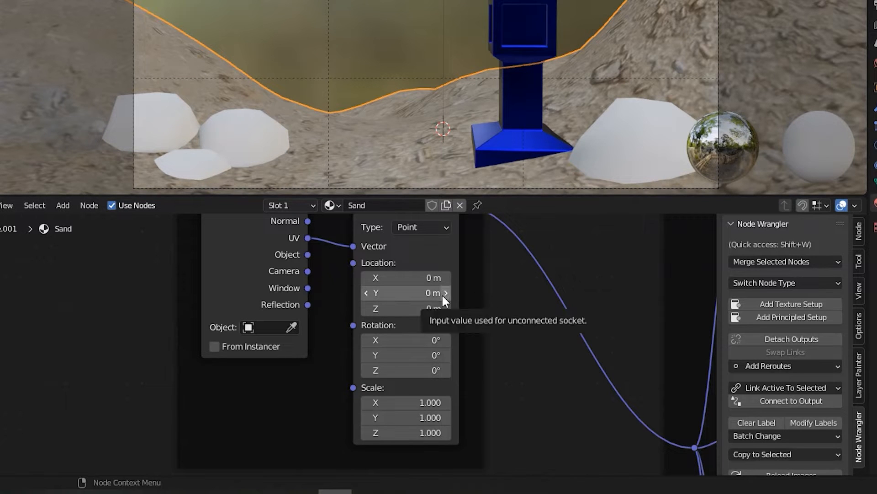
left_click_drag(402, 370, 447, 370)
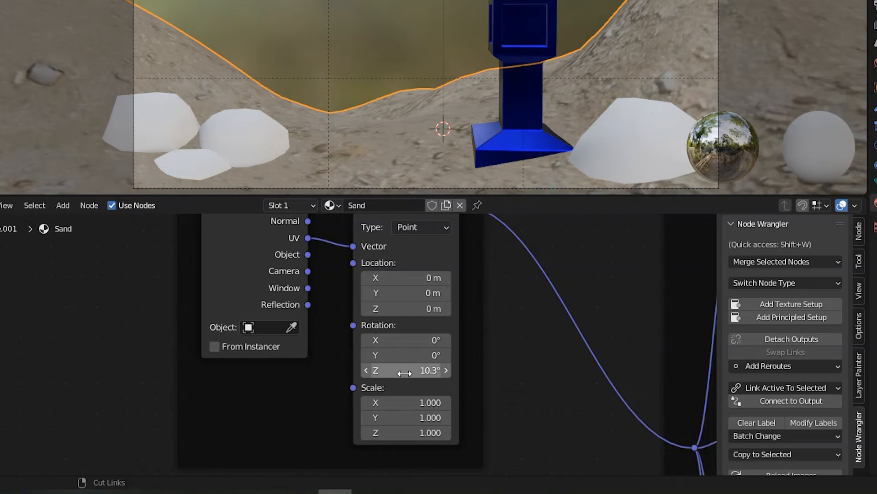
key("ctrl+z")
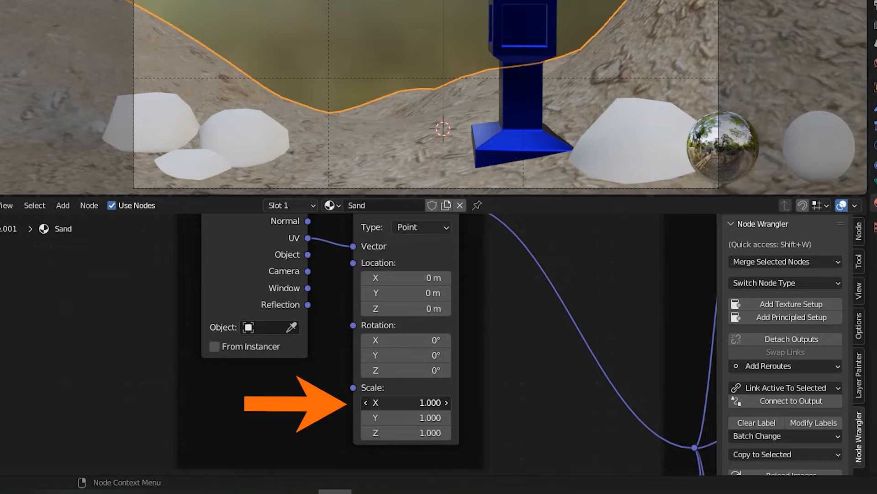
Set the Mapping node's X, Y and Z scale to 20, inspect the dunes from another angle and return to the camera view.
left_click_drag(387, 403, 387, 433)
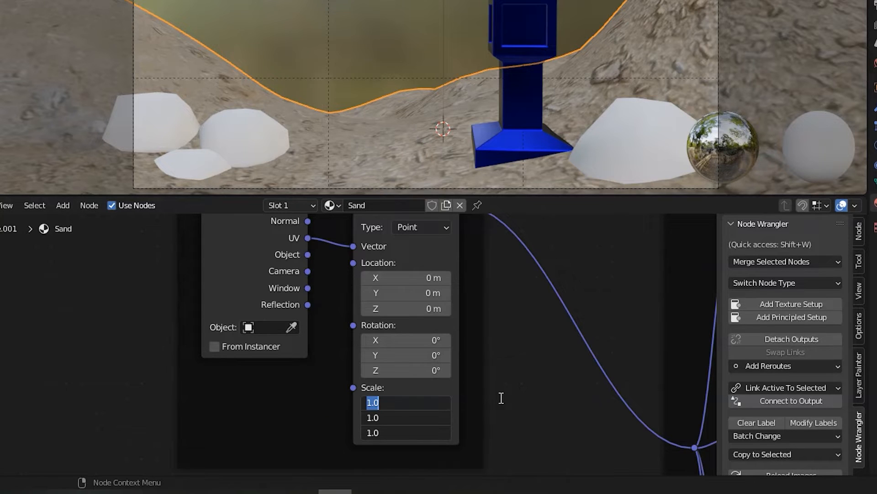
type("20")
key("Return")
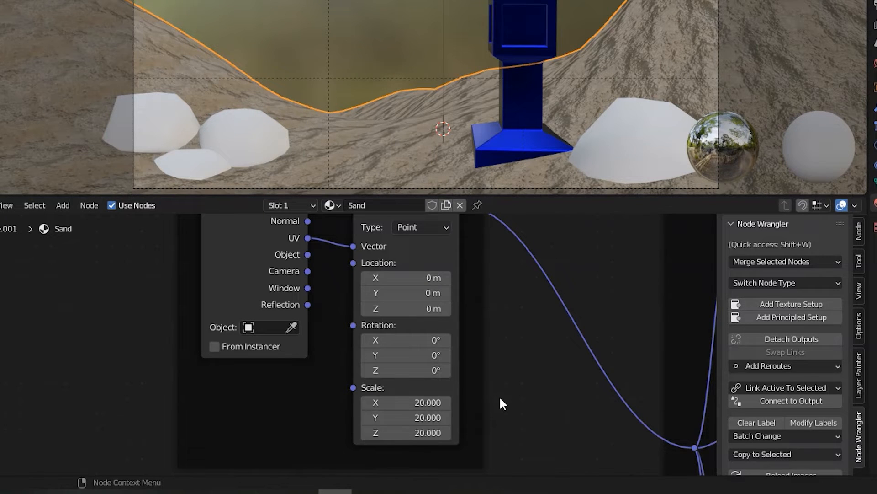
scroll(378, 64, "down", 4)
middle_click_drag(379, 63, 423, 93)
scroll(367, 93, "down", 4)
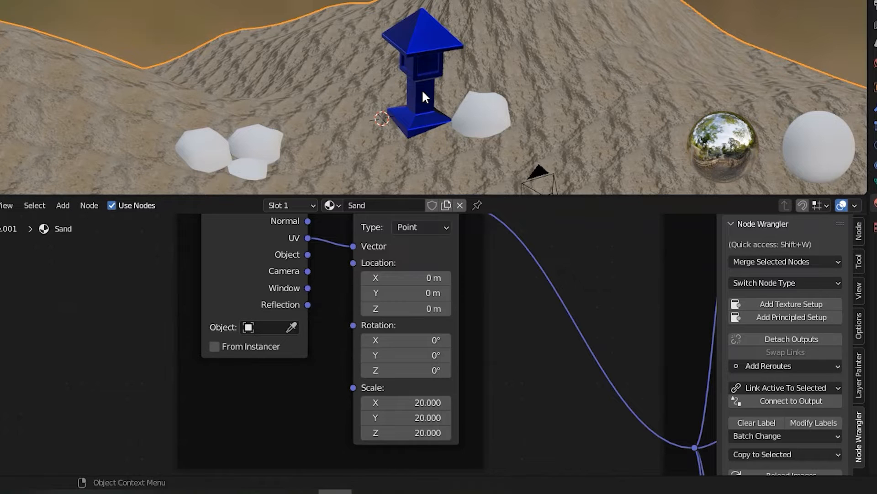
key("KP_0")
Set the Mapping node's X, Y and Z scale to 10 and check the sand texture up close.
left_click_drag(376, 401, 377, 433)
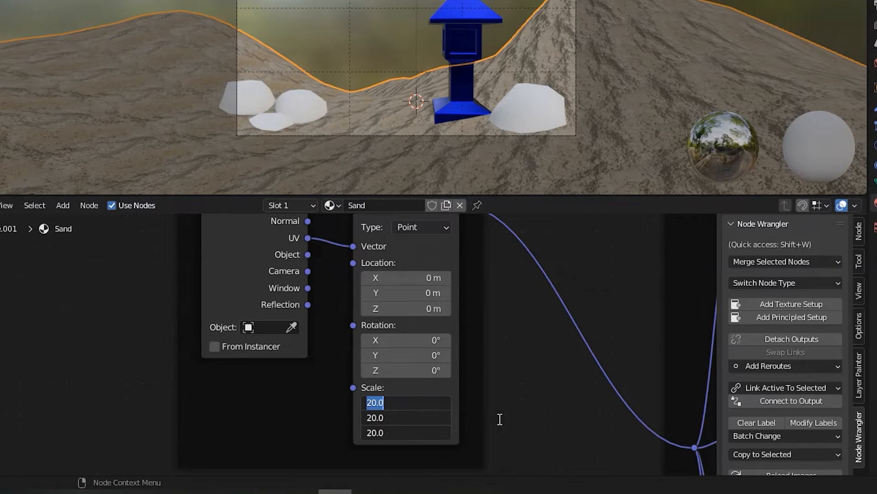
type("10")
key("Return")
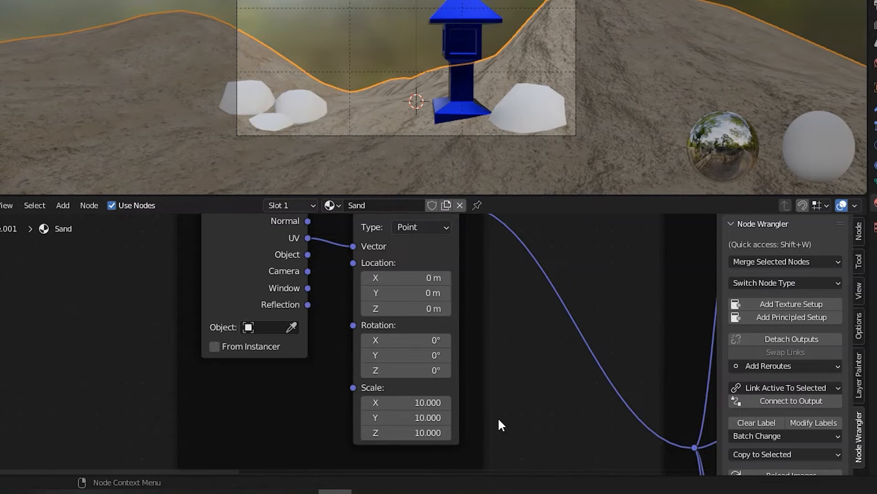
scroll(397, 94, "up", 3)
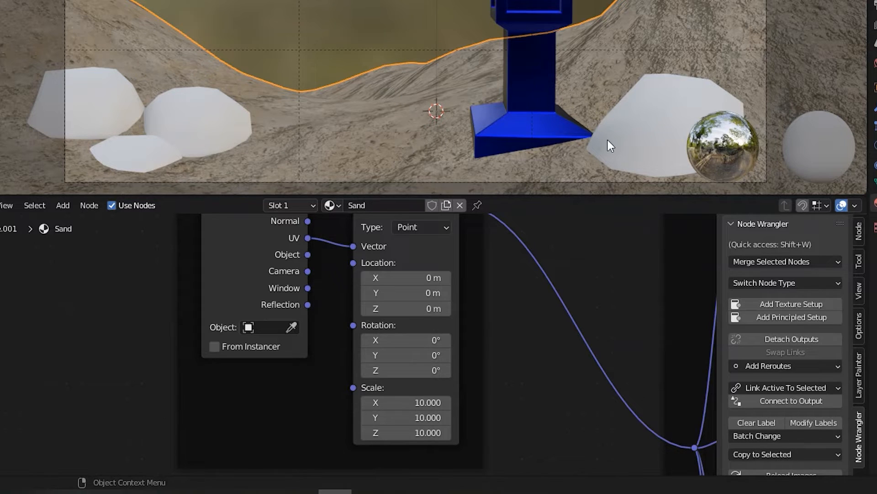
scroll(594, 359, "down", 3)
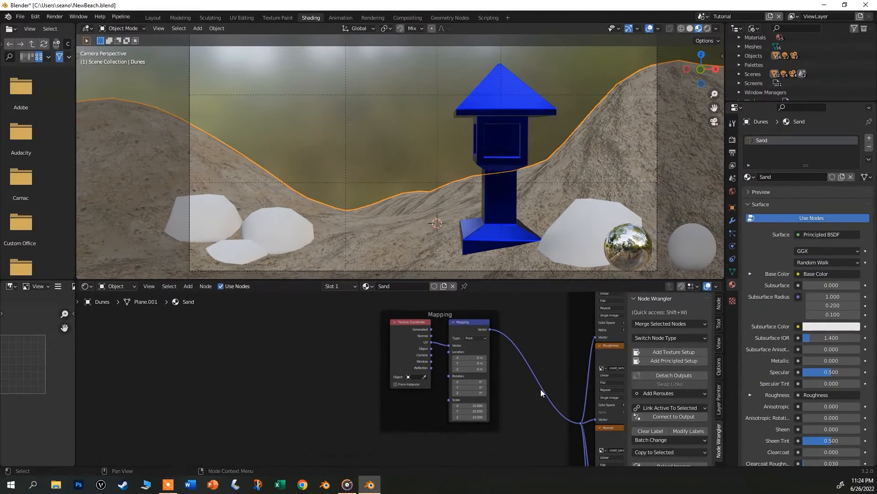
Replace the lantern's Shiny Blue material with a new material named Stone.
left_click(513, 117)
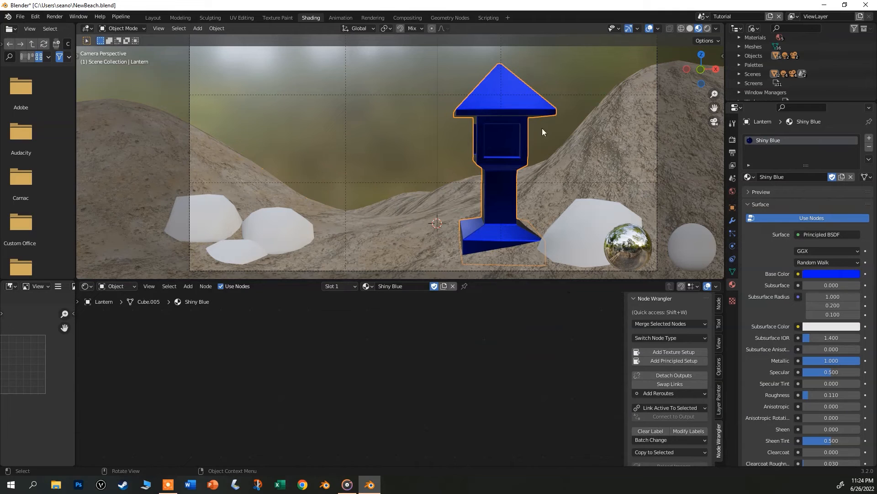
left_click(870, 148)
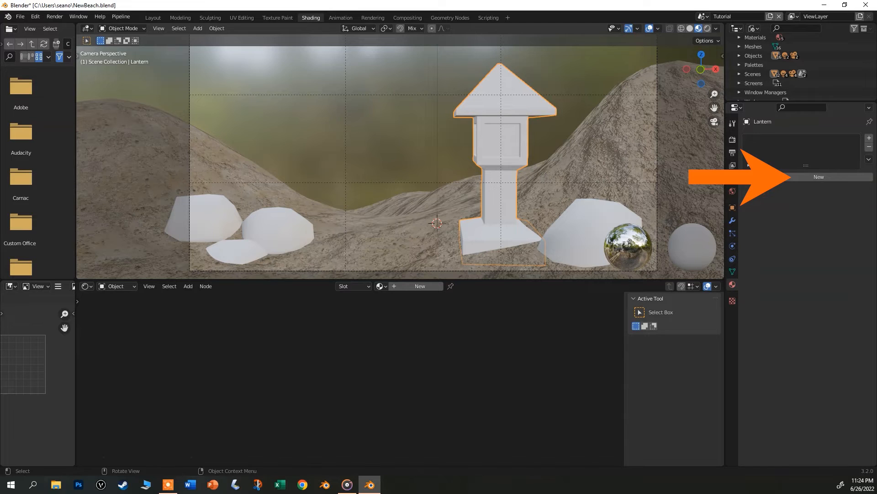
left_click(771, 178)
left_click(772, 177)
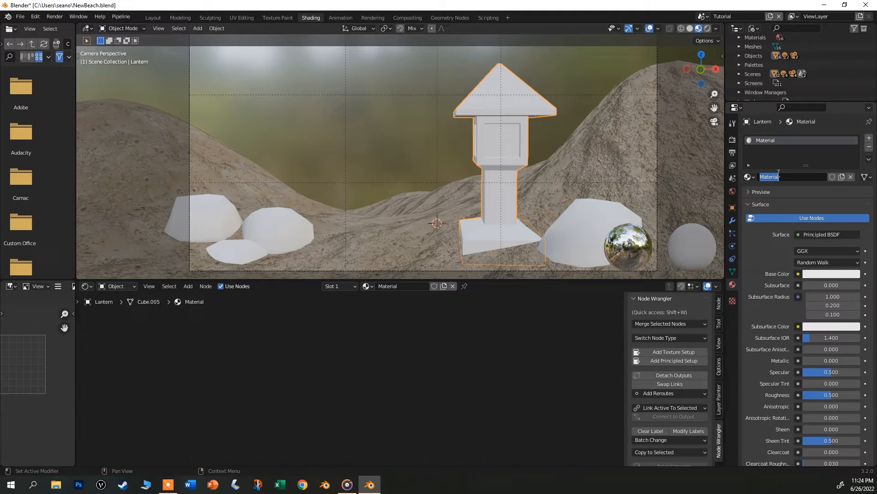
type("Stone")
key("Return")
Apply a Principled texture setup to the Stone material's Principled BSDF using all four white_plaster_rough_02 maps: diffuse, displacement, normal and roughness.
middle_click_drag(577, 355, 242, 336)
left_click(444, 305)
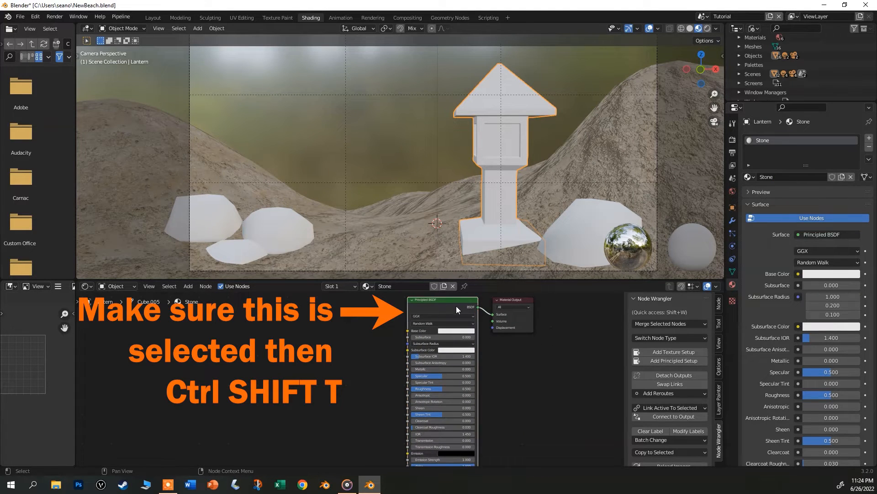
scroll(659, 392, "down", 3)
scroll(659, 391, "up", 3)
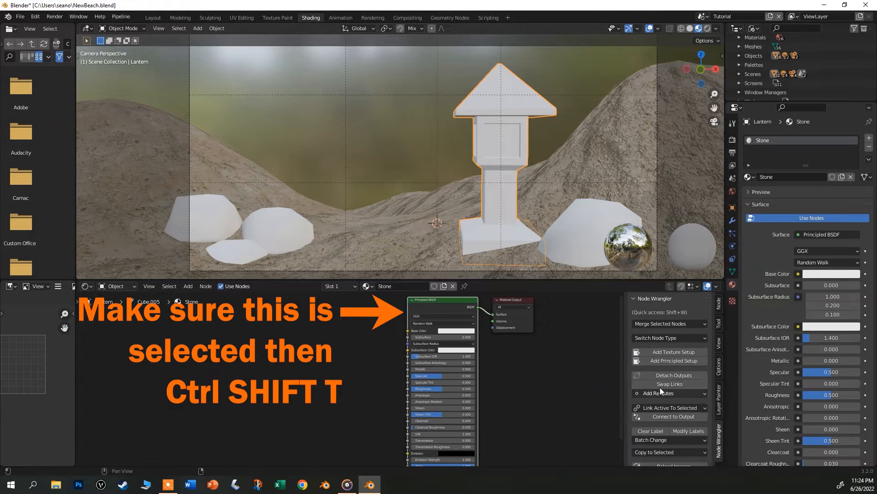
left_click(663, 361)
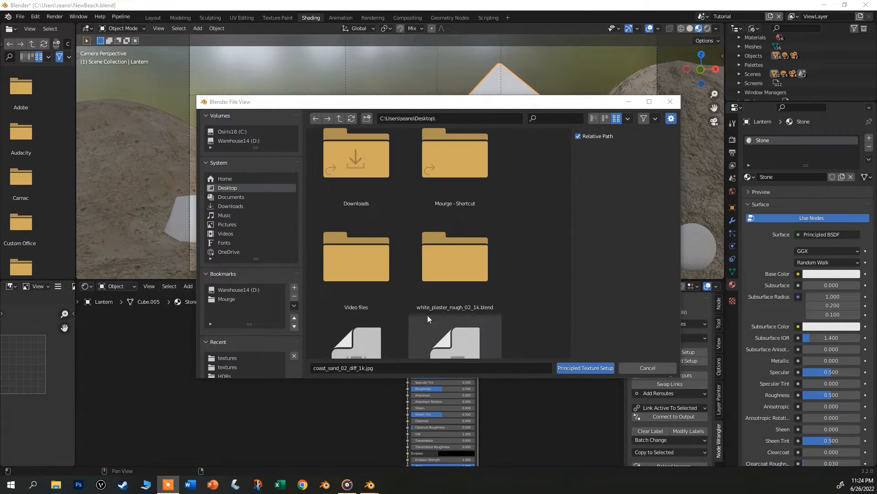
double_click(459, 281)
double_click(347, 177)
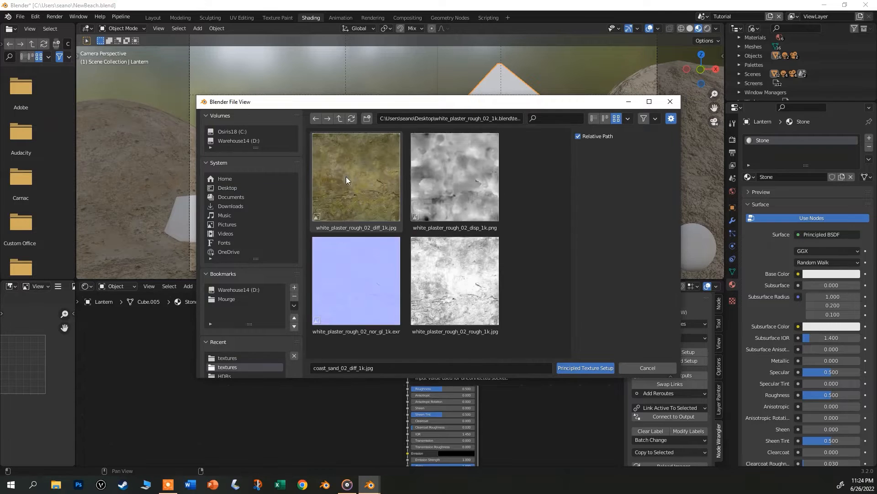
left_click_drag(525, 329, 356, 165)
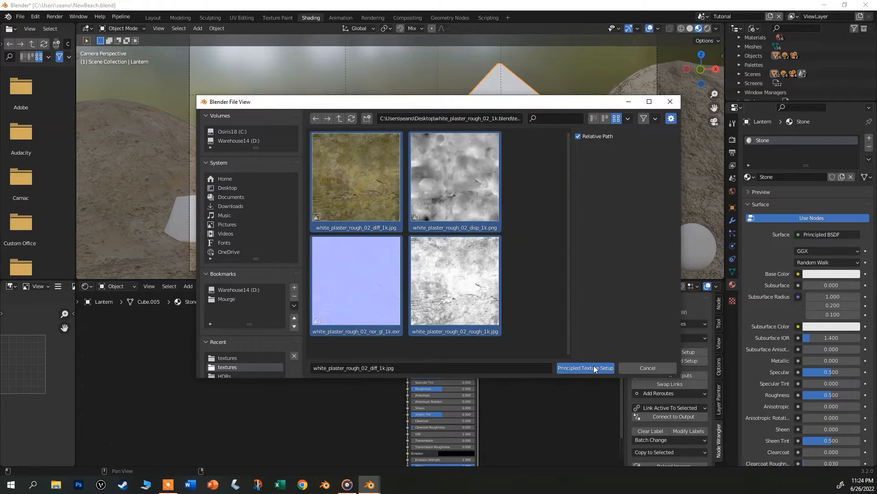
left_click(594, 368)
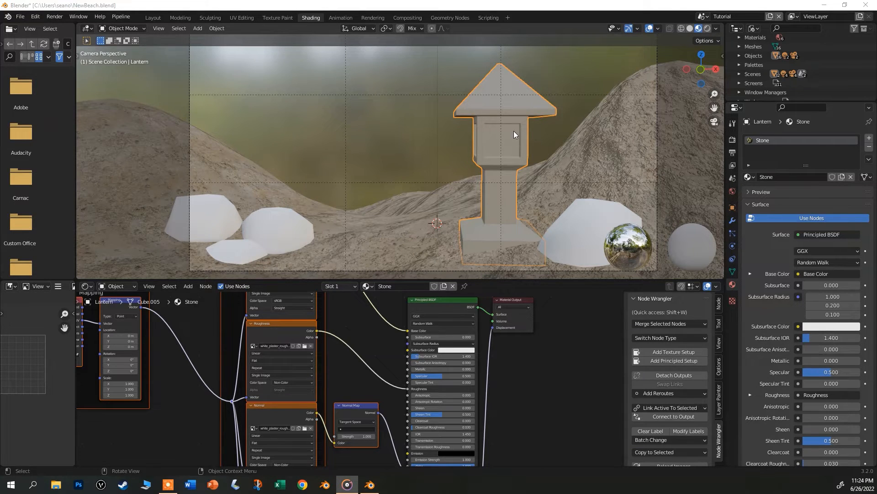
Apply the lantern's Bevel modifier.
left_click(732, 220)
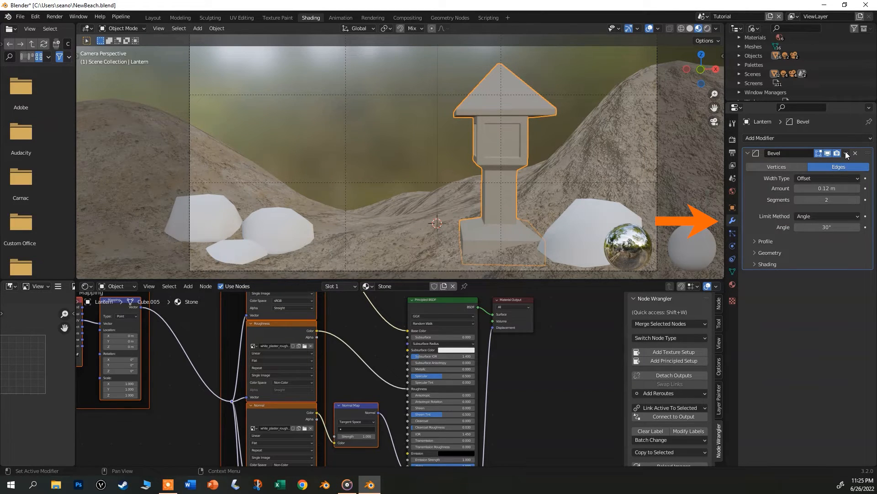
left_click(846, 154)
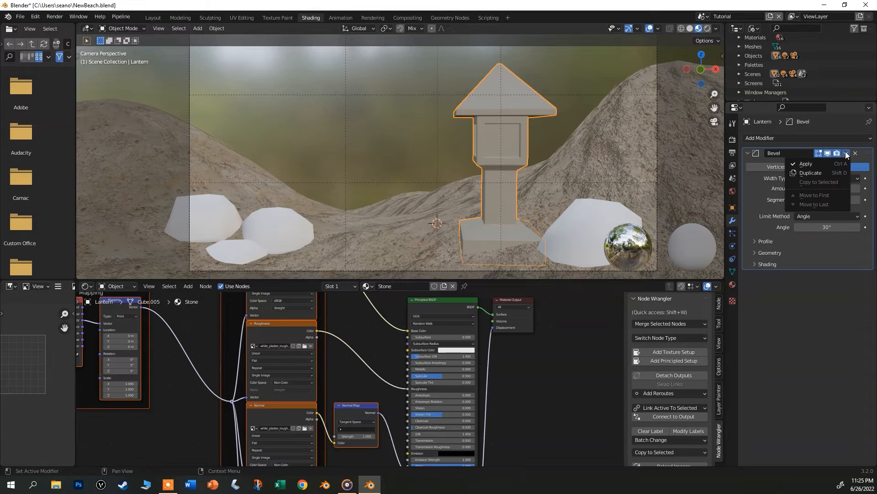
left_click(846, 154)
left_click(806, 163)
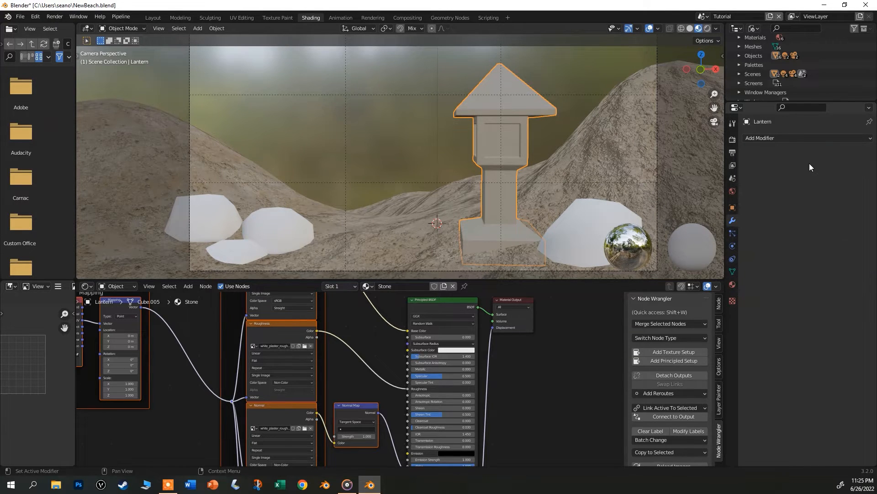
Select all of the lantern's geometry in Edit Mode and unwrap it with Smart UV Project at a 66° angle limit.
key("Tab")
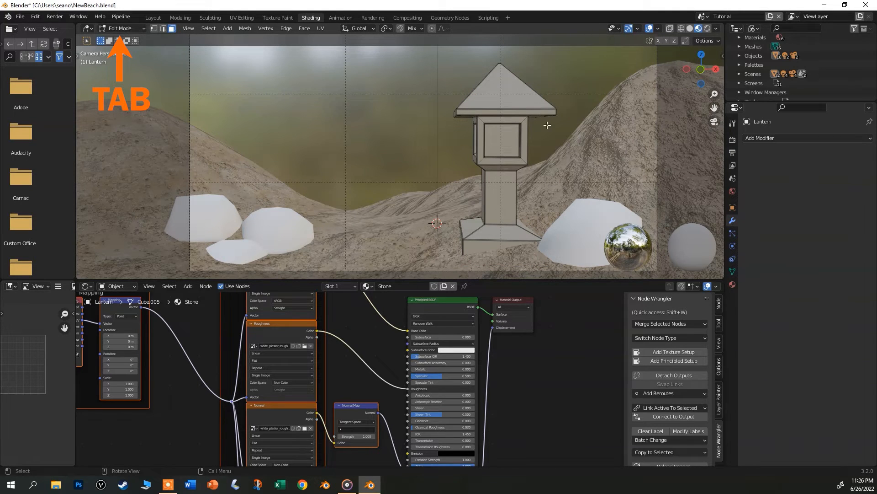
key("a")
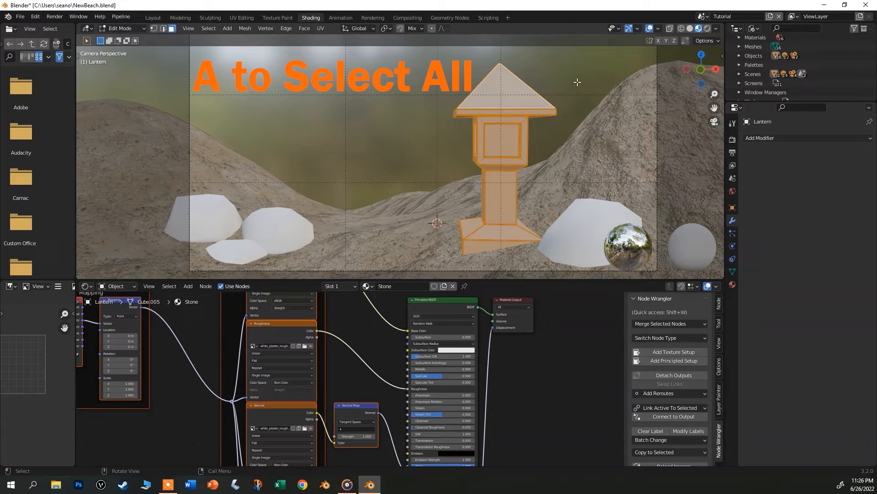
key("alt+a")
key("a")
key("alt+a")
key("a")
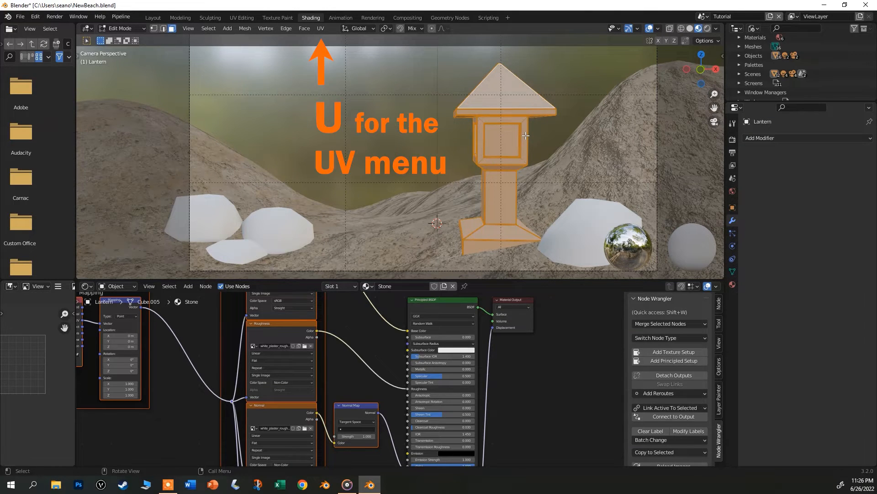
key("u")
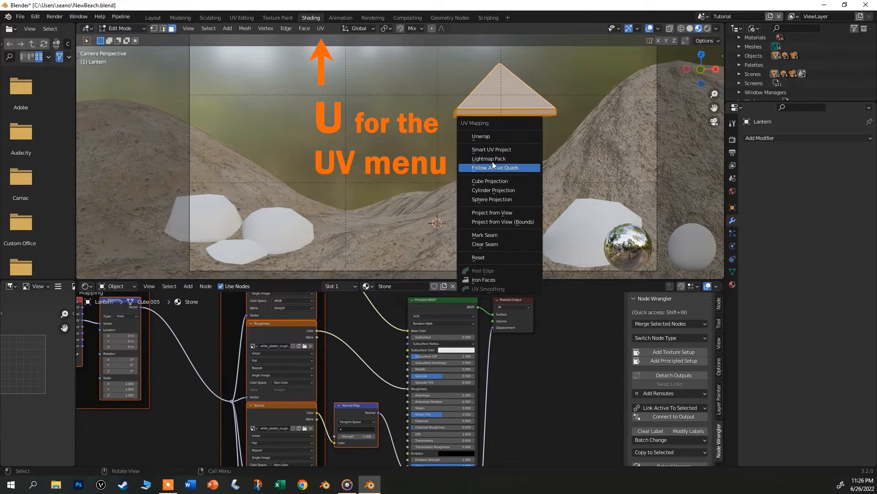
left_click(531, 149)
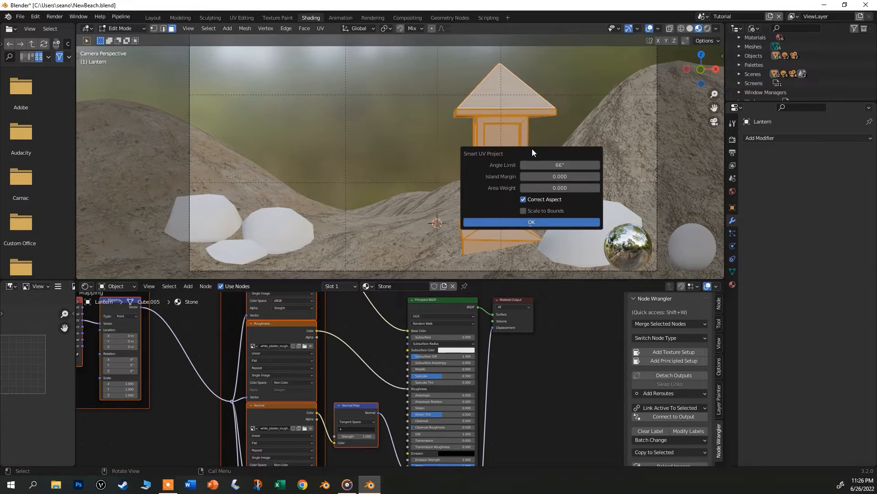
left_click(531, 223)
scroll(506, 141, "up", 5)
scroll(507, 141, "down", 5)
scroll(506, 141, "up", 2)
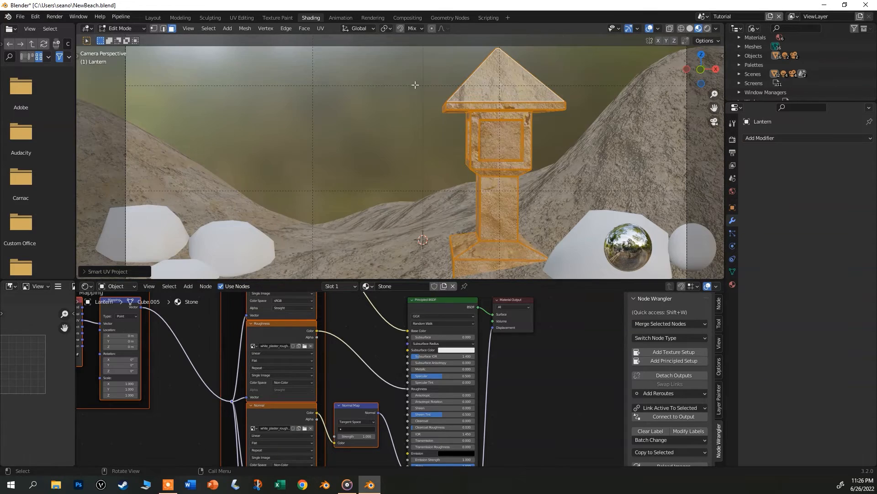
Switch to the UV Editing workspace and display white_plaster_rough_02_diff_1k.jpg behind the lantern's UV islands.
left_click(248, 18)
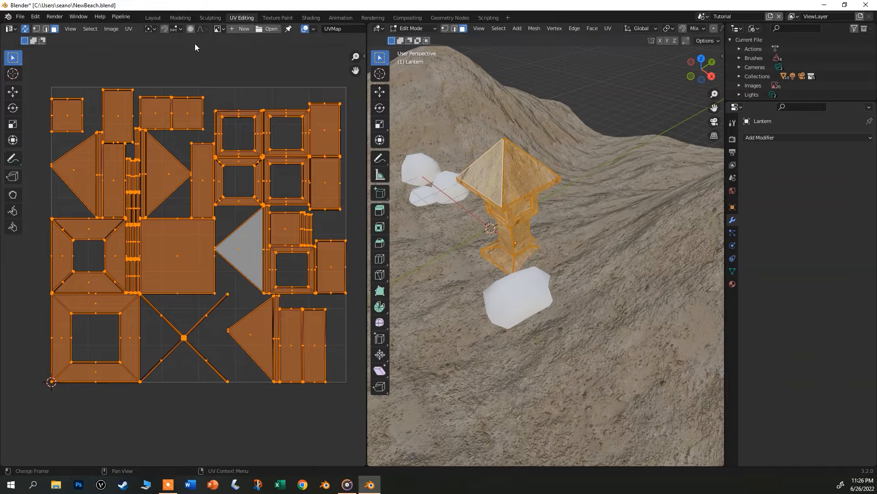
left_click(218, 28)
scroll(262, 80, "down", 6)
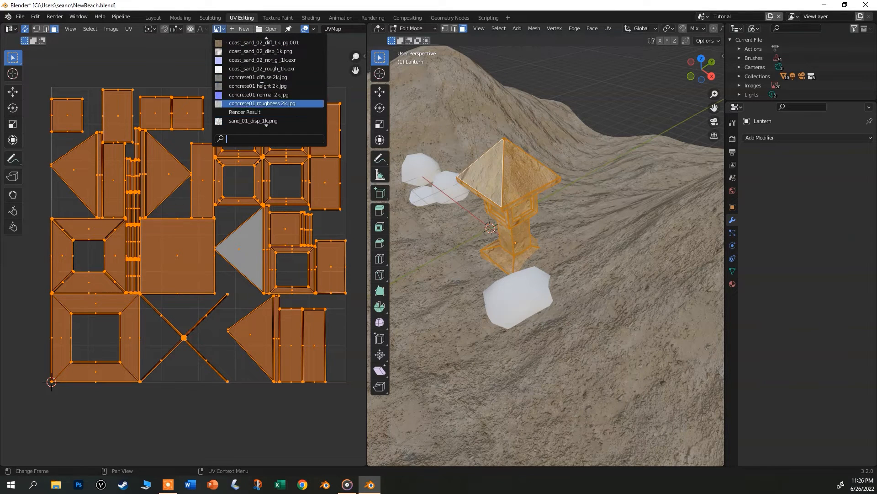
scroll(262, 80, "down", 6)
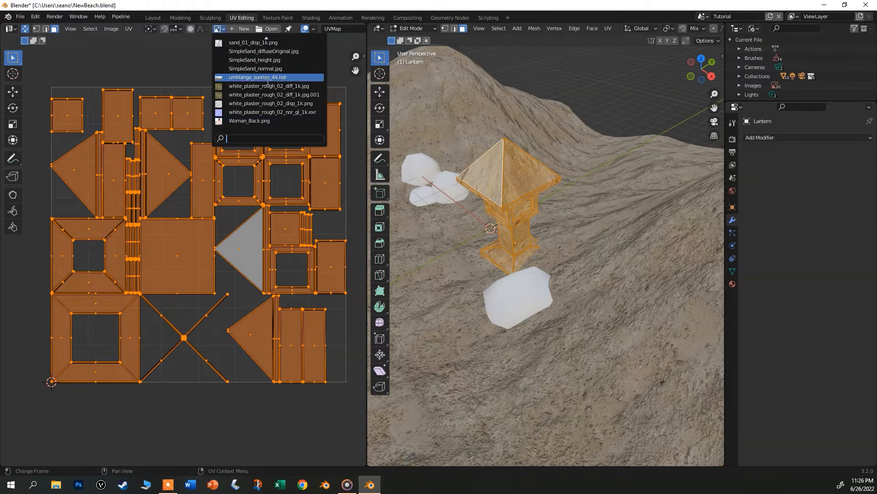
left_click(268, 86)
scroll(263, 167, "down", 8)
scroll(264, 167, "up", 1)
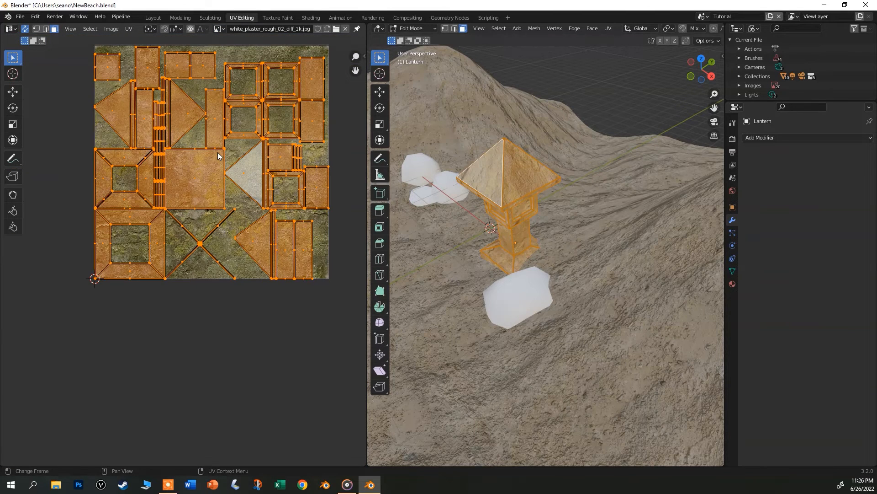
Activate the Transform tool in the UV editor and select only the lantern's front roof face.
left_click(25, 29)
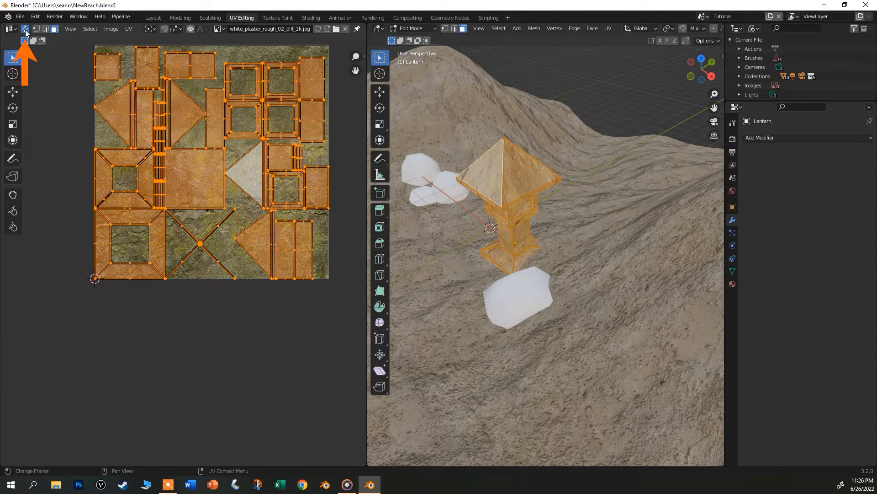
left_click(25, 29)
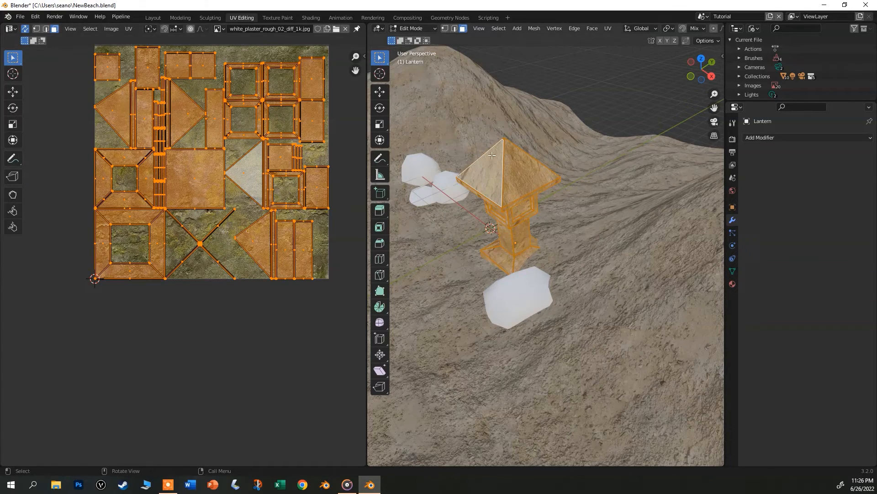
scroll(263, 139, "up", 2)
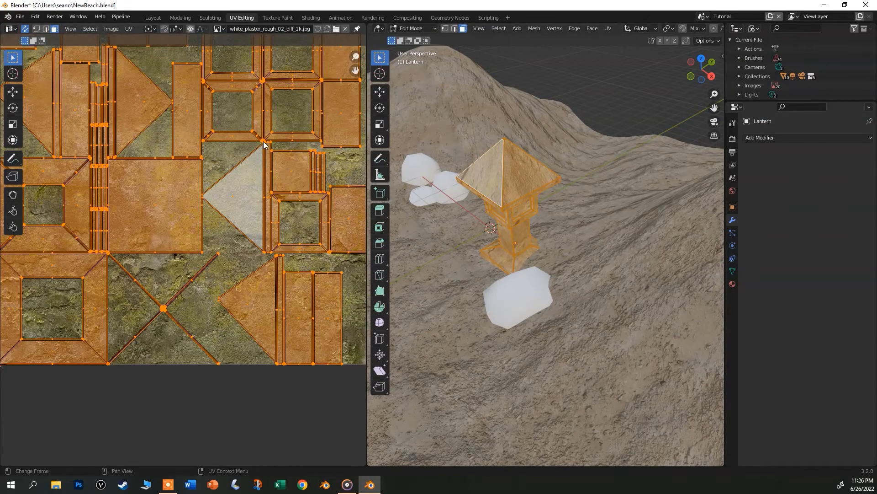
key("shift+space")
key("t")
middle_click_drag(317, 203, 312, 265)
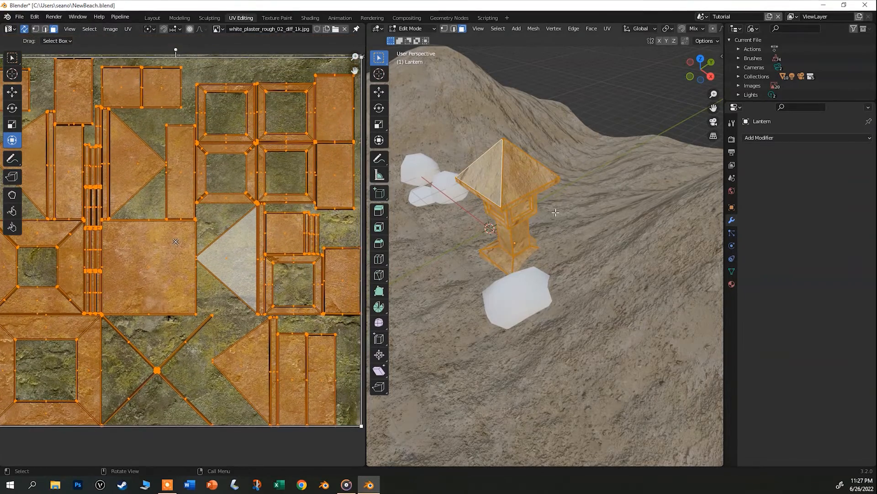
left_click(564, 223)
left_click(498, 174)
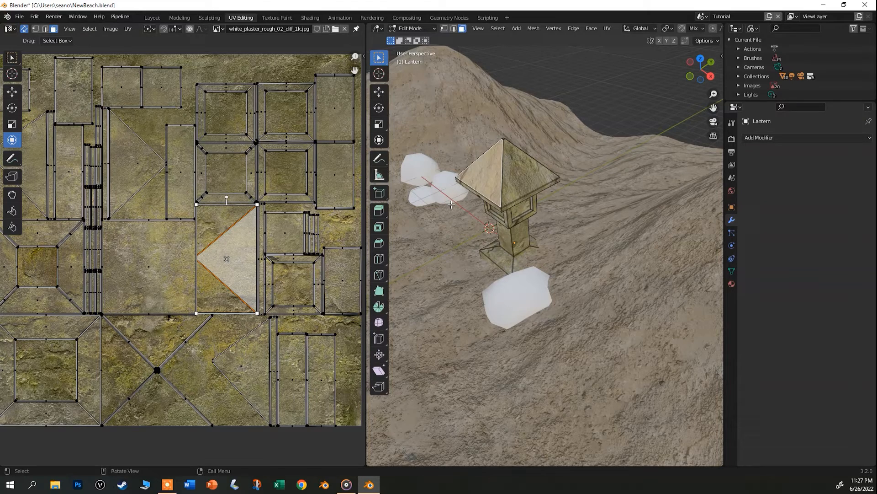
Try moving the selected roof face in the 3D view and undo the move.
key("shift+d")
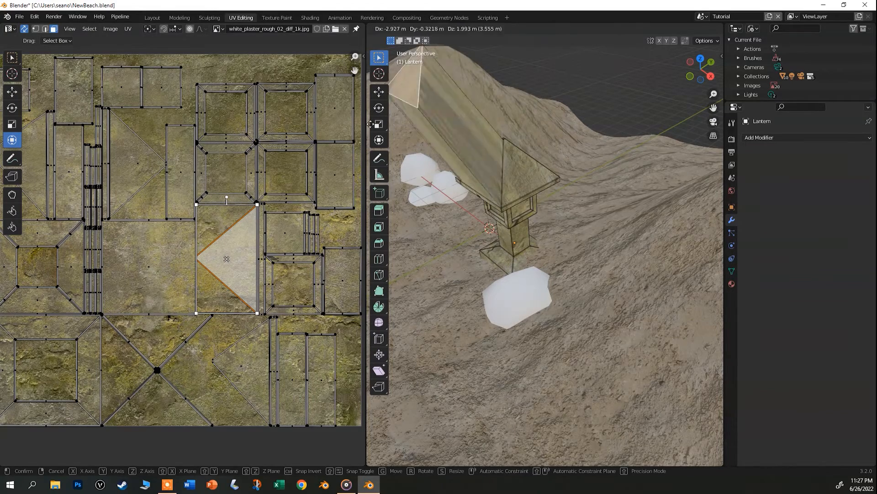
left_click(414, 181)
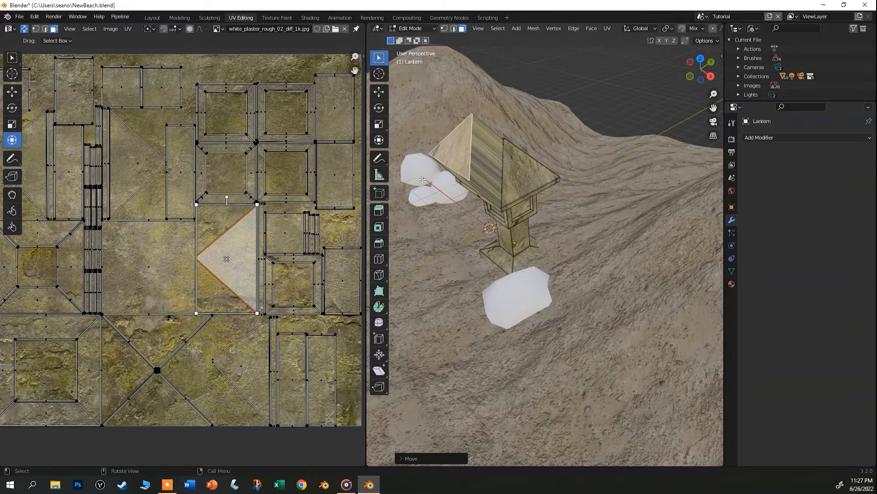
key("ctrl+z")
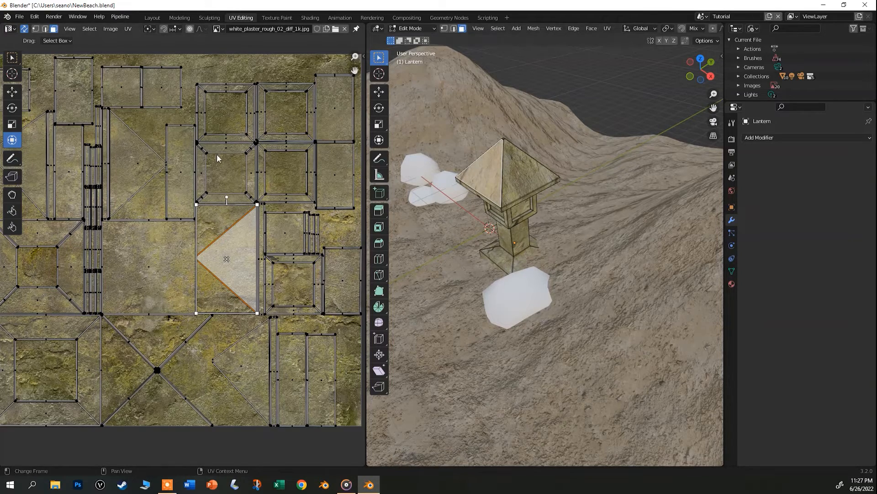
Try moving and rotating the roof face's UV island over the stone texture, and undo both changes.
key("g")
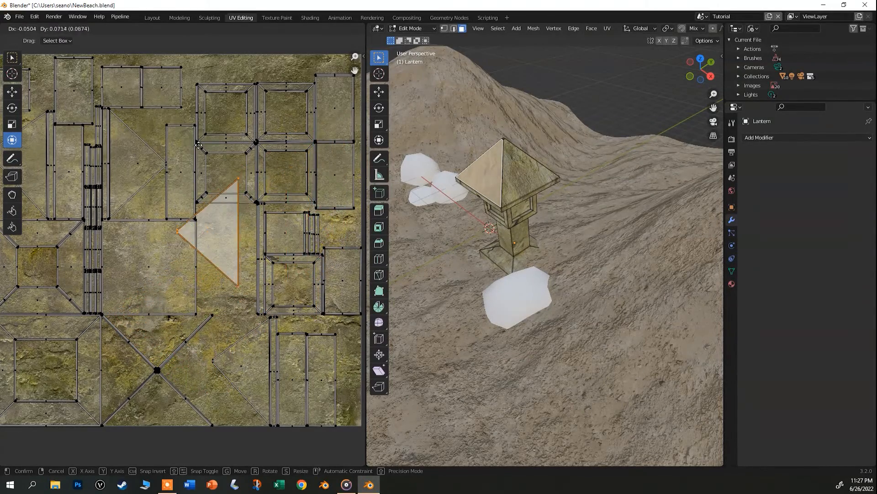
left_click(185, 167)
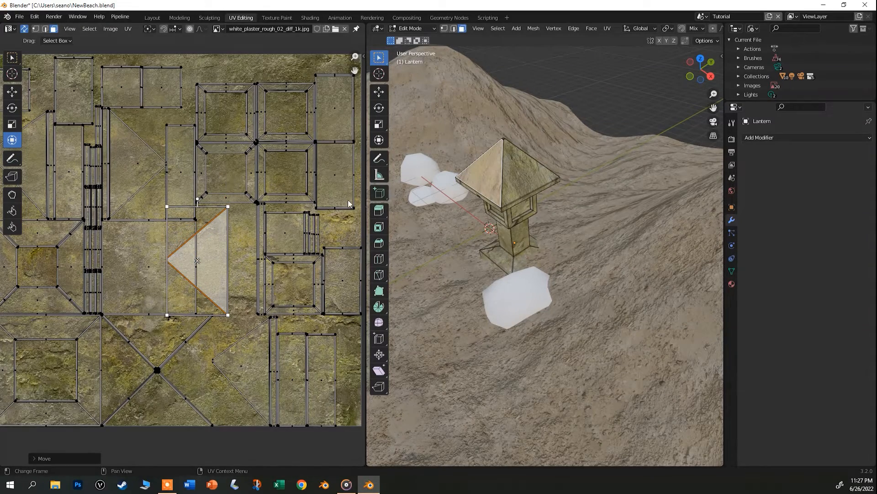
scroll(478, 184, "up", 5)
scroll(478, 184, "up", 2)
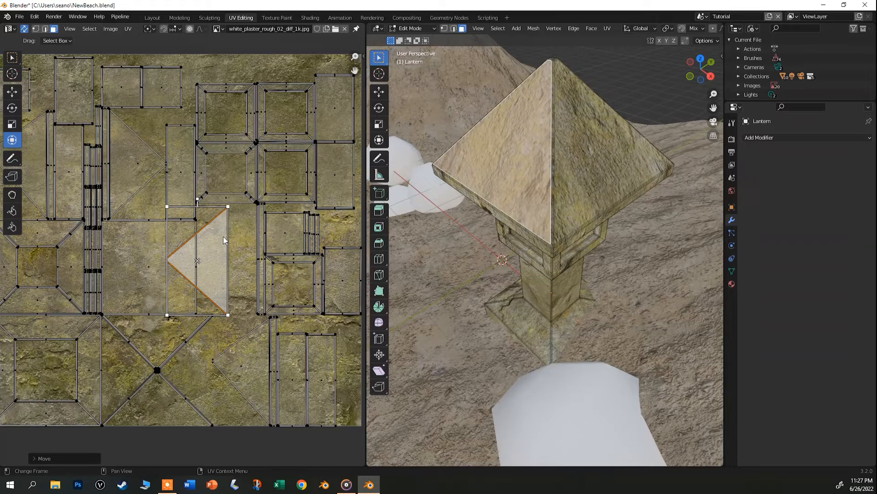
key("r")
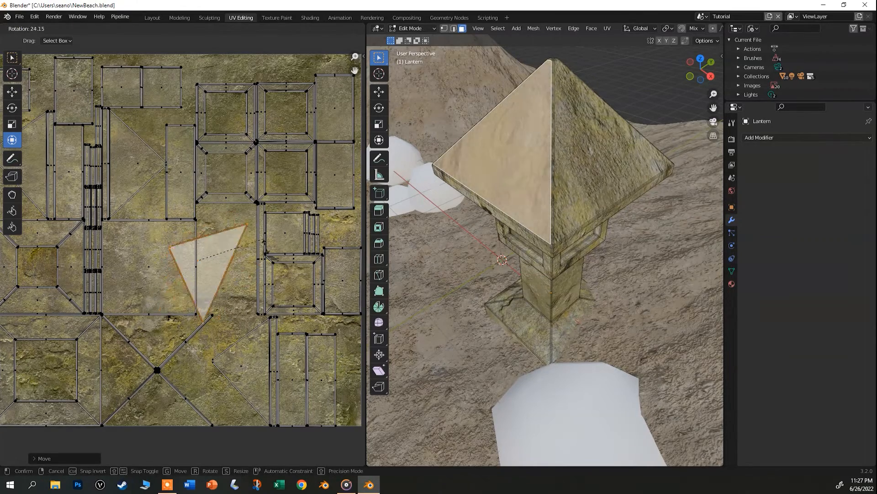
left_click(276, 281)
key("ctrl+z")
key("ctrl+z")
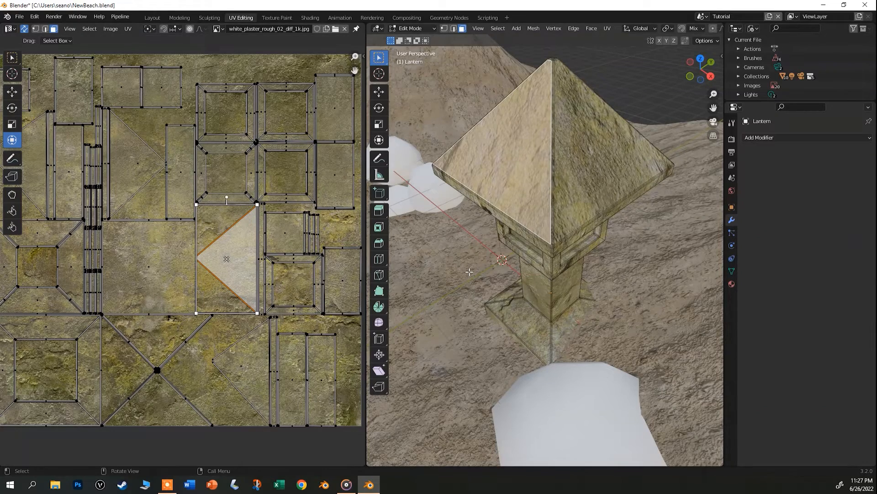
Select the side faces of the lantern's post to compare their UV islands, and inspect the stone texture from several angles.
middle_click_drag(533, 312, 549, 265)
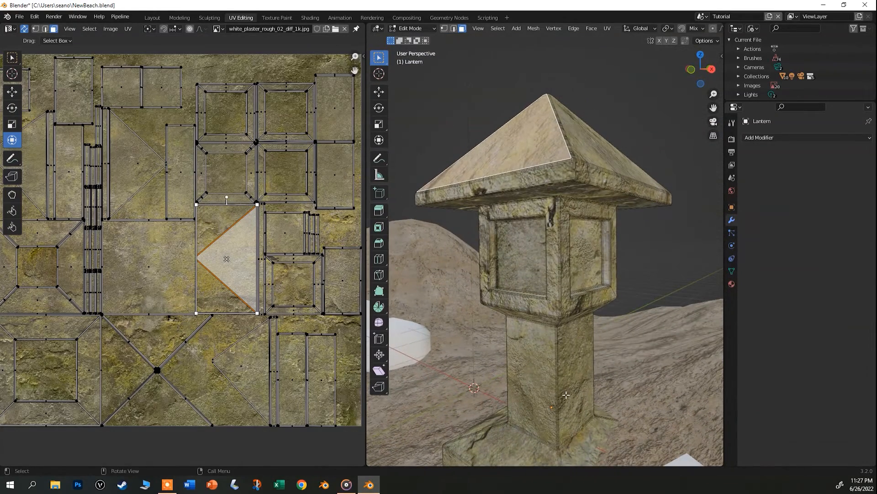
left_click(535, 390)
left_click(575, 380)
left_click(557, 377)
left_click(566, 377)
left_click(539, 377)
left_click(570, 372)
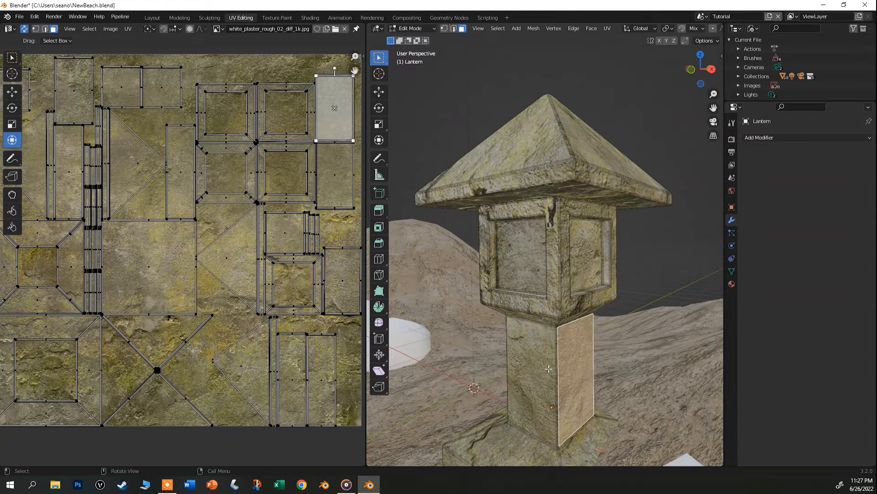
middle_click_drag(538, 351, 617, 279)
scroll(543, 284, "down", 3)
scroll(546, 283, "up", 2)
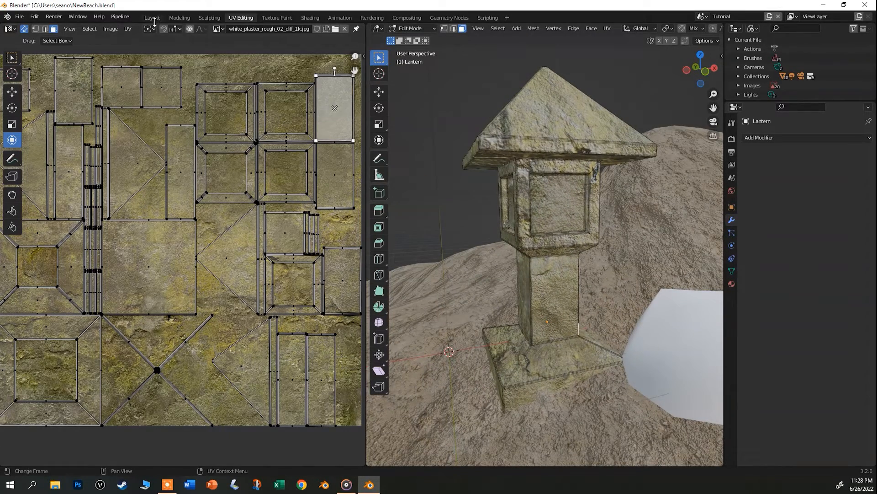
Switch to the Shading workspace and select the window faces around the lantern's head in Edit Mode.
left_click(310, 17)
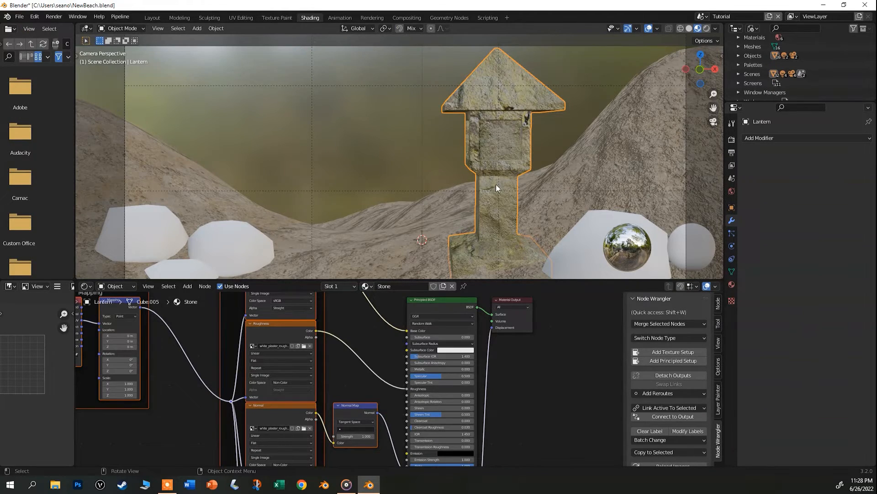
middle_click_drag(496, 184, 512, 183)
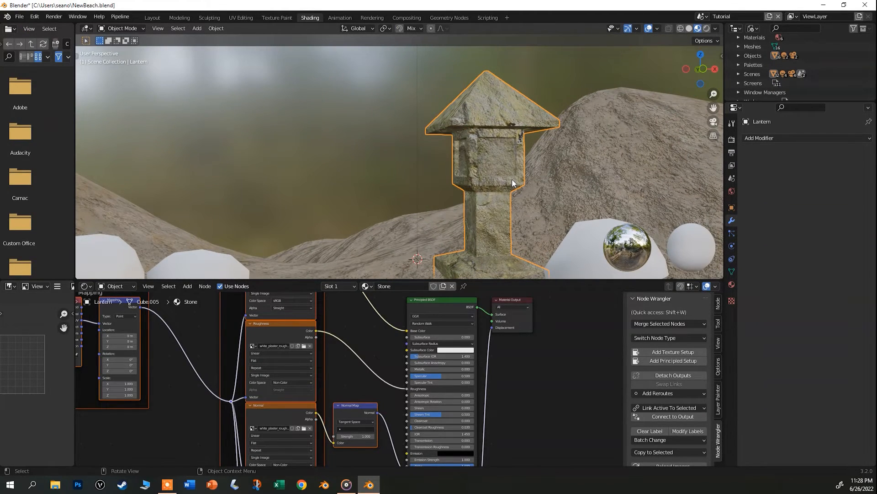
middle_click_drag(513, 183, 514, 164, "shift")
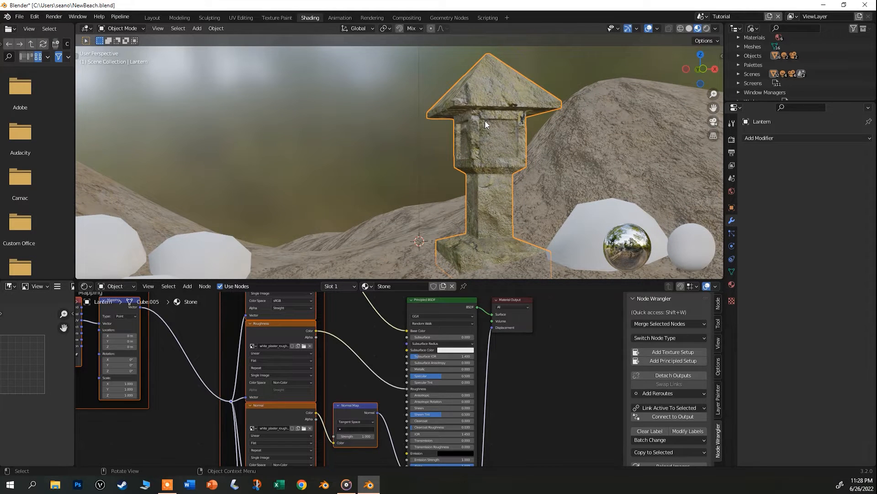
key("Tab")
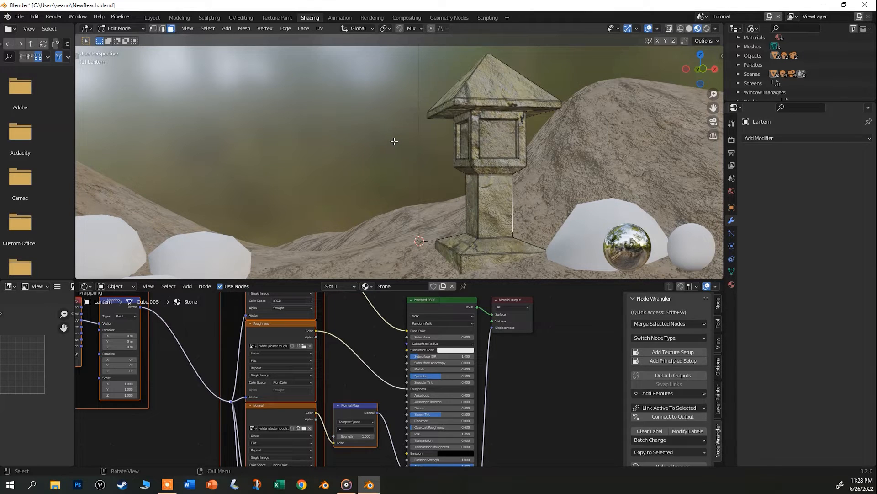
left_click(465, 138)
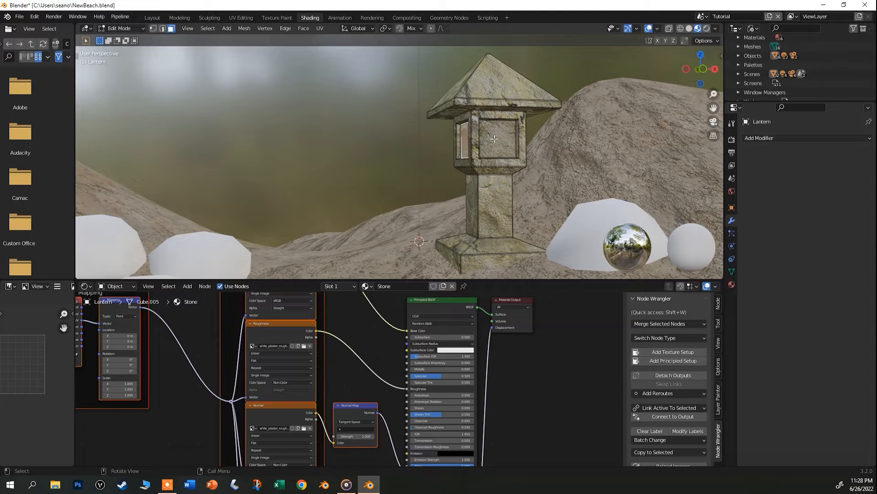
left_click(495, 138, "shift")
middle_click_drag(494, 139, 450, 134)
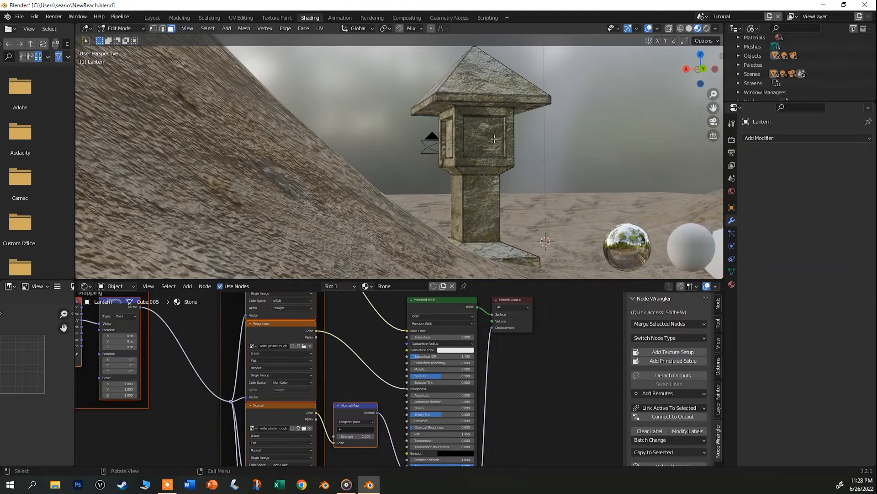
left_click(451, 133, "shift")
key("KP_9")
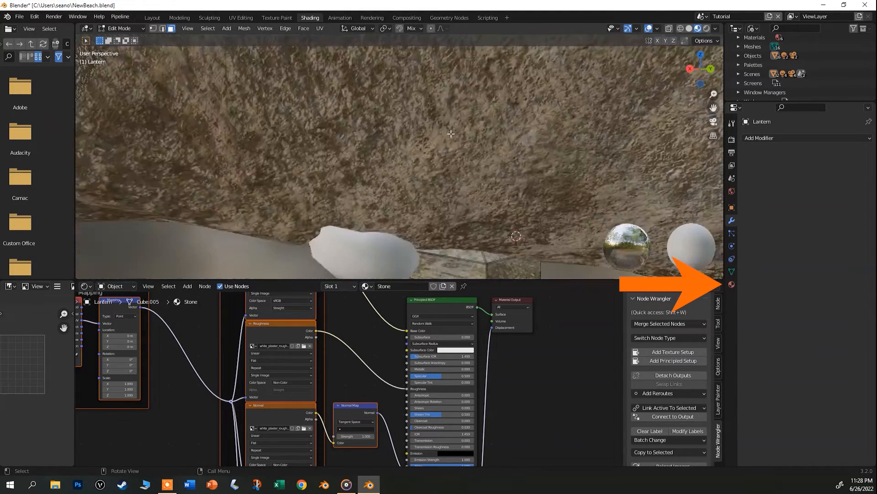
Add a second material slot to the lantern and assign it to the selected window faces.
left_click(731, 285)
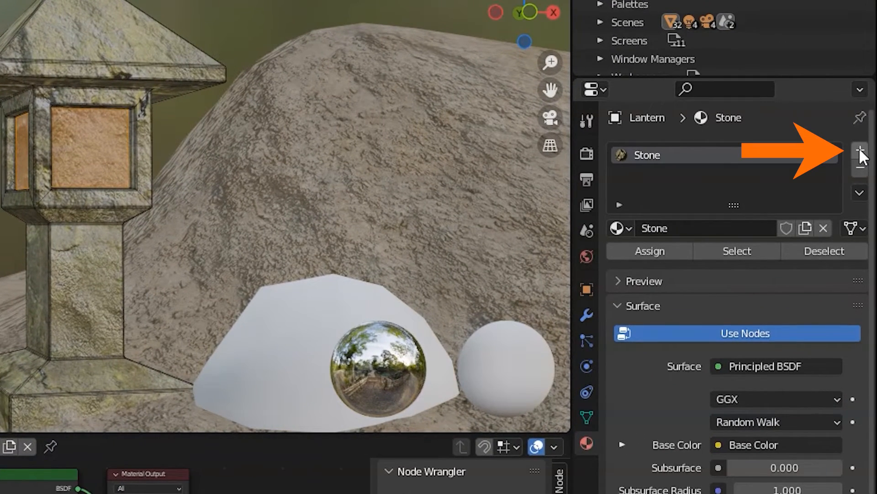
left_click(860, 149)
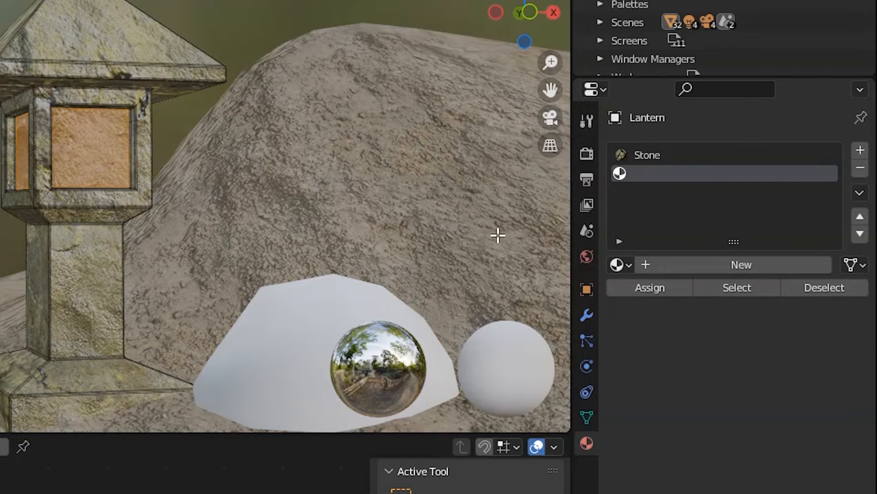
left_click(658, 288)
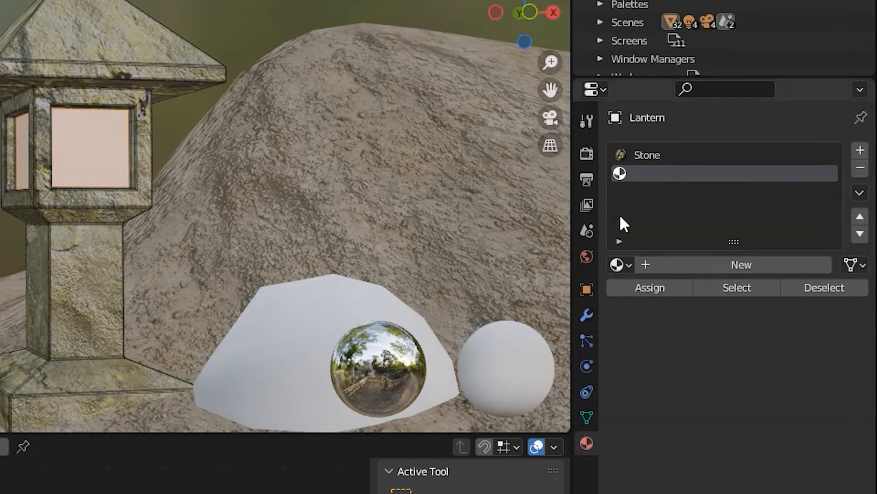
Create a new material named Glow in the empty slot and return to Object Mode.
left_click(620, 265)
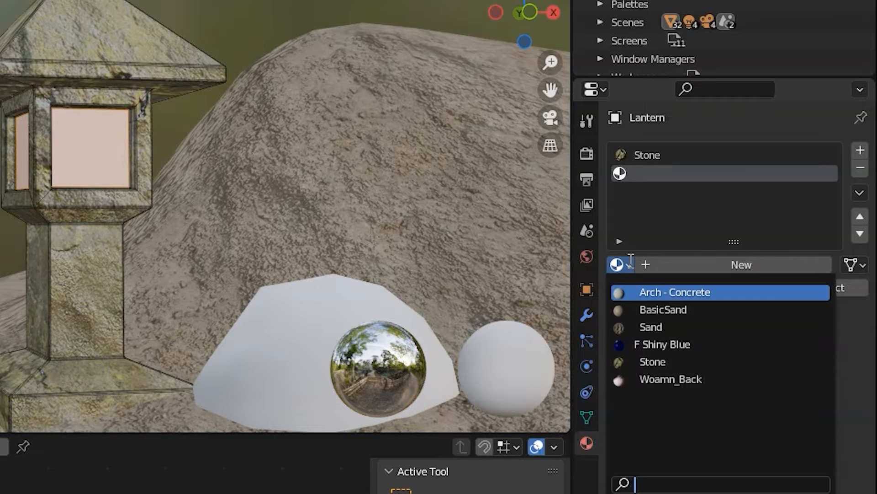
left_click(703, 264)
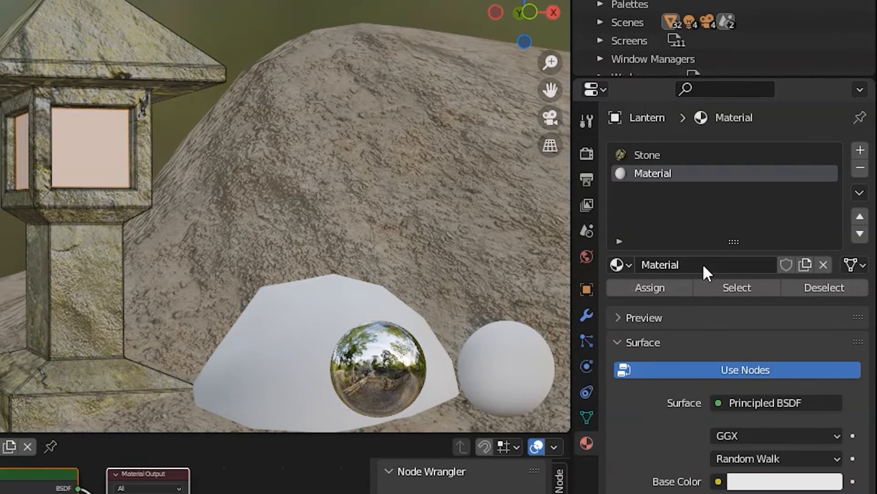
left_click(701, 264)
type("Glow")
key("Return")
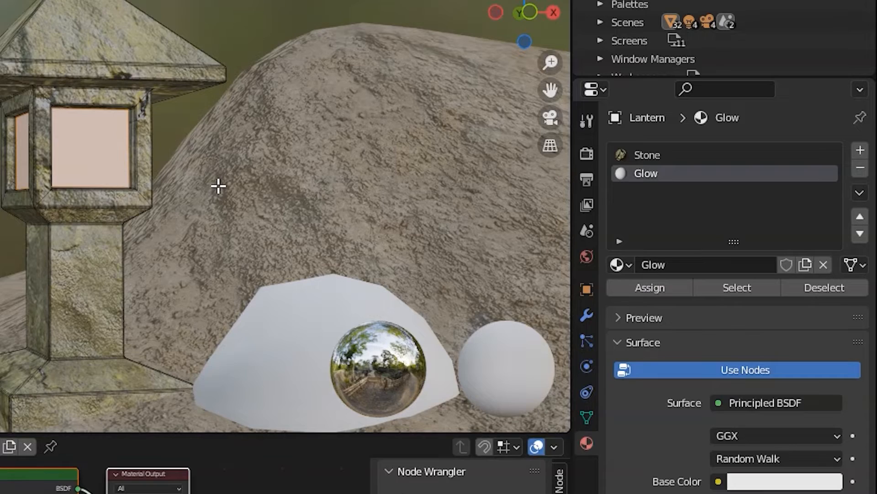
key("Tab")
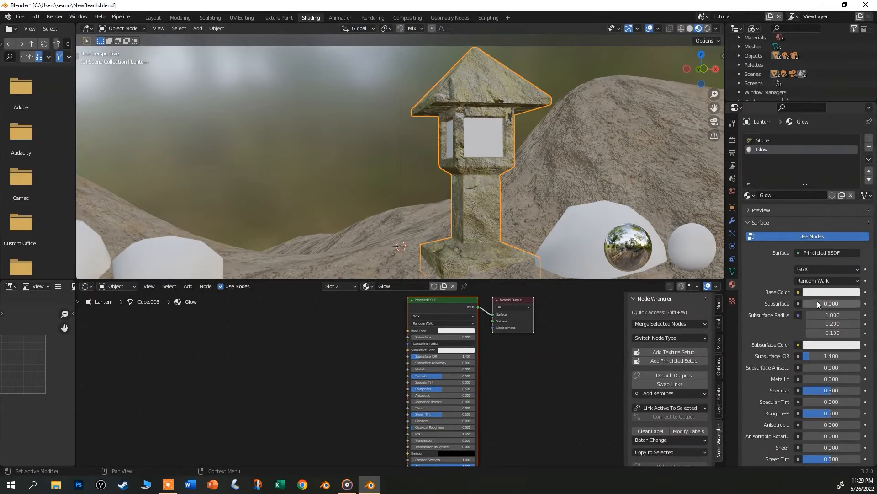
Set the Glow material's emission color to a bright, warm yellow-orange at full value.
scroll(809, 304, "down", 10)
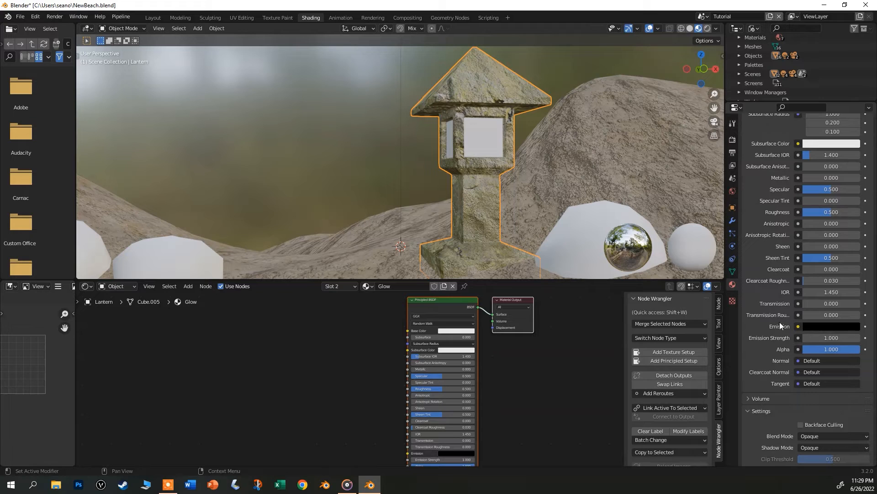
left_click(832, 328)
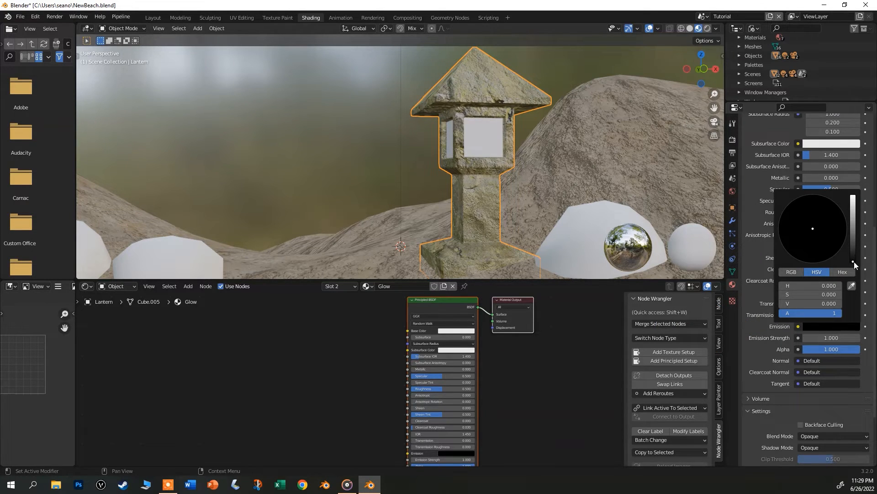
left_click_drag(854, 261, 855, 195)
left_click_drag(804, 243, 796, 251)
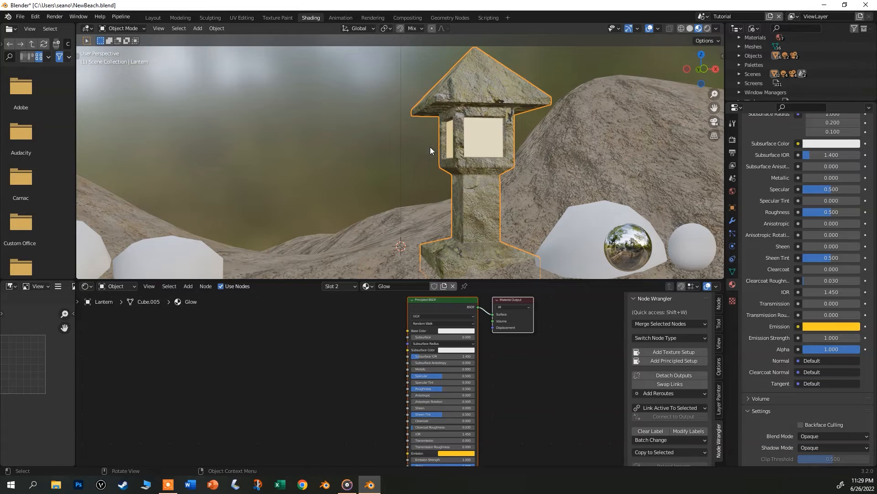
scroll(488, 121, "up", 3)
scroll(488, 122, "down", 4)
scroll(486, 126, "up", 1)
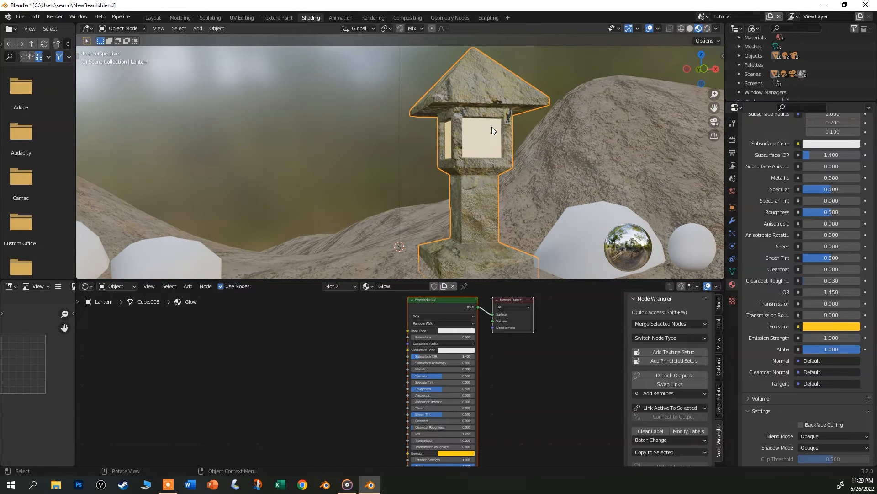
Change the 3D viewport shading to Rendered.
left_click(707, 28)
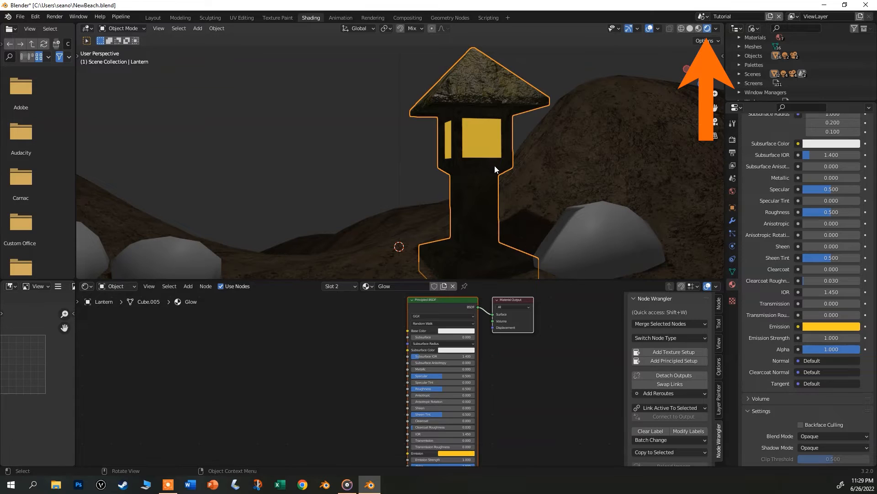
key("z")
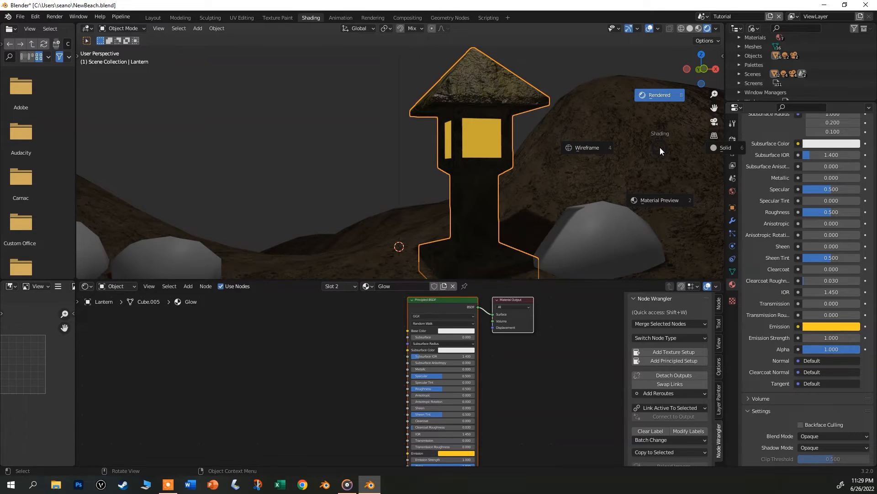
left_click(668, 94)
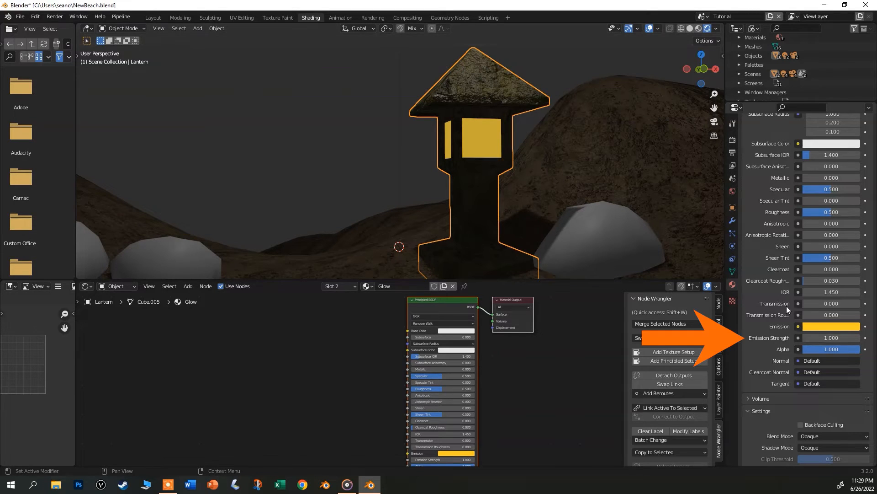
Set the Glow material's emission strength to 50.
left_click(828, 337)
type("50")
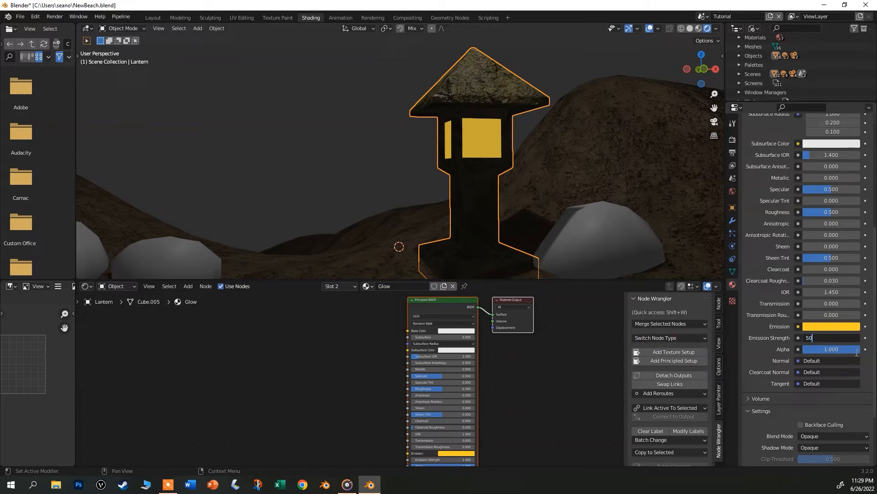
key("Return")
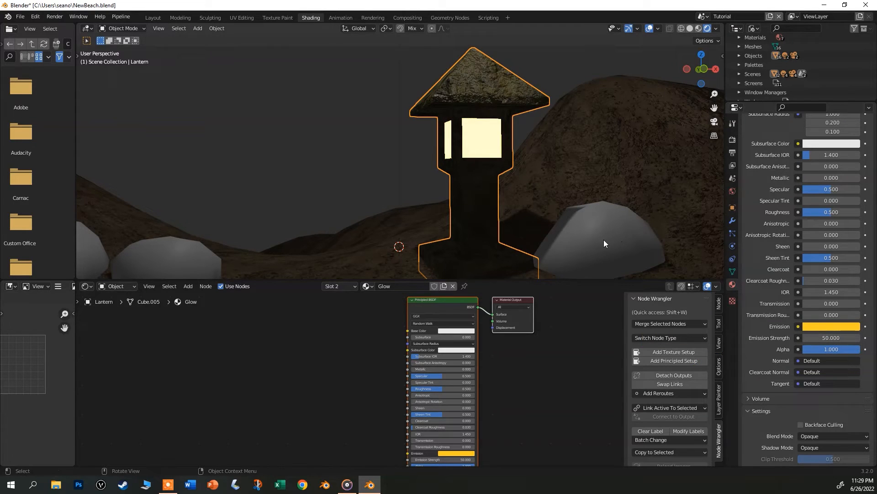
mouse_move(478, 139)
middle_mouse_down()
mouse_move(525, 141)
mouse_move(484, 147)
middle_mouse_up()
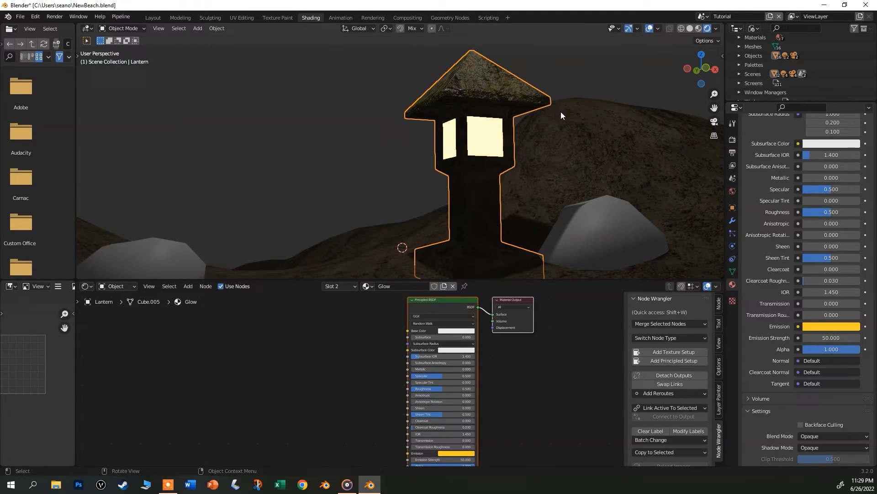
Enable Screen Space Reflections, Ambient Occlusion and Bloom in the scene's Eevee render settings.
left_click(734, 142)
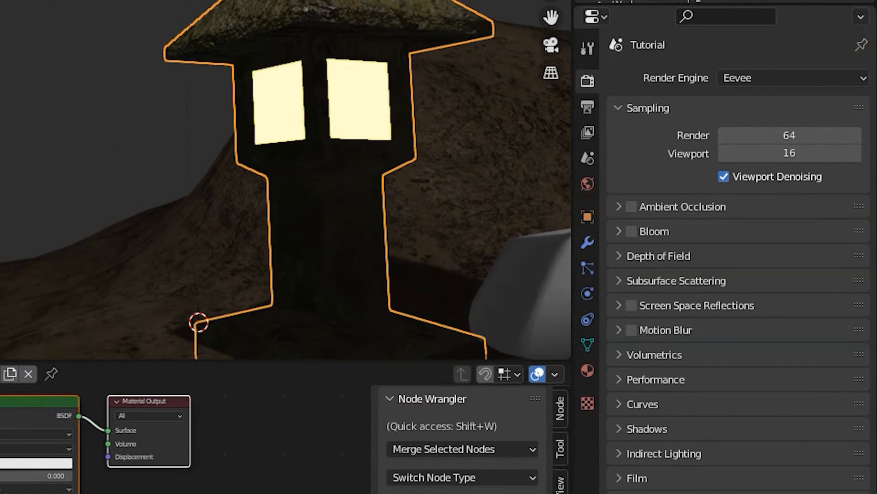
middle_click_drag(347, 192, 287, 189, "shift")
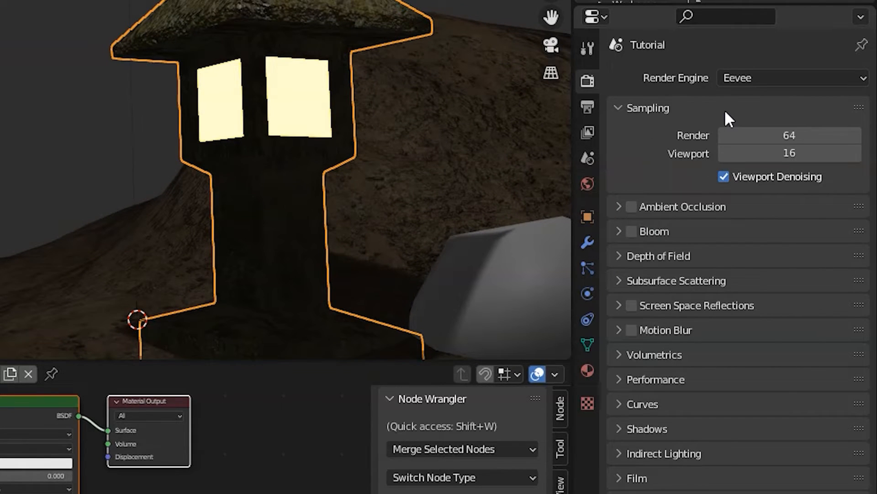
left_click(631, 304)
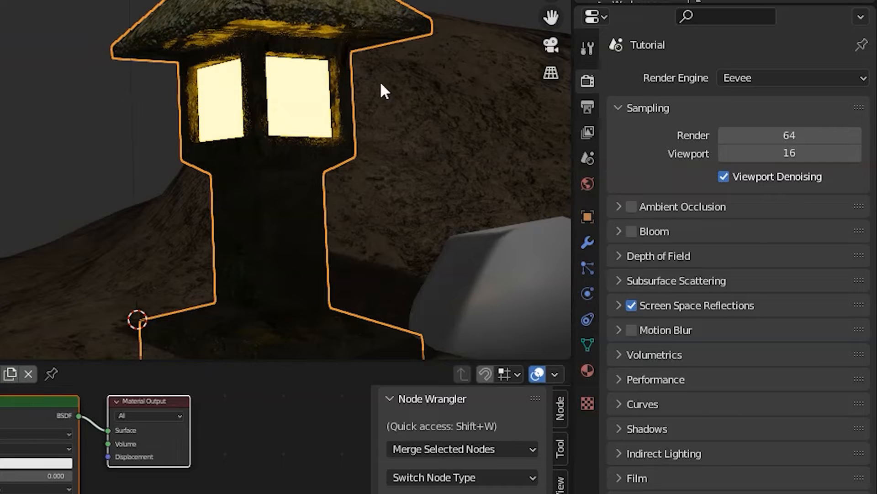
left_click(632, 208)
left_click(631, 231)
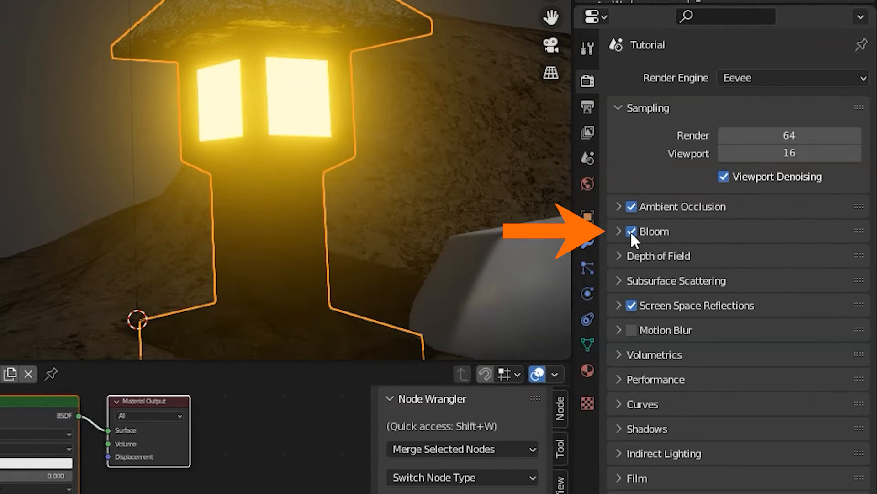
scroll(357, 119, "down", 3)
scroll(357, 119, "up", 2)
middle_click_drag(357, 120, 339, 132)
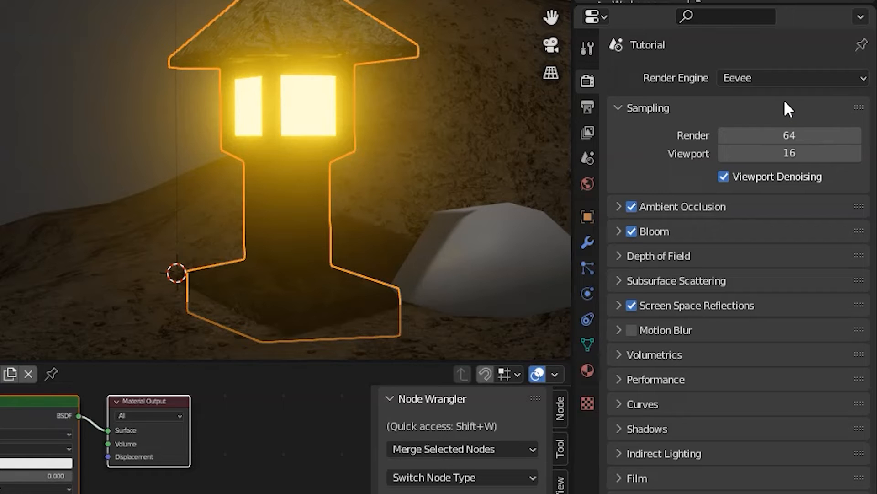
Try the Cycles render engine to compare the lantern's lighting, and return the scene to Eevee.
left_click(767, 78)
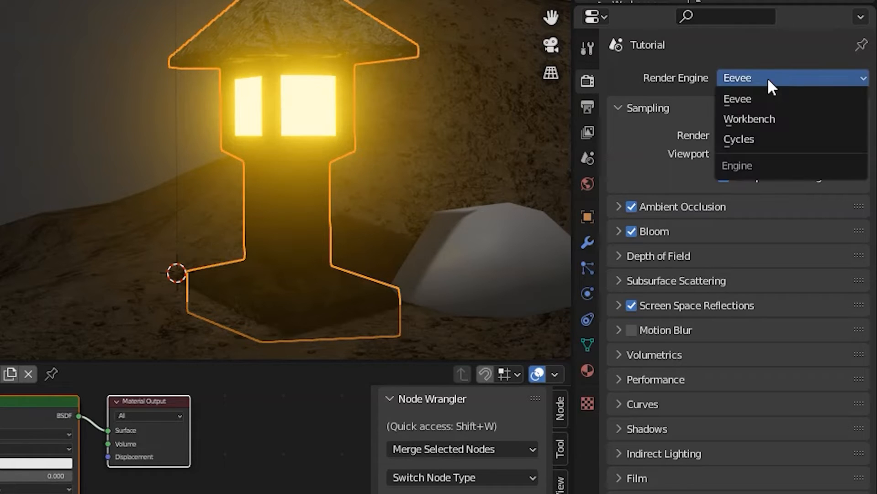
left_click(779, 135)
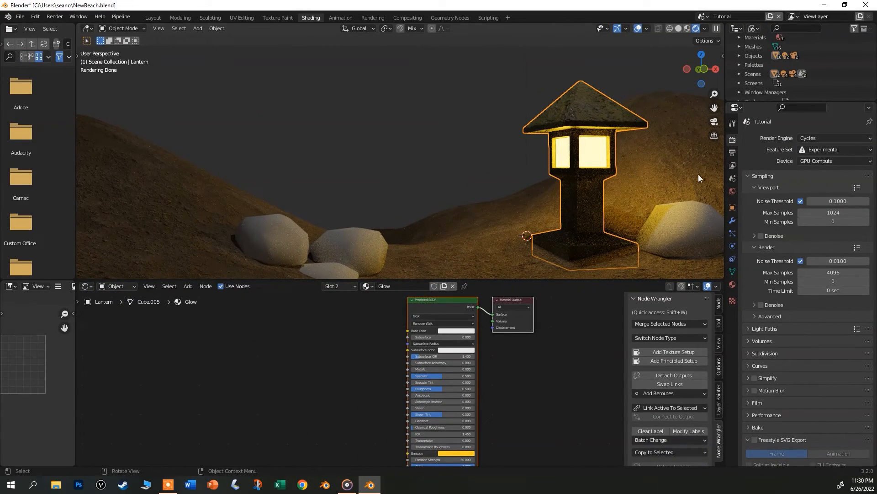
left_click(827, 139)
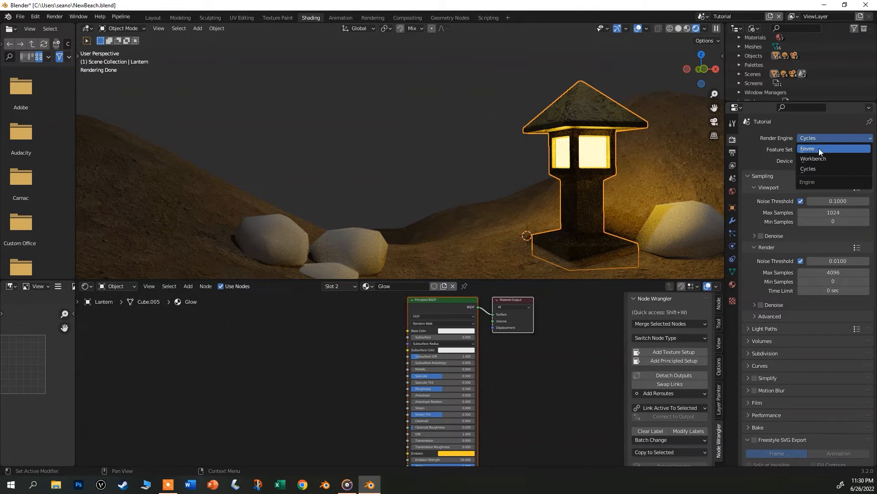
left_click(819, 148)
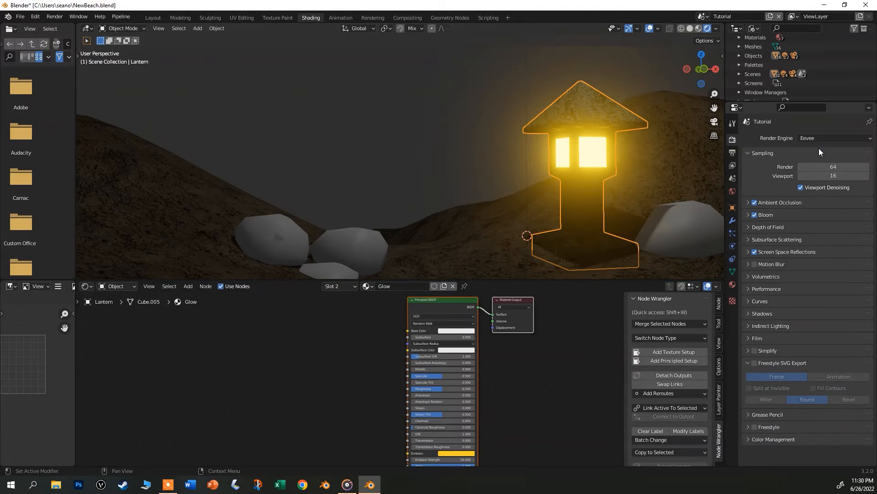
Select the dunes and view the scene through the camera.
left_click(651, 153)
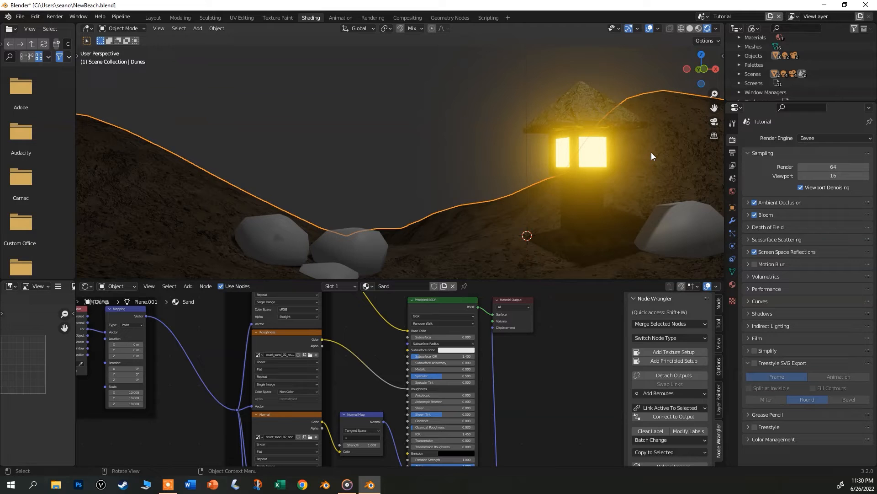
key("KP_0")
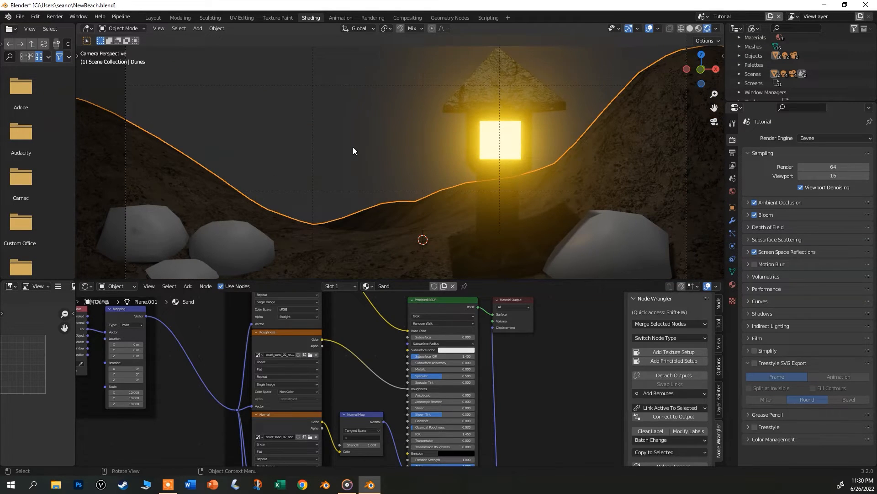
Switch the shader editor to the World nodes and add an environment texture setup to the Background node, spacing the new nodes clear of it.
scroll(353, 147, "down", 3)
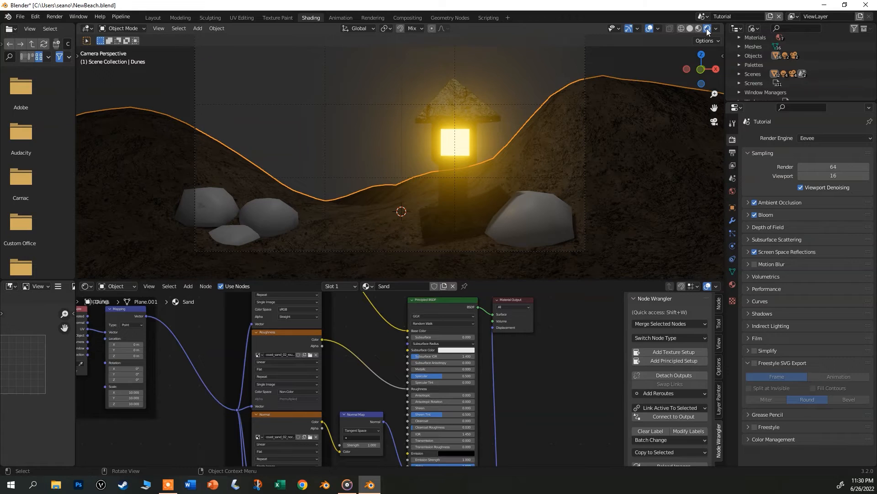
scroll(360, 162, "up", 1)
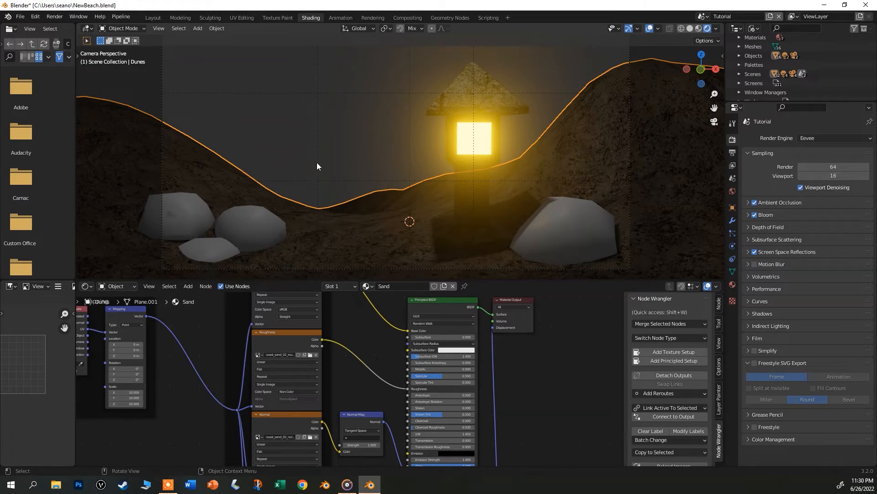
left_click(129, 286)
left_click(131, 306)
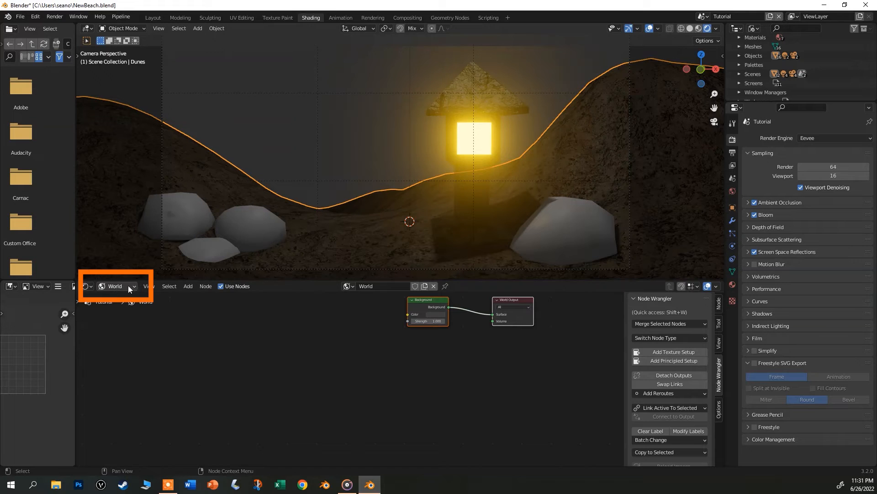
scroll(486, 306, "up", 3)
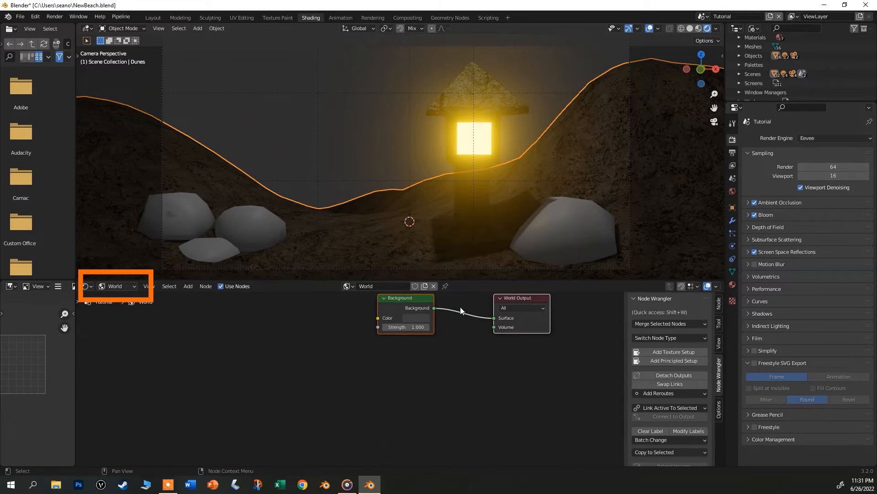
middle_click_drag(439, 312, 454, 369)
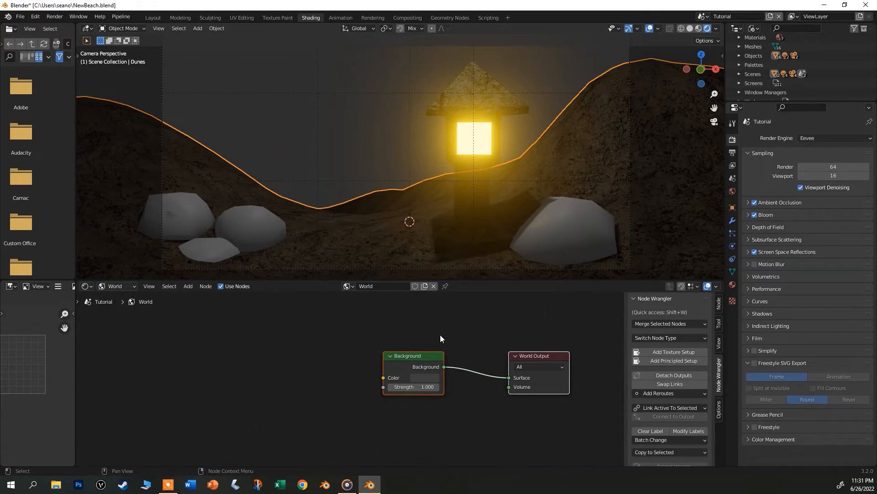
left_click(421, 354)
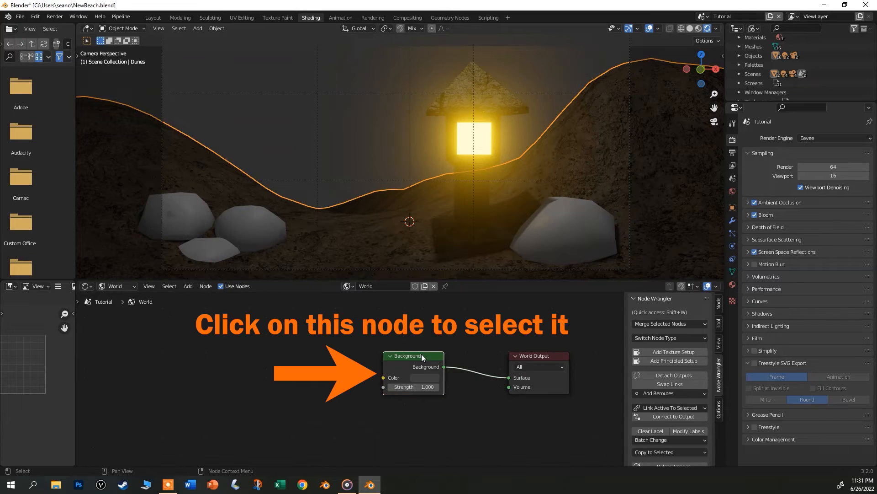
left_click(689, 351)
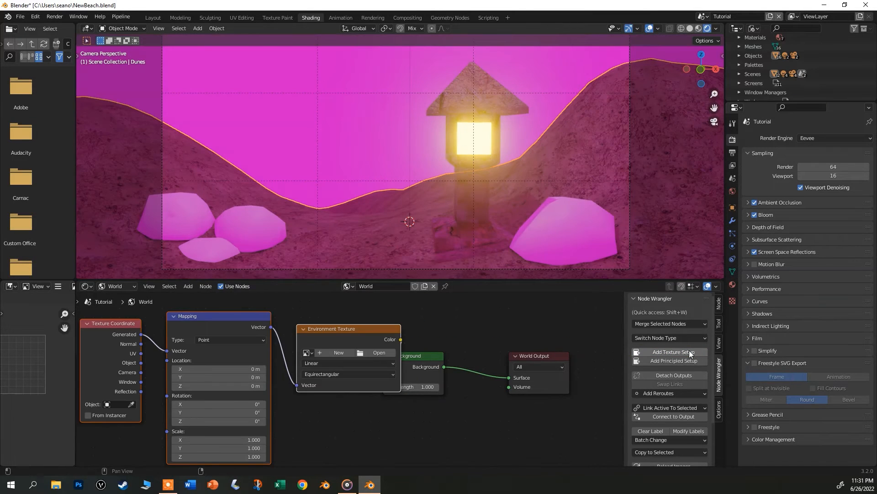
left_click_drag(352, 329, 310, 329)
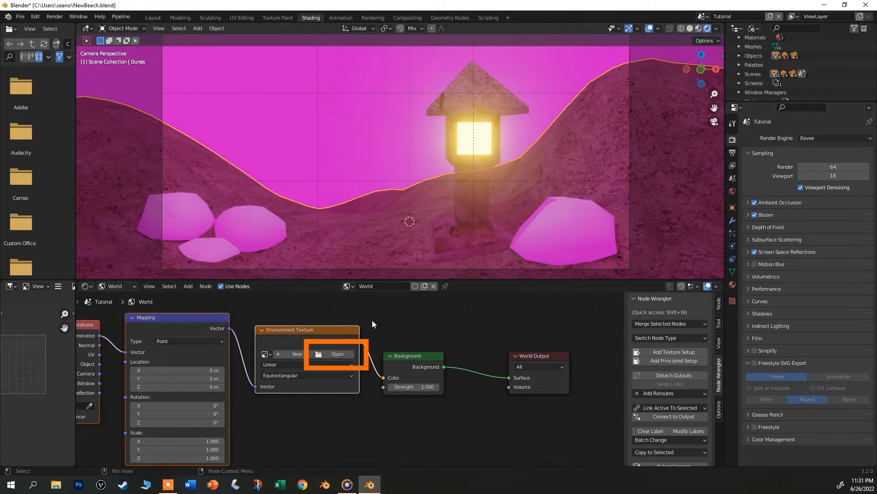
Load umhlanga_sunrise_4k.exr from the desktop into the world's Environment Texture node.
left_click(338, 354)
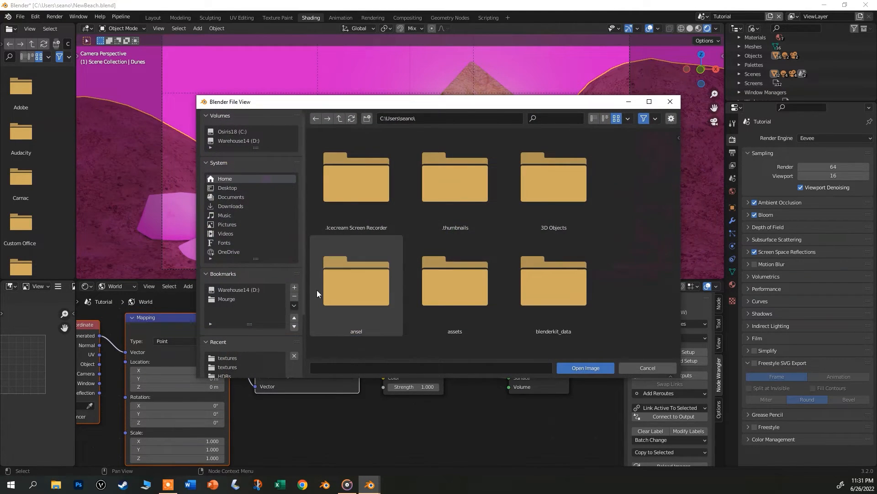
left_click(226, 190)
scroll(411, 226, "down", 3)
left_click(458, 301)
left_click(566, 368)
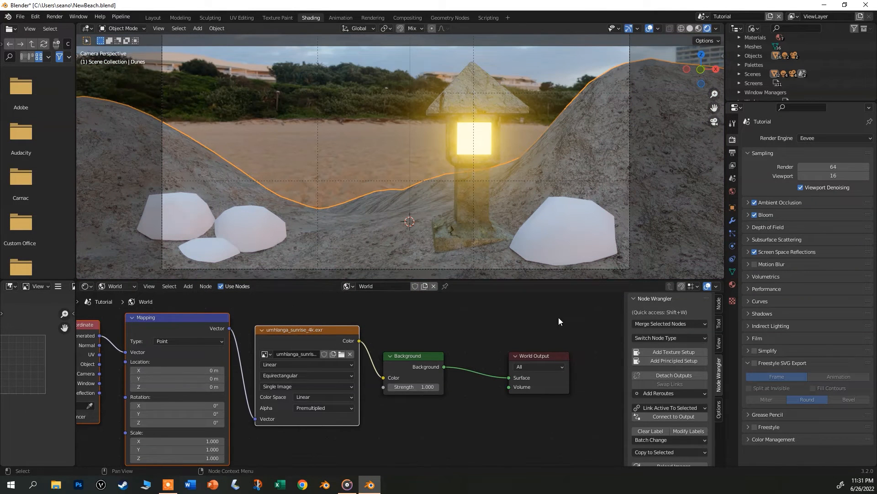
Rotate the world environment image by setting the Mapping node's Z rotation to -137°, placing the sunrise between the dunes.
scroll(414, 154, "down", 2)
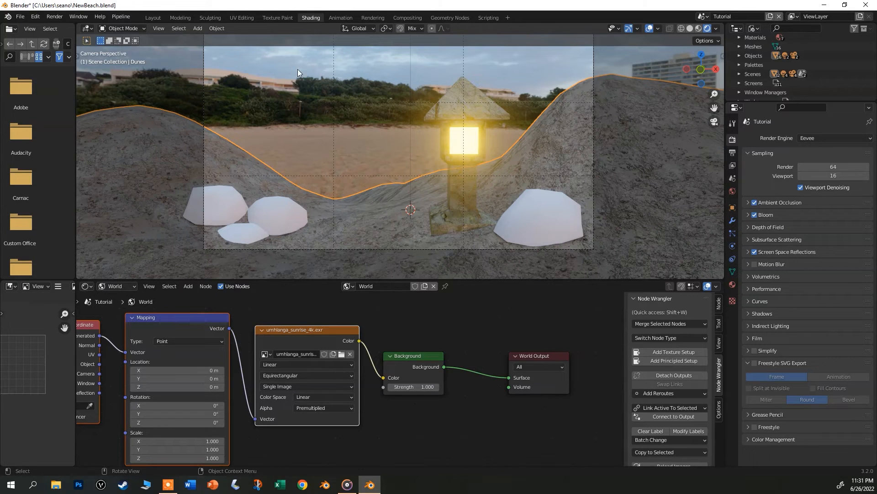
middle_click_drag(261, 303, 480, 297)
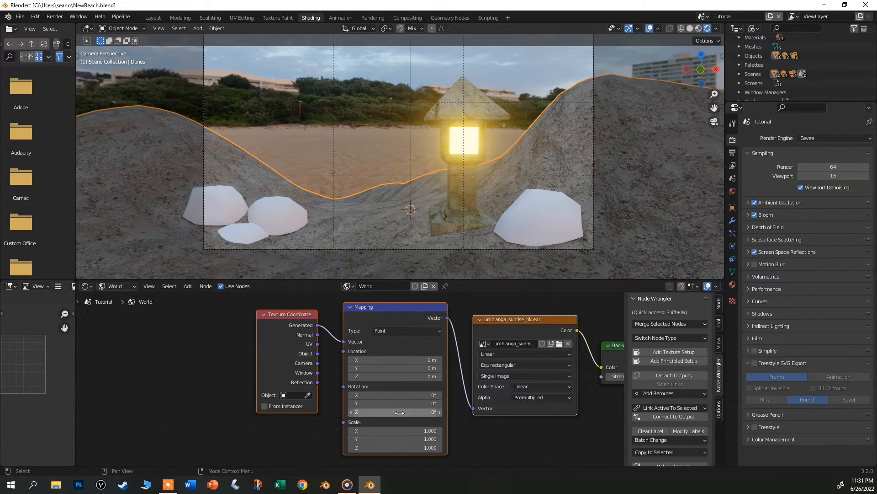
left_click_drag(382, 410, 405, 409)
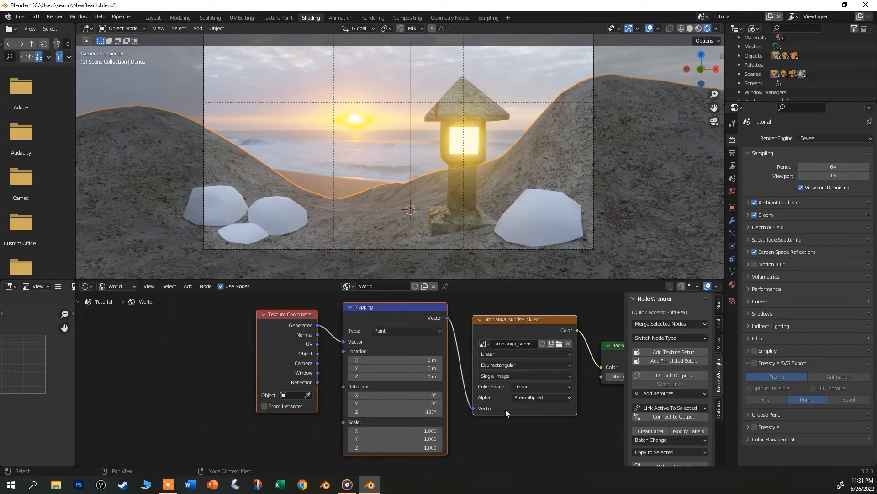
Return the shader editor to object materials and show the Layout workspace's viewport in Rendered shading.
left_click(132, 286)
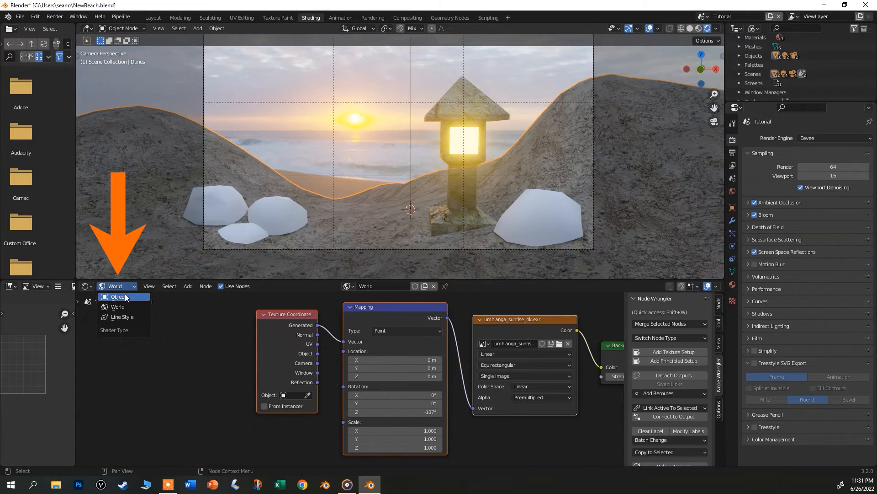
left_click(125, 294)
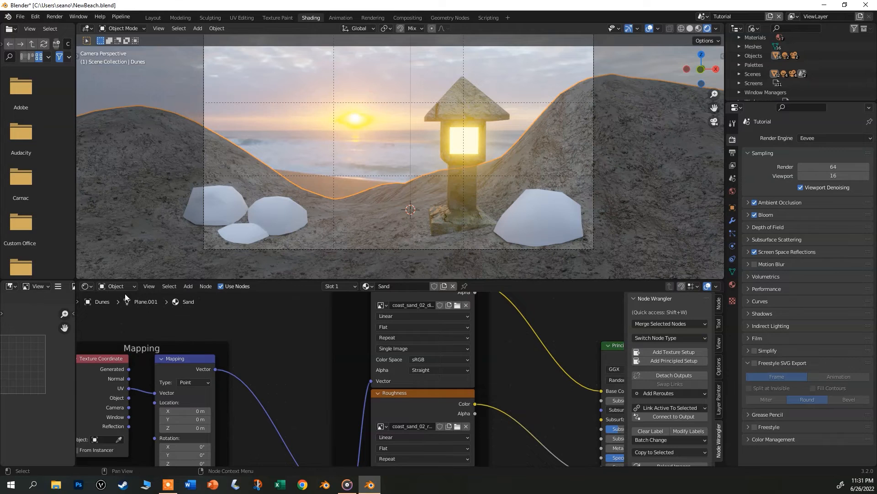
left_click(153, 18)
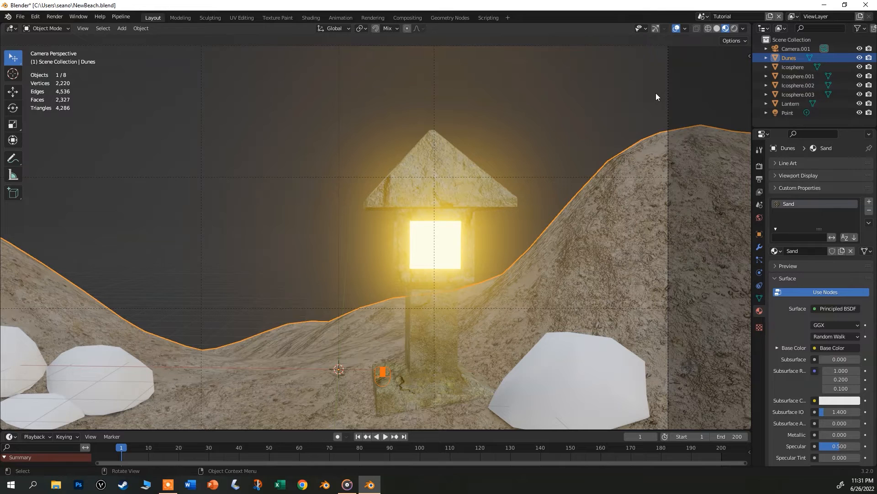
key("z")
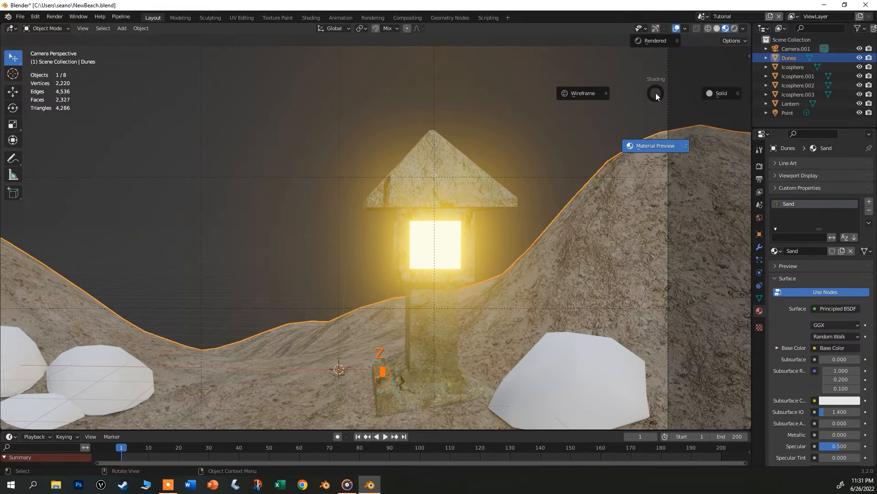
left_click(659, 42)
Assign the existing Stone material to the large rock beside the lantern.
left_click(568, 364)
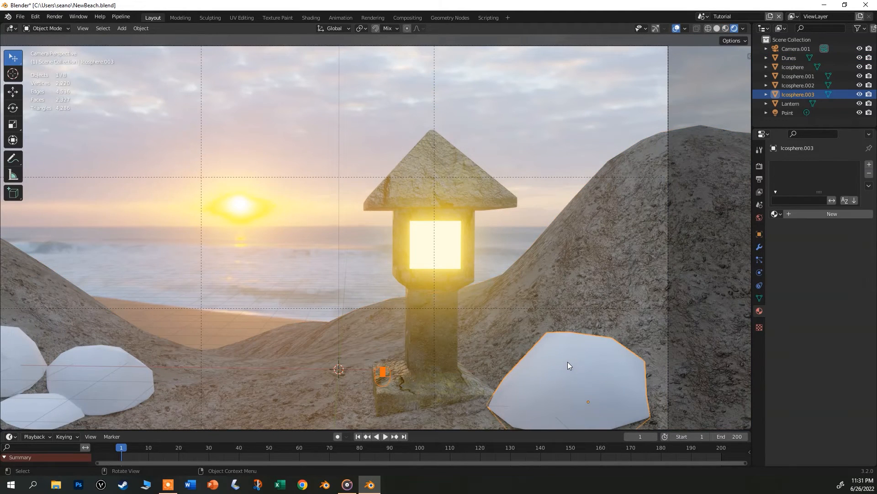
left_click(777, 214)
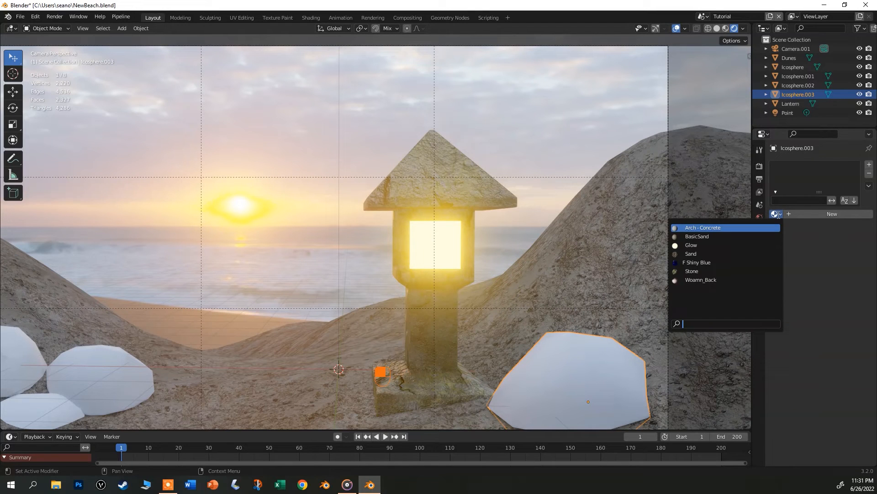
left_click(692, 271)
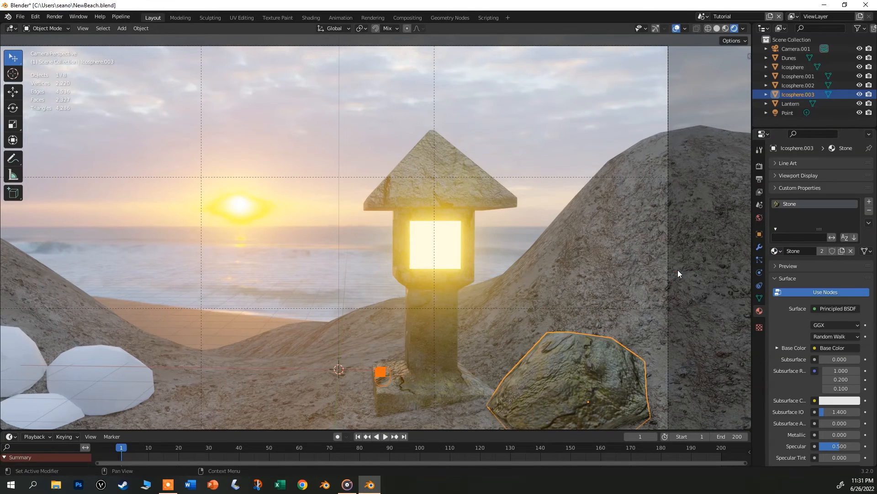
Link the large rock's Stone material to the three white rocks in the group on the other side of the scene, and deselect everything.
scroll(578, 319, "down", 4)
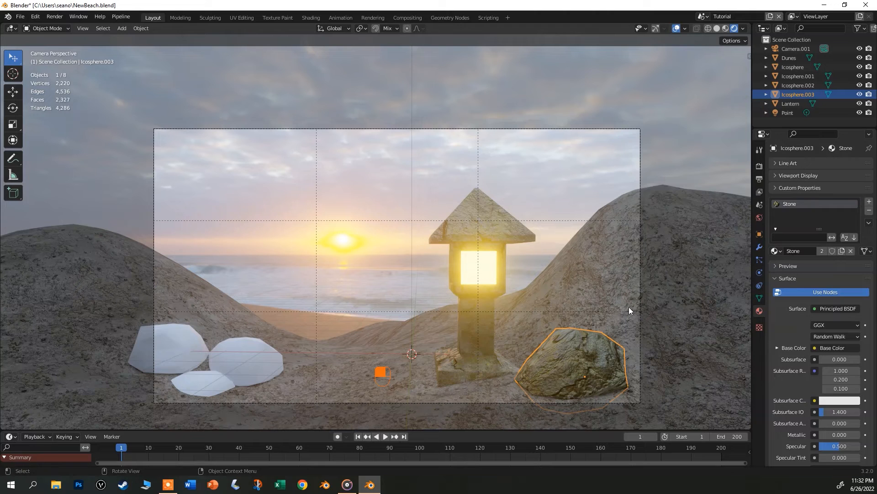
left_click(261, 354)
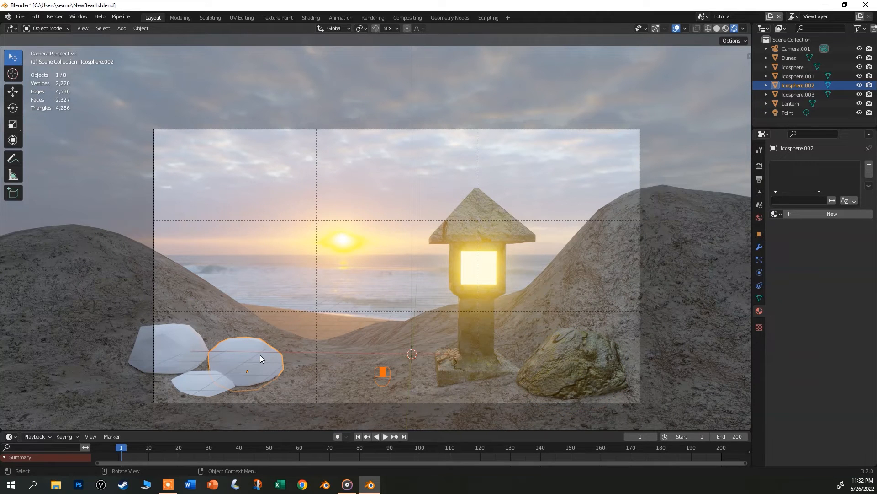
left_click(186, 335, "shift")
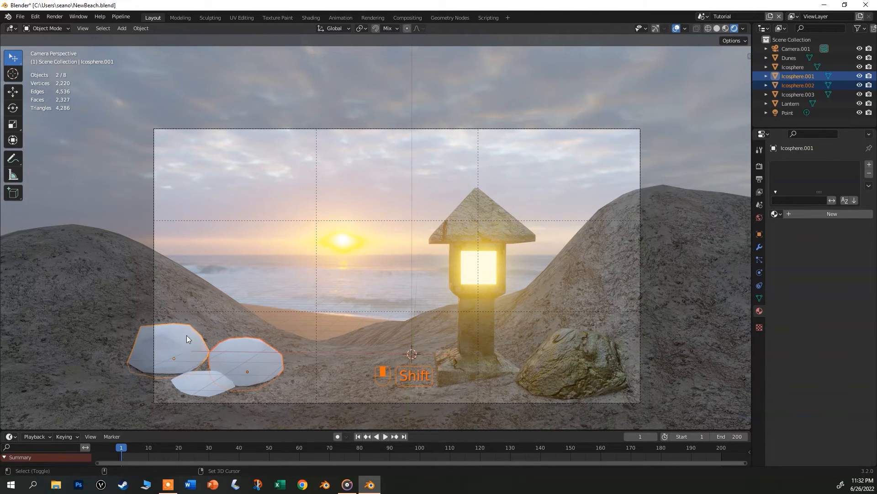
left_click(204, 377, "shift")
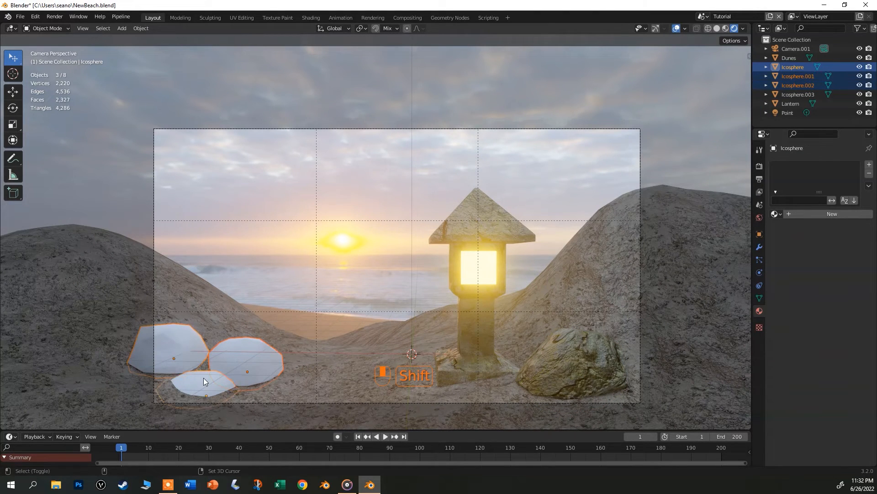
left_click(578, 349, "shift")
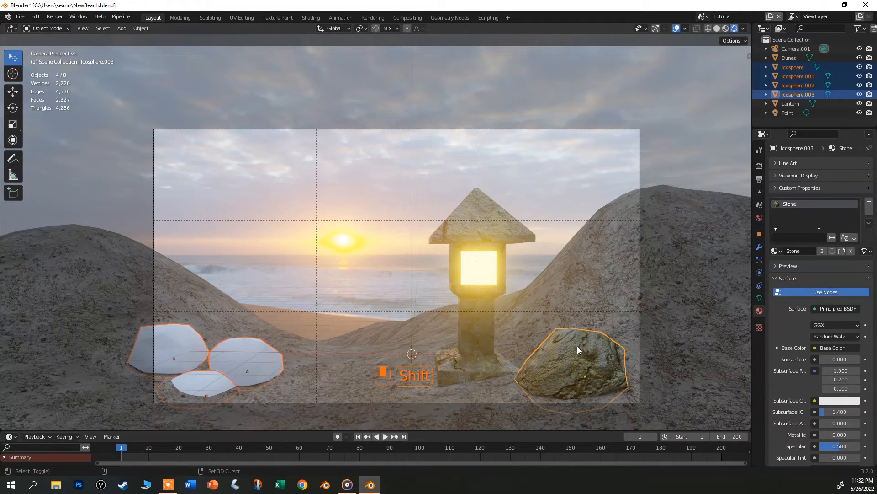
key("ctrl+l")
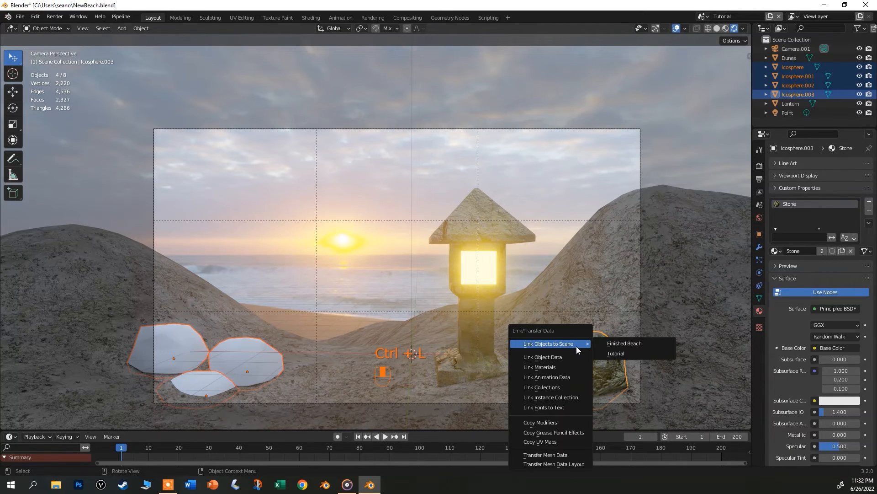
left_click(558, 367)
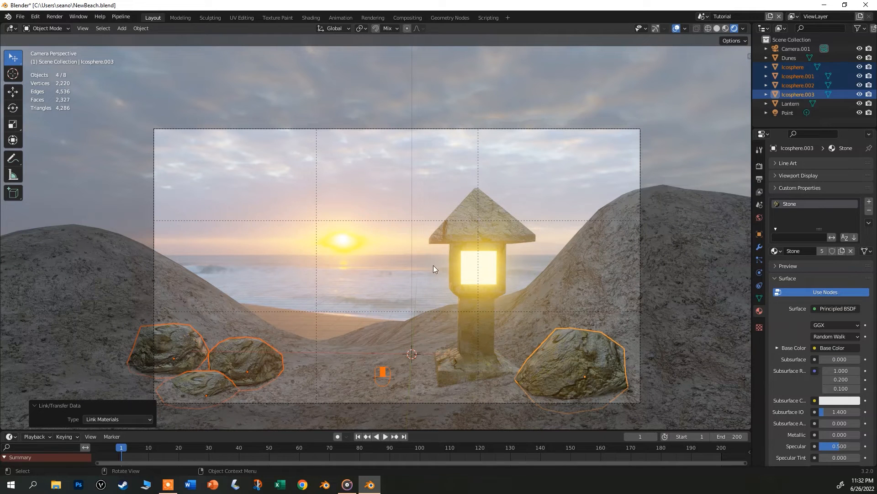
left_click(401, 258)
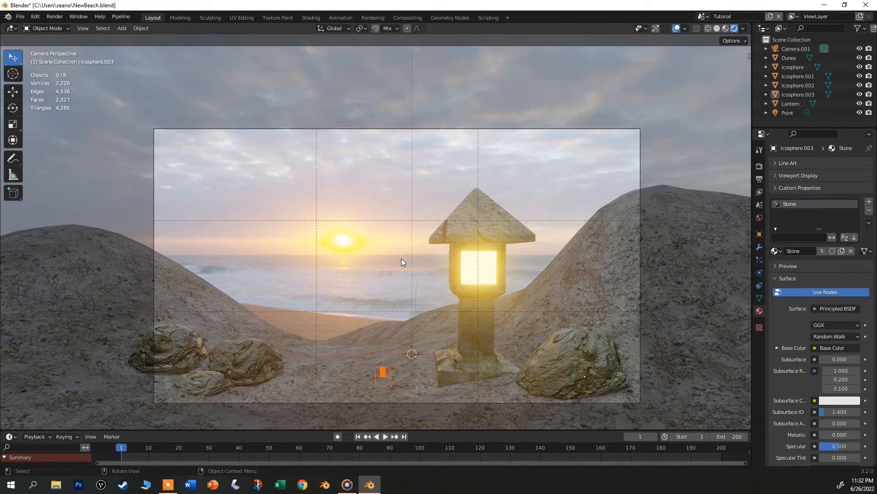
Make a linked duplicate of the rock nearest the scene's center, offset about 2.3 m along X, and scale it to about 0.64.
left_click(251, 361)
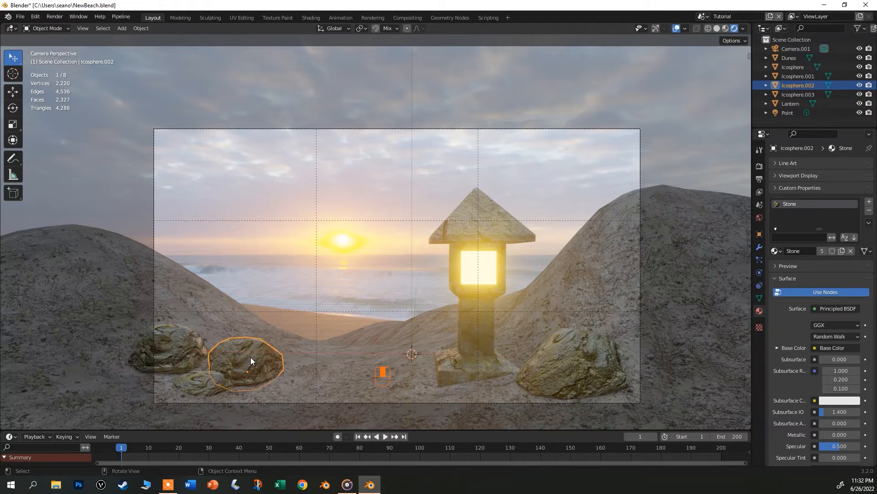
key("alt")
key("alt+d")
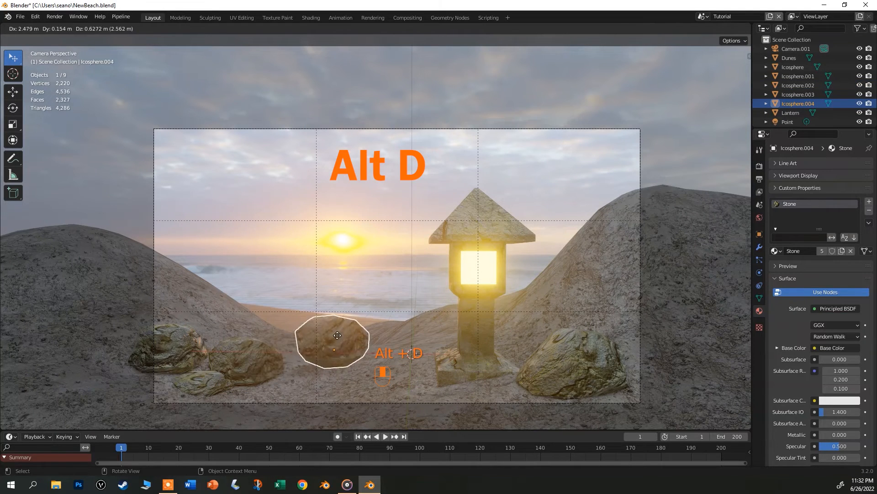
left_click(325, 366)
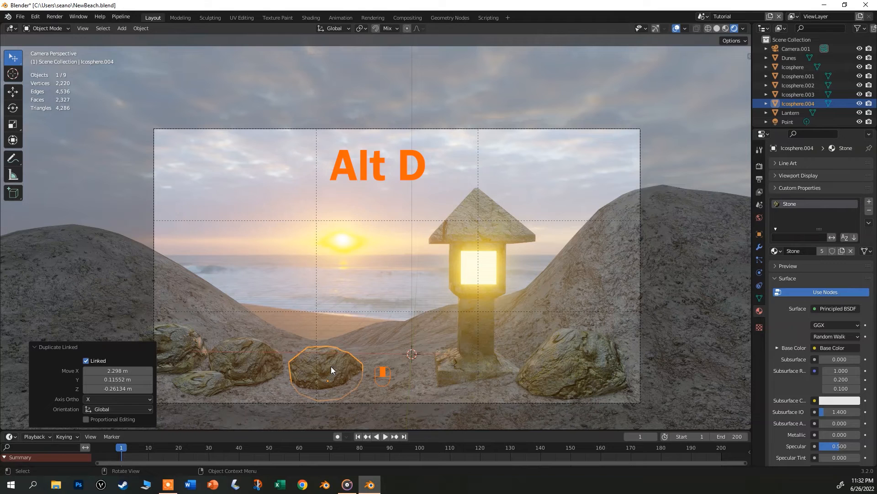
key("s")
left_click(372, 360)
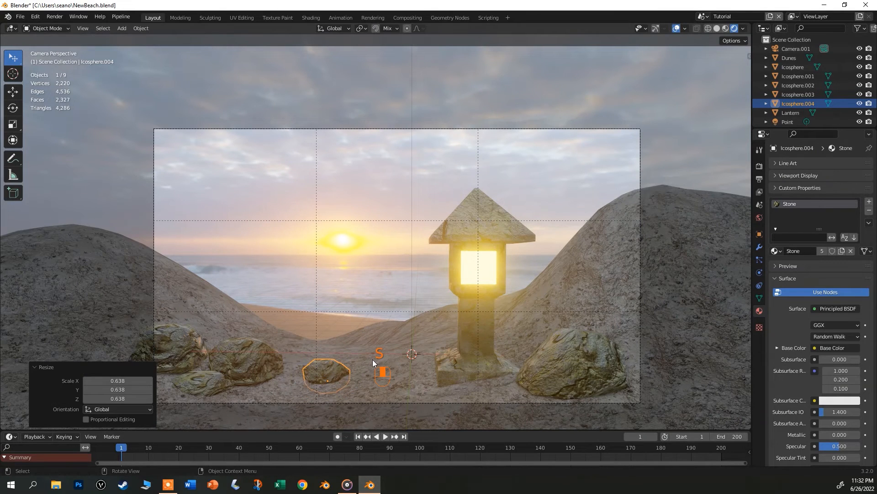
Rotate the small duplicated rock about 152° around Z and move it about 0.7 m along negative X, closer to the rock group.
key("r")
key("z")
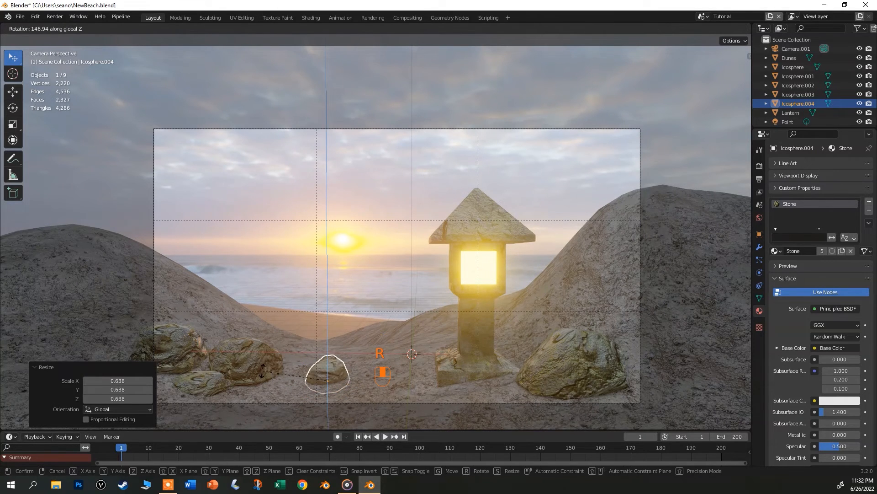
left_click(230, 373)
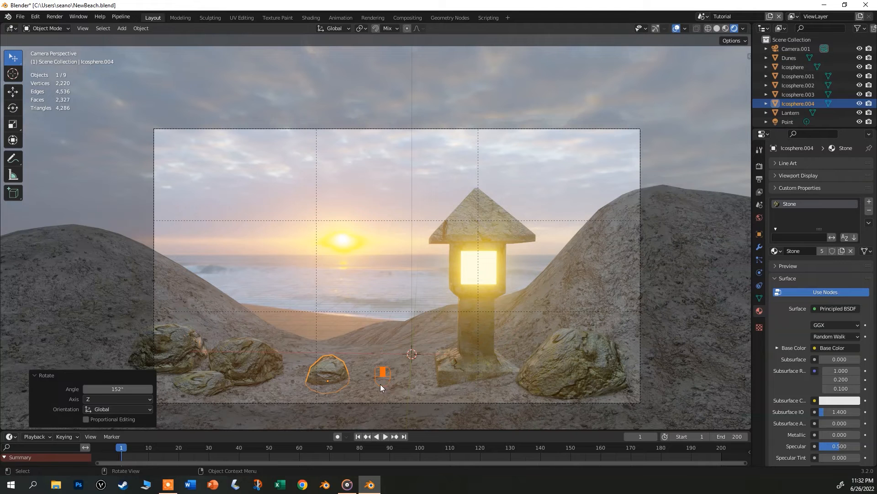
key("g")
left_click(342, 383)
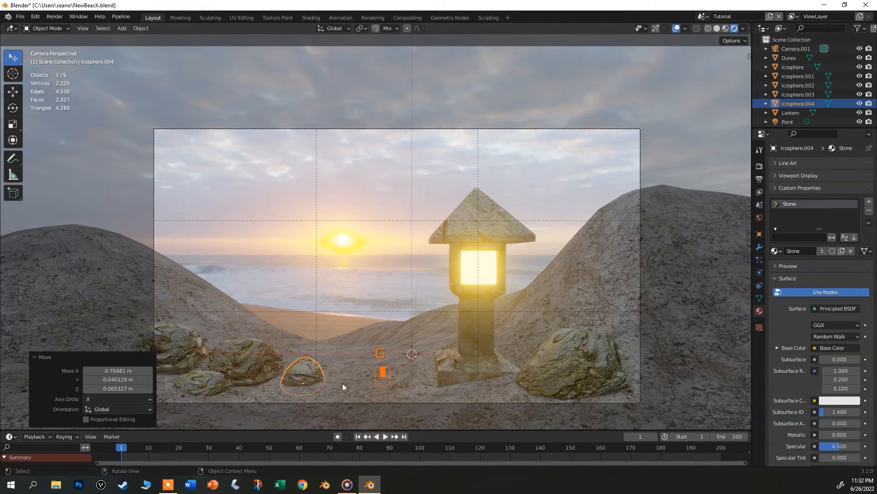
Move the rear outer rock of the group about 0.25 m along X and 0.33 m up, and place a linked duplicate about 12.4 m along X.
left_click(191, 346)
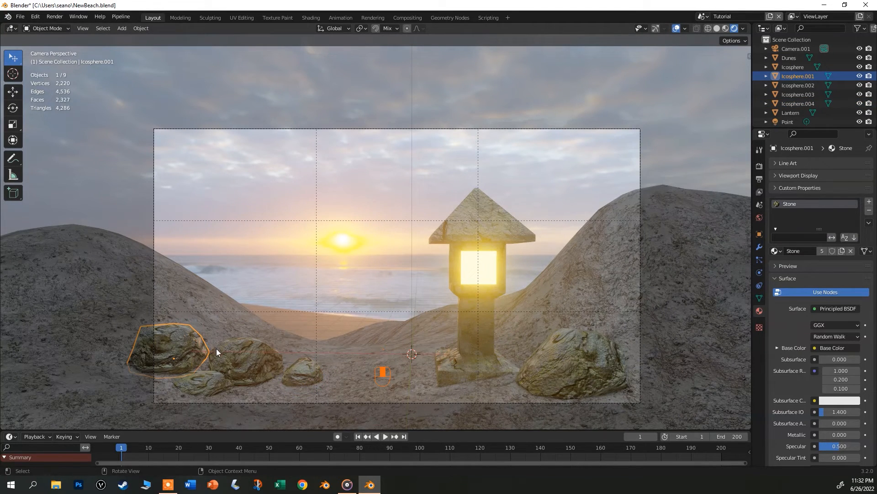
key("g")
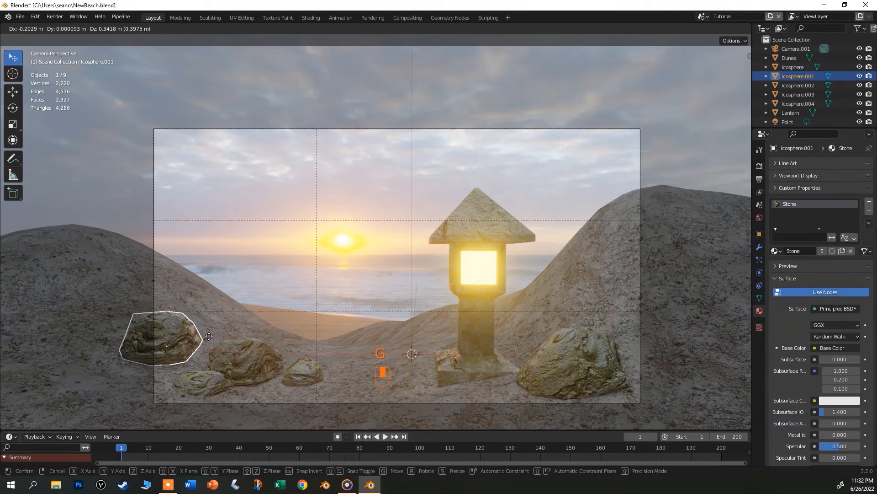
left_click(226, 337)
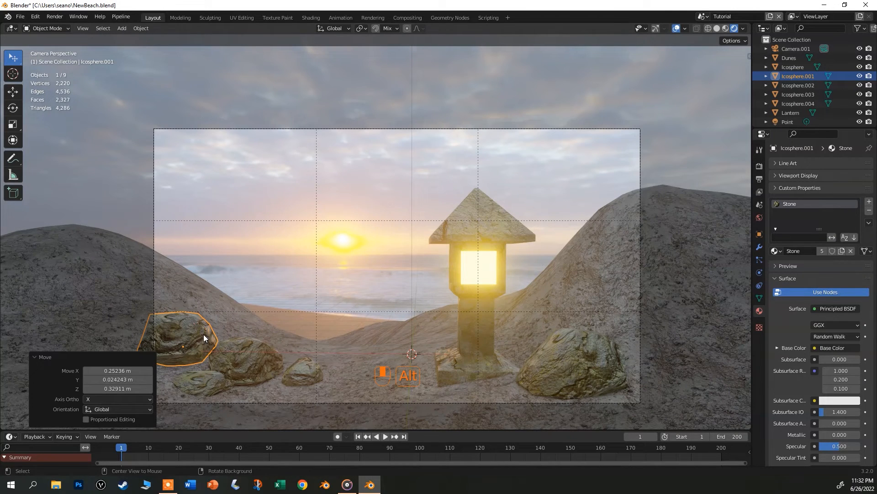
key("alt+d")
left_click(651, 326)
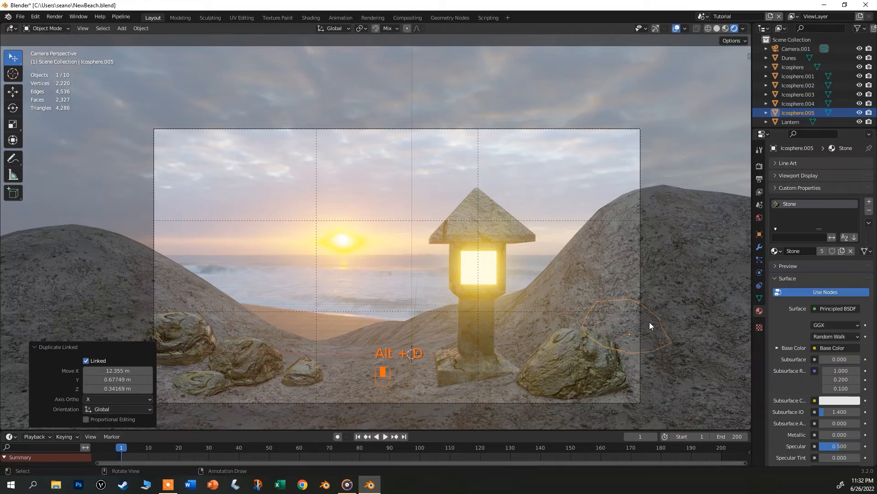
Place the duplicated rock above the large lantern-side rock, moving it about 1.25 m along negative X and 0.59 m up, then lowering it about 0.46 m.
key("KP_7")
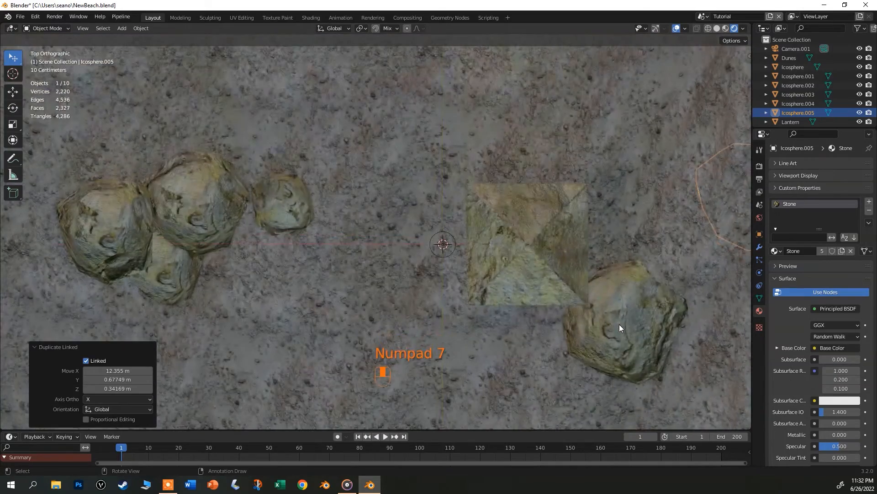
scroll(618, 325, "down", 8)
scroll(606, 303, "up", 4)
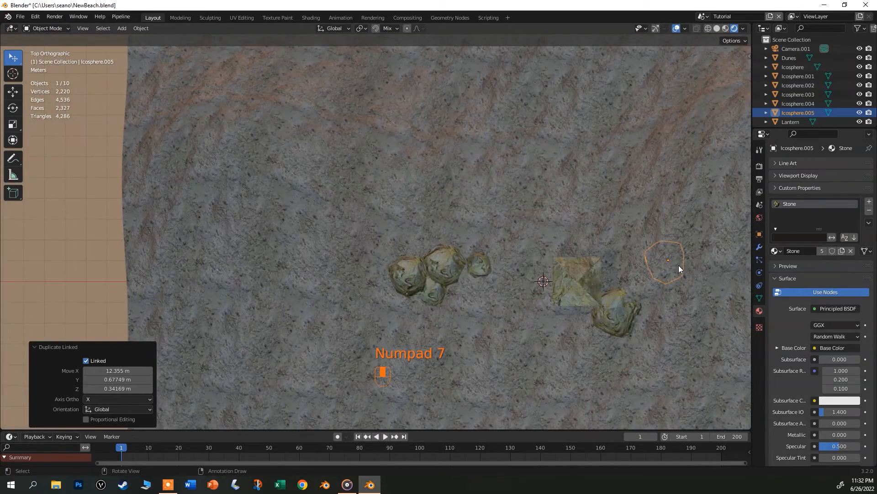
key("KP_2")
key("KP_1")
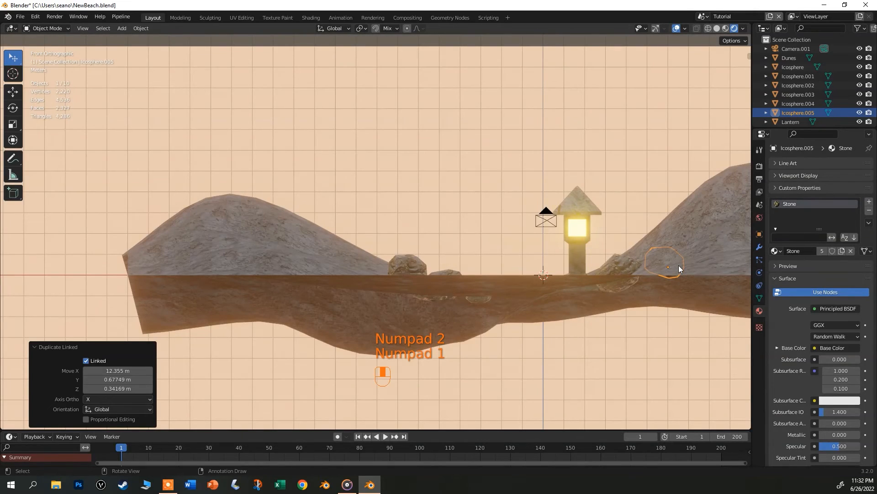
key("g")
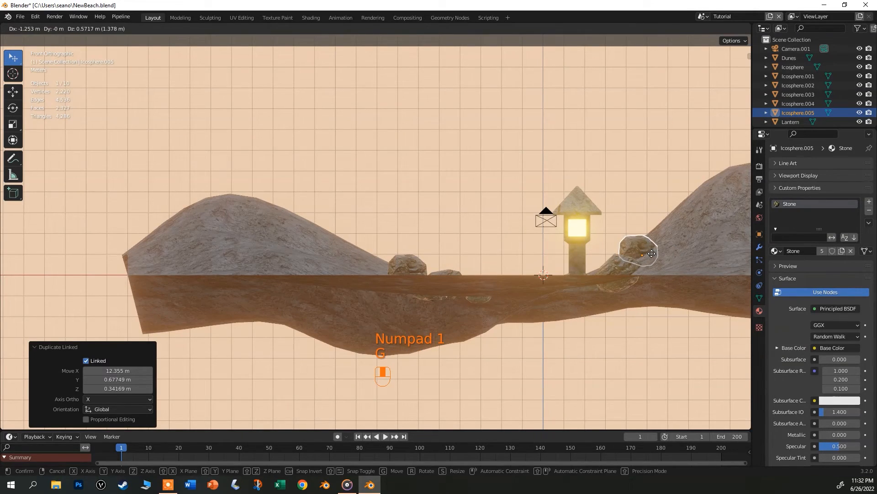
left_click(651, 253)
key("KP_0")
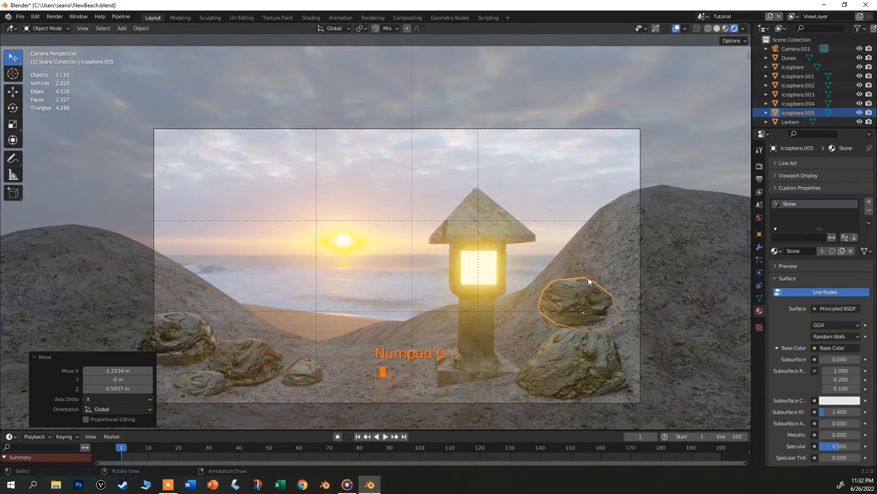
key("g")
left_click(574, 311)
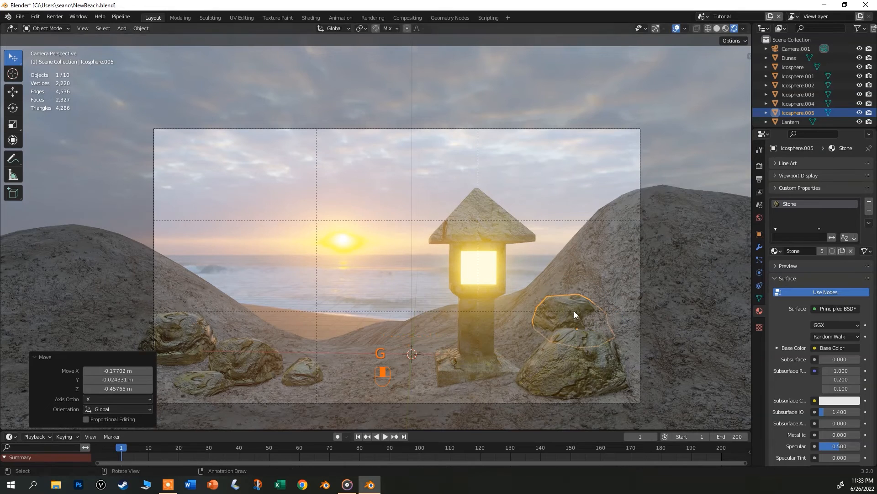
Rotate the duplicated rock above the large rock by about -30.6° in the view plane and also around global Z.
key("r")
left_click(604, 314)
key("r")
key("z")
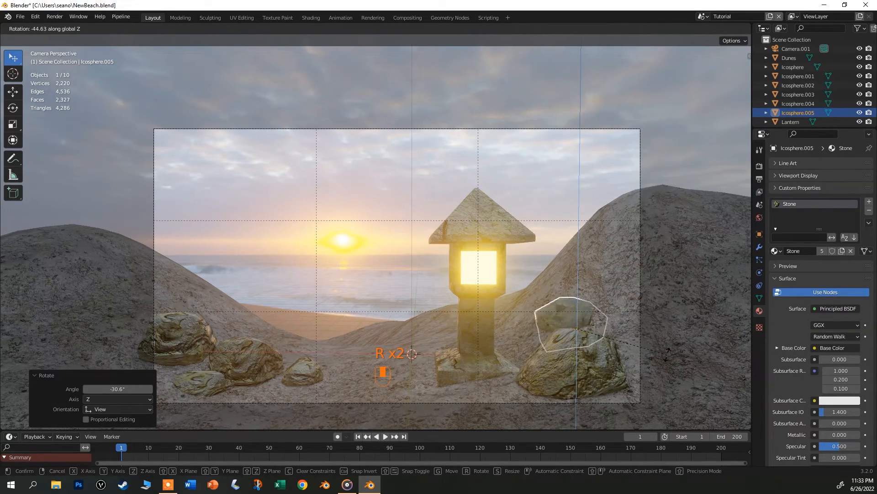
left_click(633, 328)
Move the low front rock about 0.44 m along negative X and 0.33 m up, and make a linked duplicate about 7.5 m along X.
left_click(206, 385)
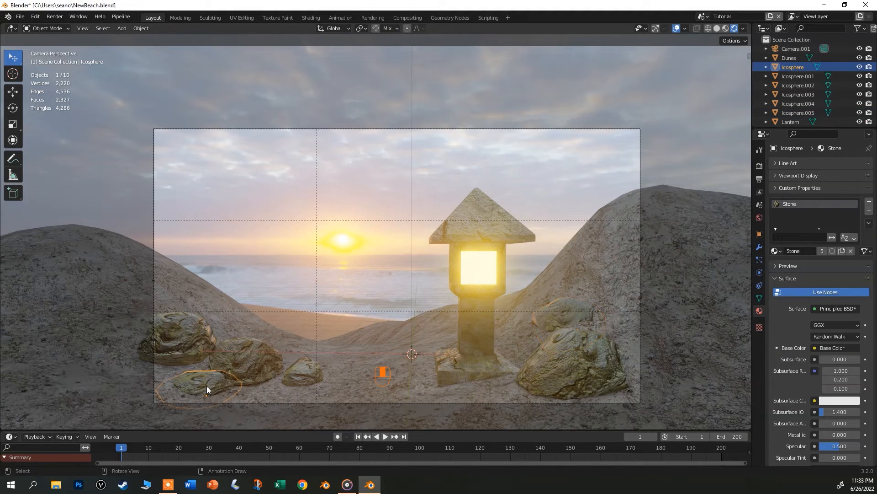
key("g")
left_click(190, 373)
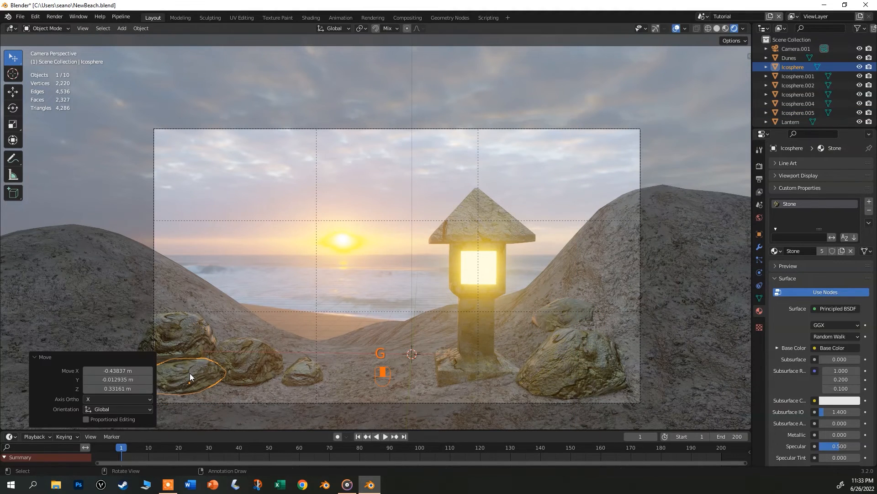
key("alt+d")
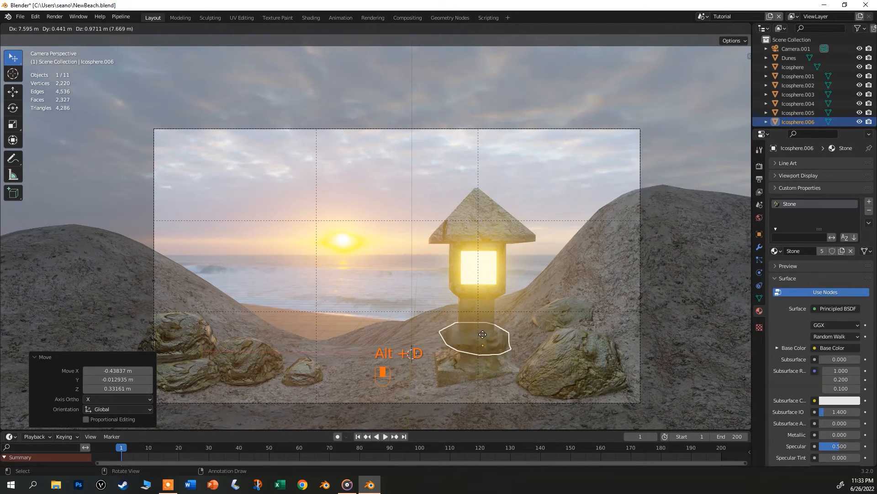
left_click(478, 338)
Move the flat duplicate beside the lantern base about 1.11 m along X and -0.39 m along Y, lower it 1.33 m, and raise it 1.03 m.
middle_click_drag(479, 341, 547, 352)
key("g")
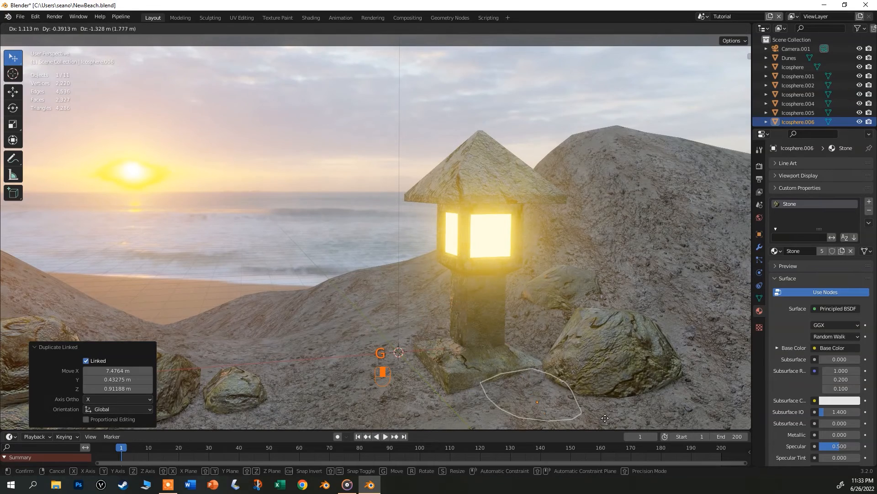
left_click(590, 412)
key("g")
key("z")
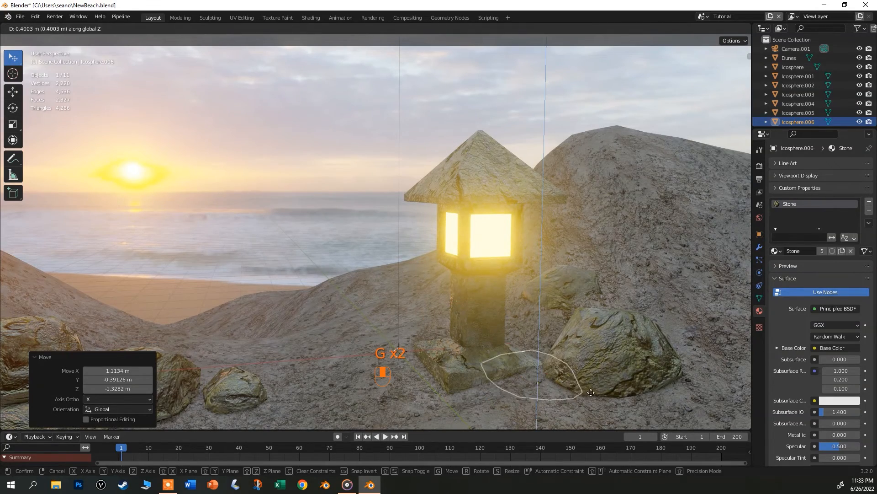
left_click(586, 364)
Shift the flat duplicate about 0.42 m along X against the large rock, and return to the camera view.
middle_click_drag(586, 364, 544, 358)
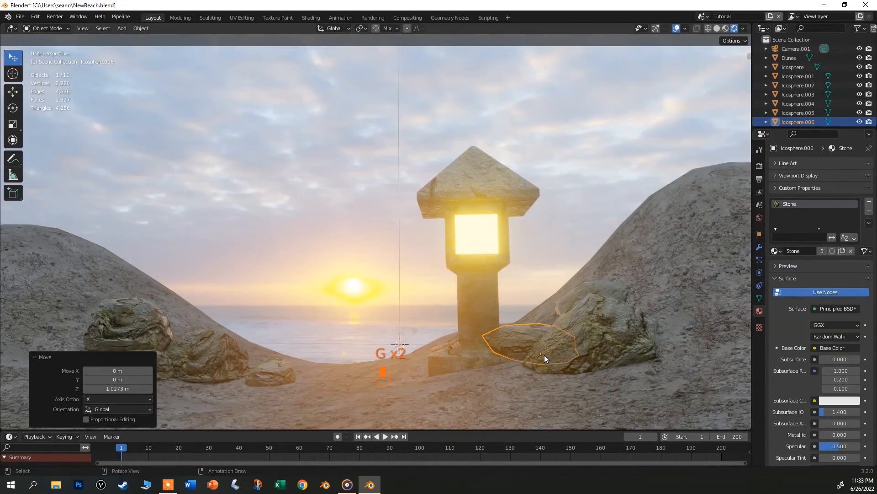
key("g")
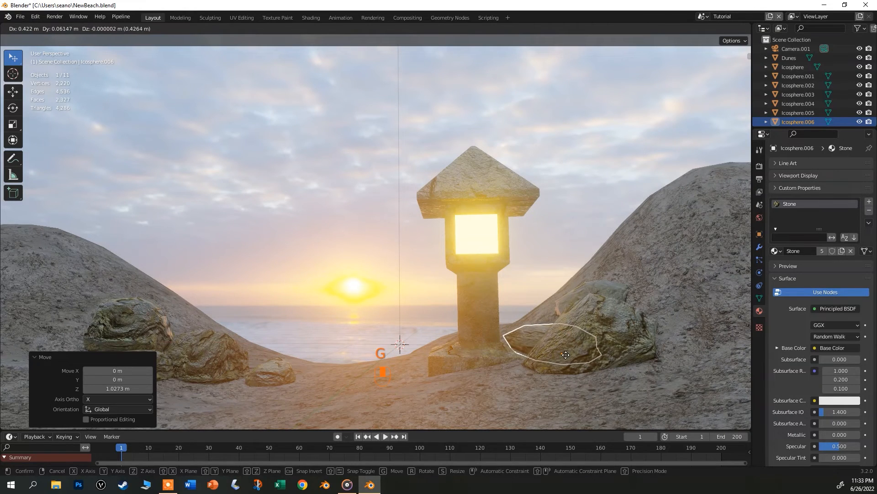
left_click(565, 354)
scroll(456, 366, "down", 2)
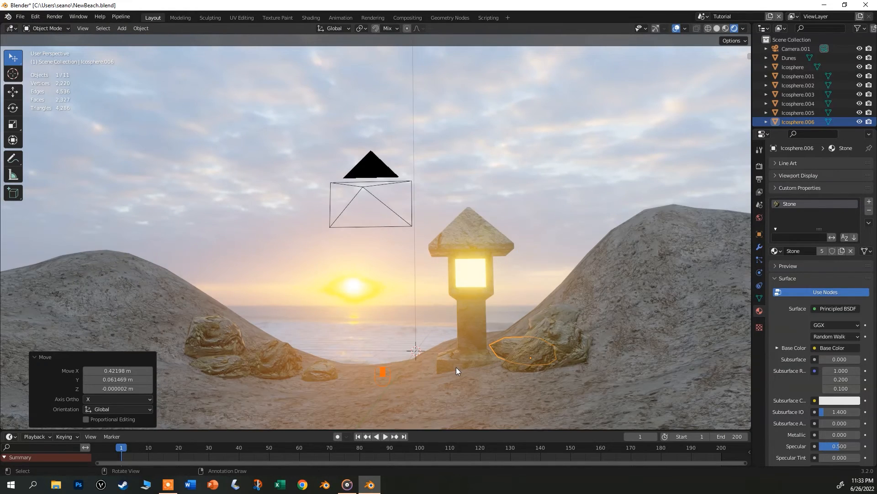
scroll(456, 367, "down", 2)
key("KP_0")
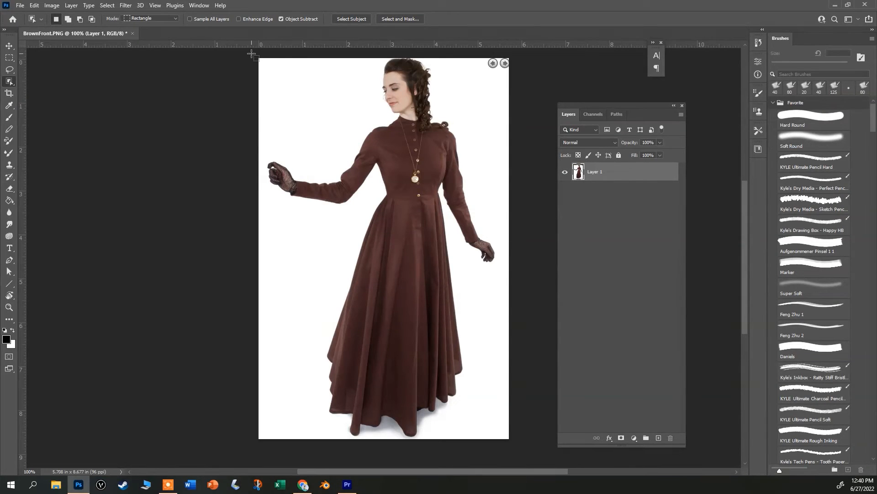
In Photoshop, isolate the woman in BrownFront.PNG on her own layer using Object Selection, and delete the layer holding the white background.
left_click_drag(251, 54, 518, 444)
key("Delete")
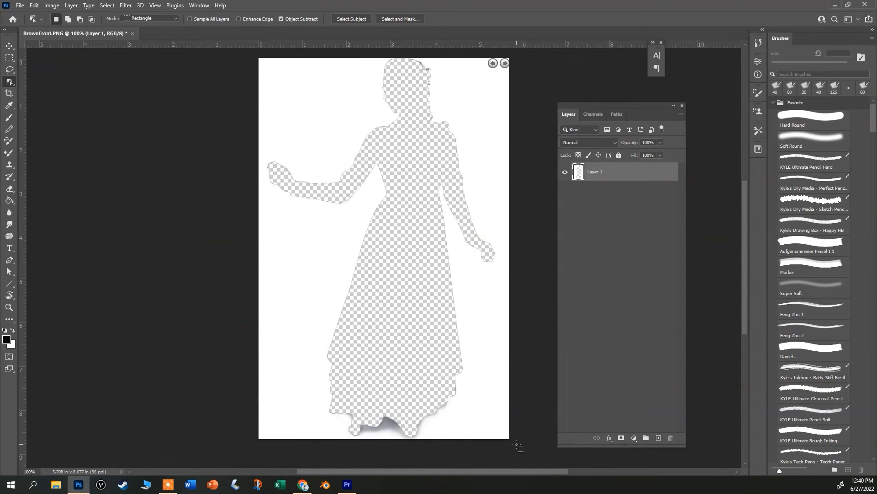
key("ctrl+v")
left_click_drag(617, 190, 675, 437)
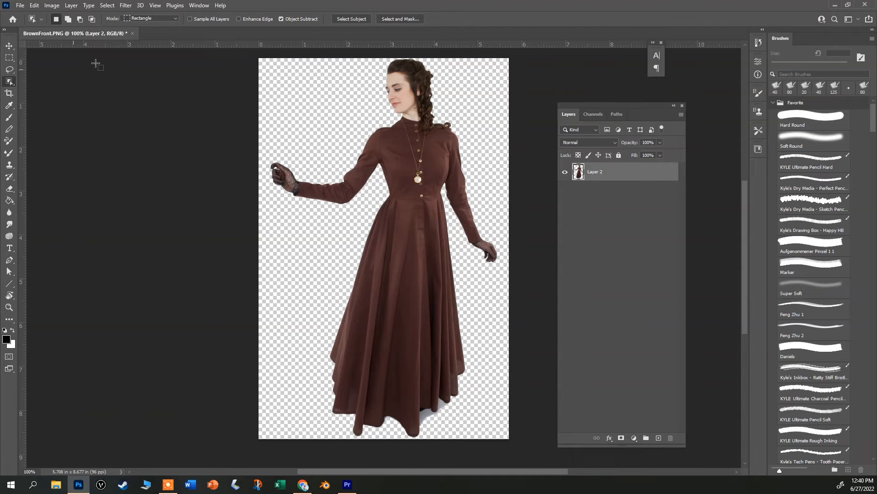
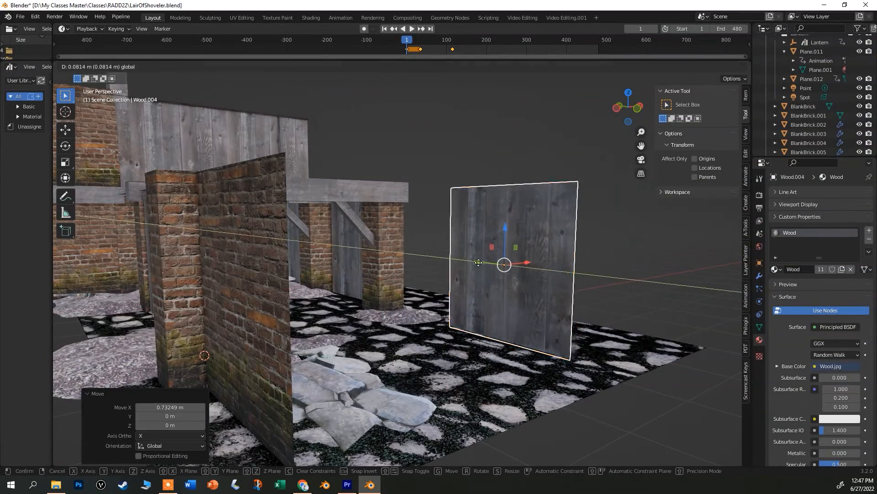
Switch to the LairOfShoveler Blender scene and move the freestanding wood plane along the global Y axis.
left_click(532, 304)
middle_click_drag(532, 304, 534, 324)
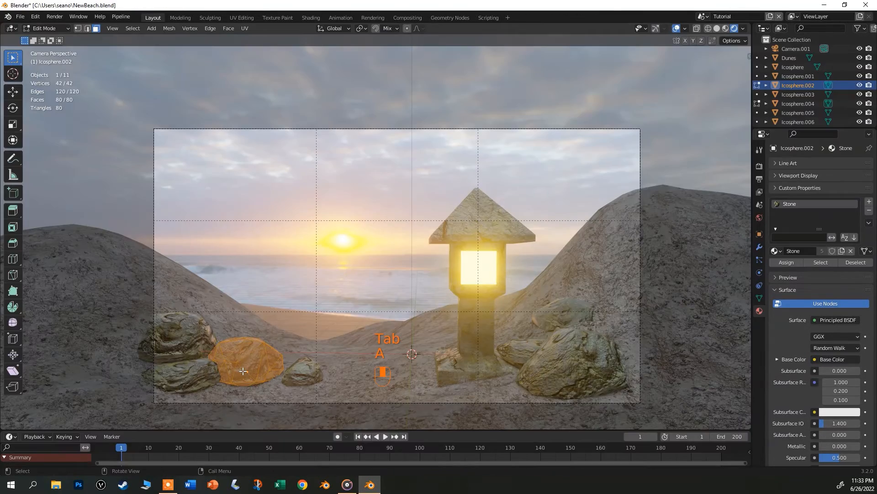
In the beach scene, unwrap all faces of the middle rock in the group with Smart UV Project at a 66° angle limit.
key("u")
left_click(226, 325)
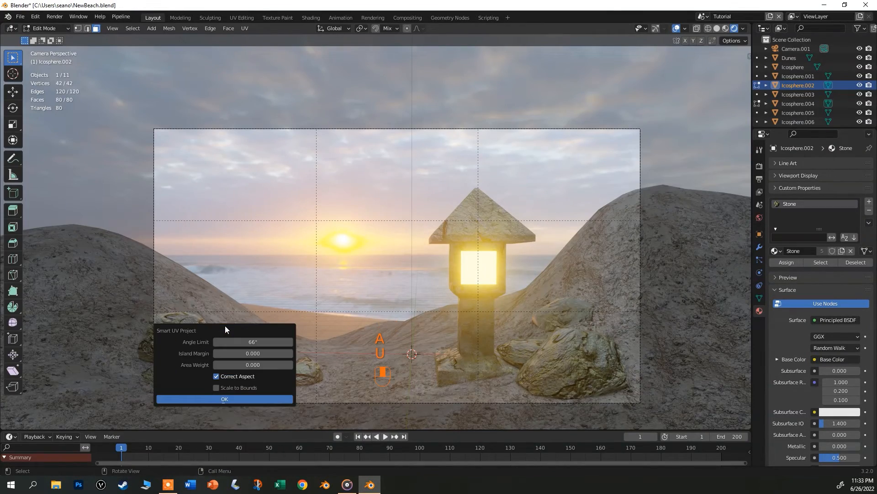
left_click(246, 398)
left_click(249, 397)
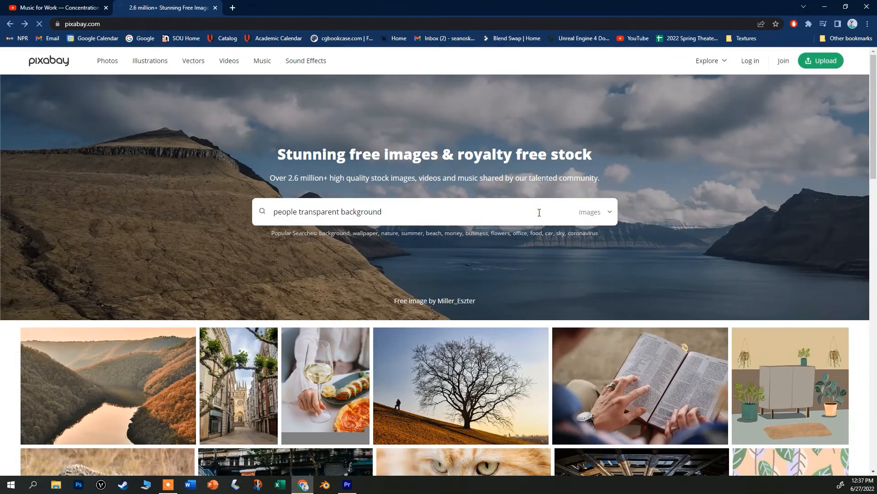
Switch to the browser and look through the Pixabay image results for "people transparent background".
scroll(528, 255, "down", 12)
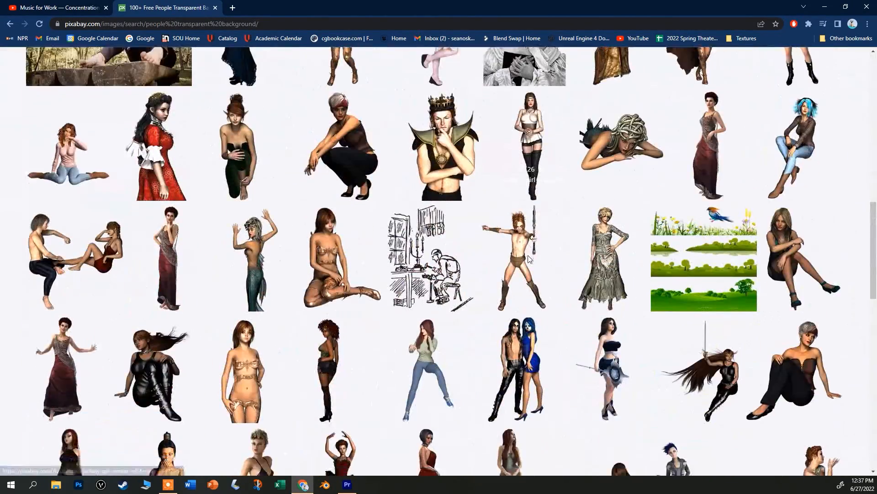
scroll(528, 257, "down", 15)
scroll(528, 260, "up", 3)
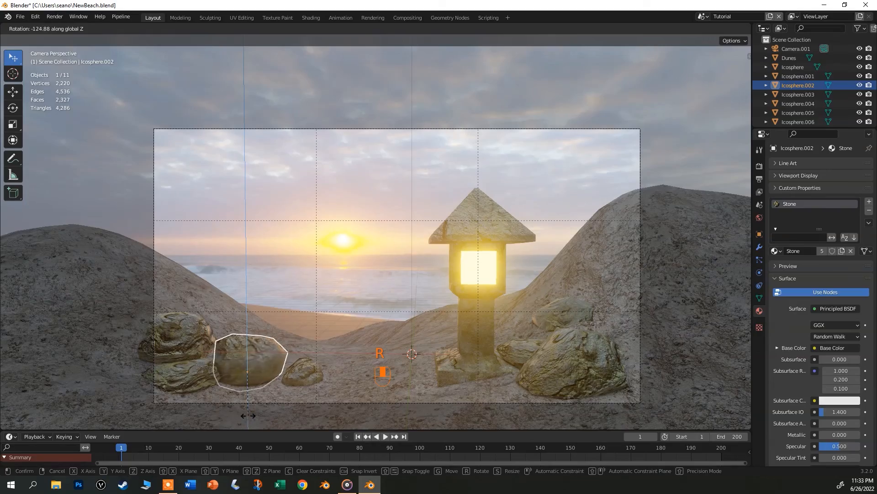
Back in the Blender beach scene, rotate the middle rock of the group about -125° around Z.
key("Return")
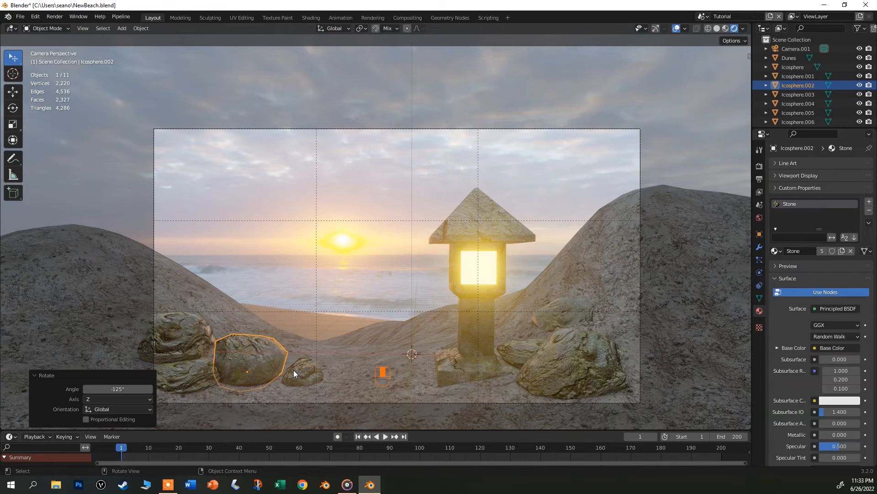
Open the add-ons preferences and search the add-ons for "image".
left_click(35, 17)
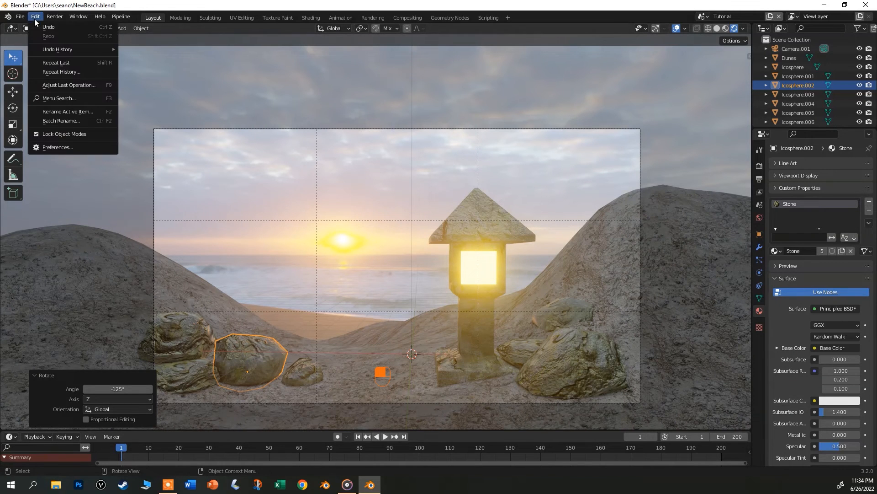
left_click(58, 151)
left_click(29, 115)
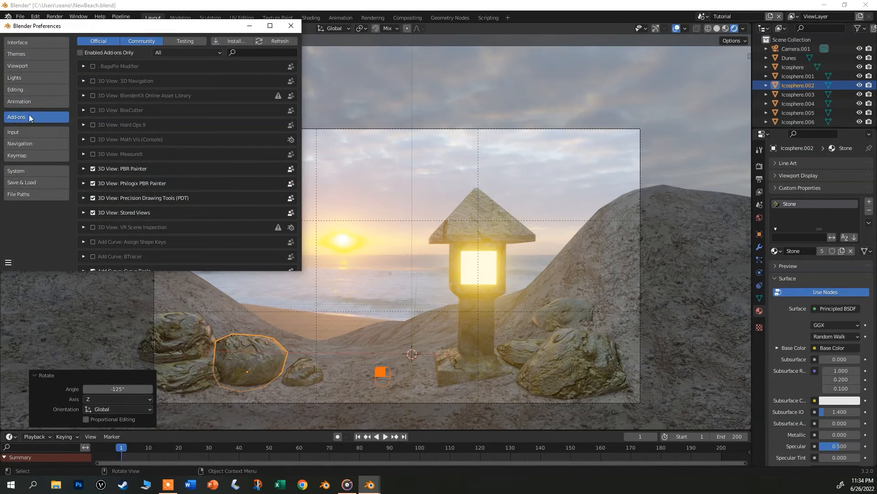
left_click(271, 49)
type("image")
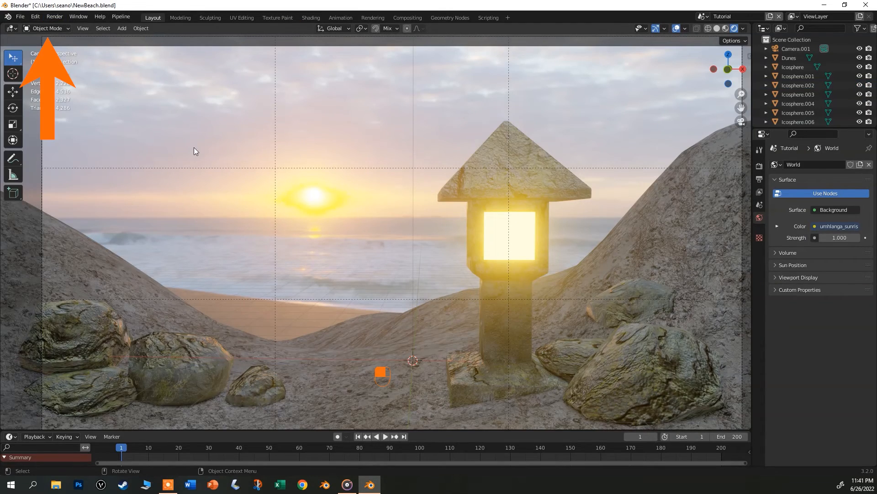
Import Woman_Back.png from the Desktop folder with Images as Planes, keeping the Principled material and alpha settings.
key("shift+a")
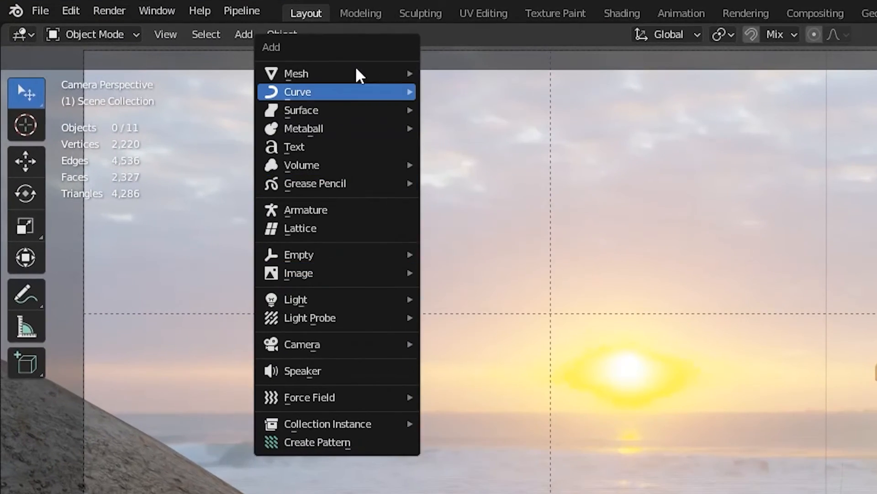
mouse_move(355, 276)
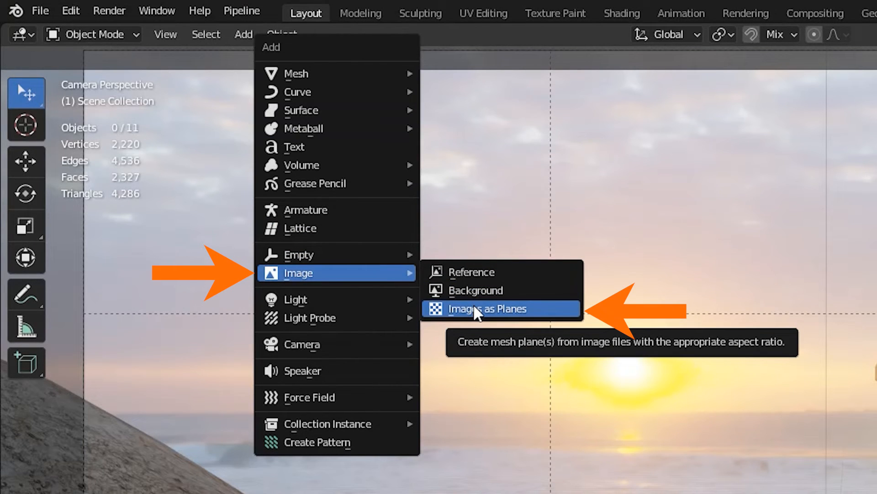
left_click(474, 307)
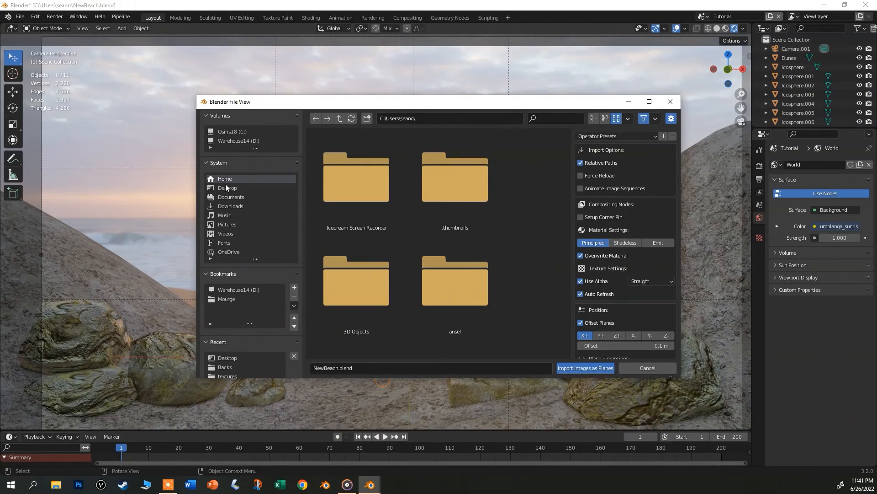
left_click(370, 292)
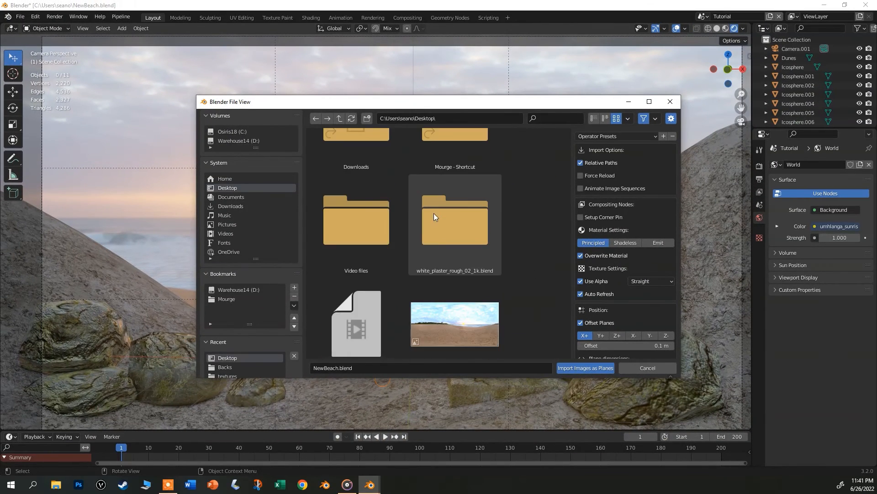
left_click(392, 270)
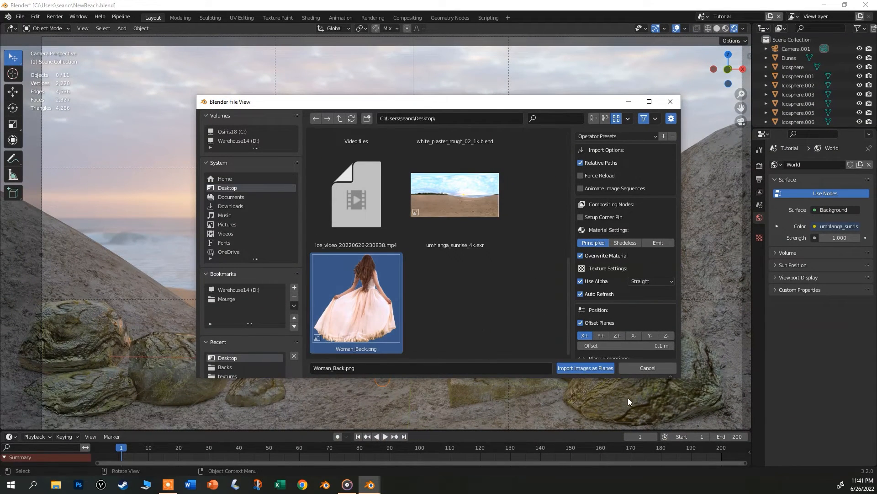
left_click(601, 368)
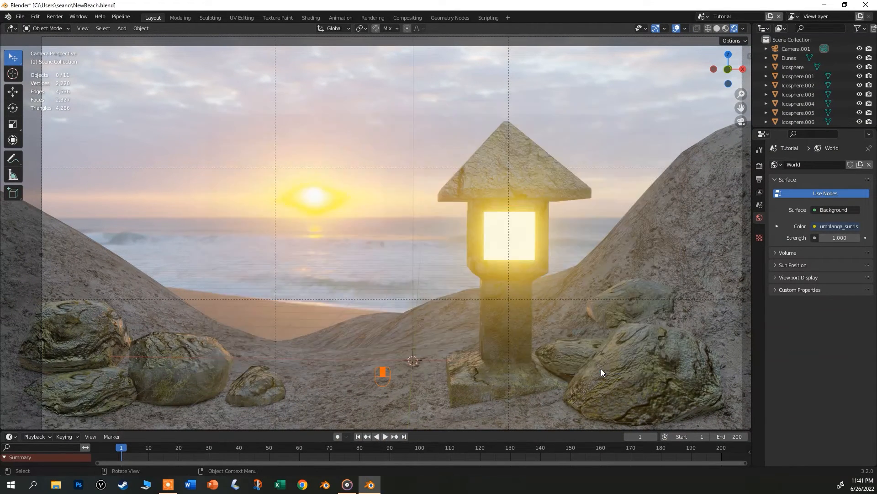
Move the woman plane about 0.96 m along Z, about -1.91 m along X and about -0.41 m along Y.
left_click_drag(412, 316, 416, 264)
left_click_drag(452, 310, 325, 292)
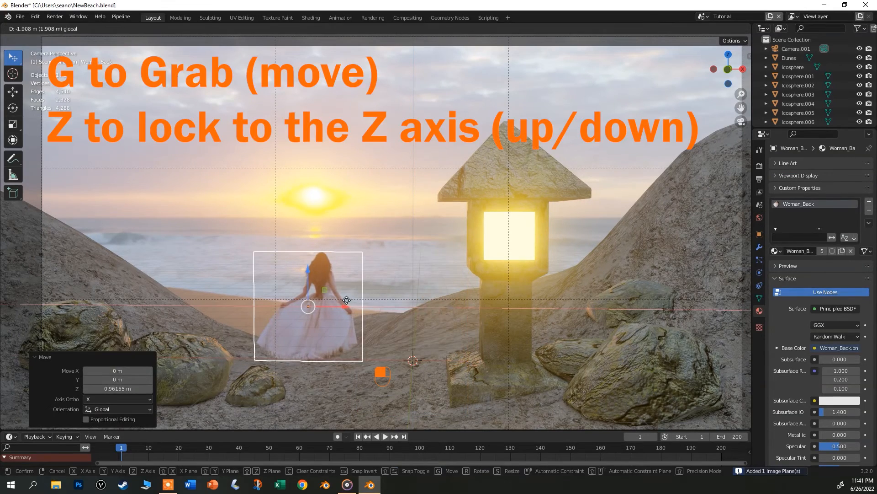
mouse_move(325, 293)
middle_mouse_down()
mouse_move(356, 308)
mouse_move(315, 295)
middle_mouse_up()
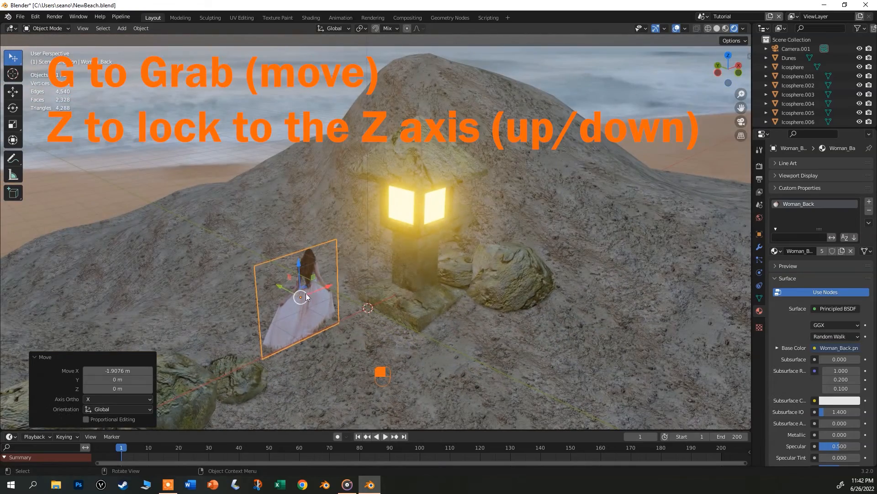
left_click_drag(286, 288, 313, 307)
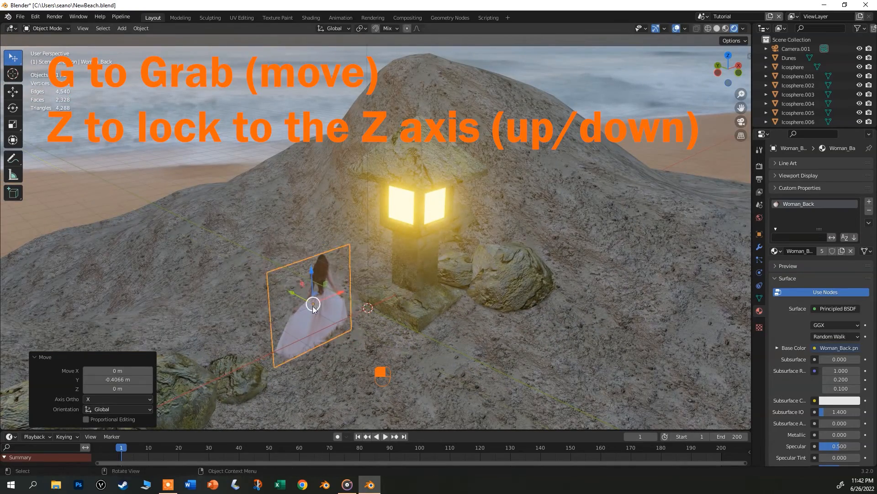
Move the woman plane back along Y towards the sea, about -1.83 m along X and about -0.56 m along Z.
middle_click_drag(313, 307, 288, 299)
left_click_drag(287, 299, 221, 265)
left_click_drag(283, 257, 209, 266)
middle_click_drag(209, 266, 218, 247)
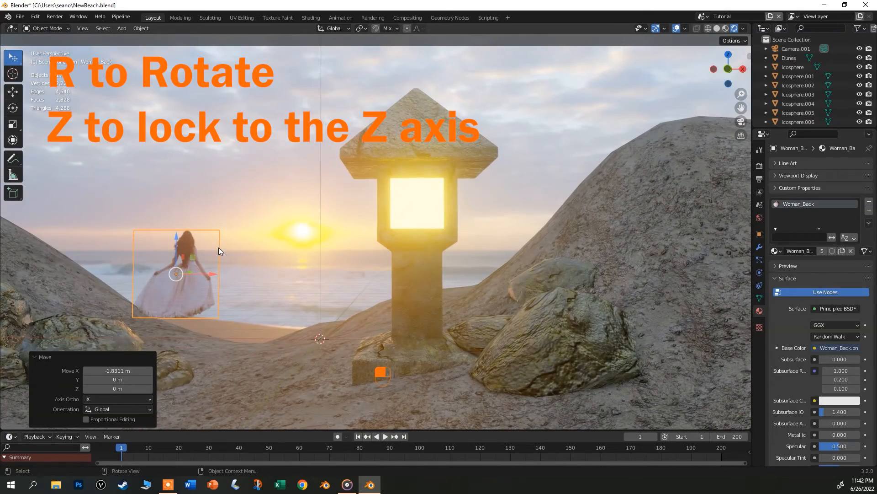
left_click_drag(185, 242, 183, 266)
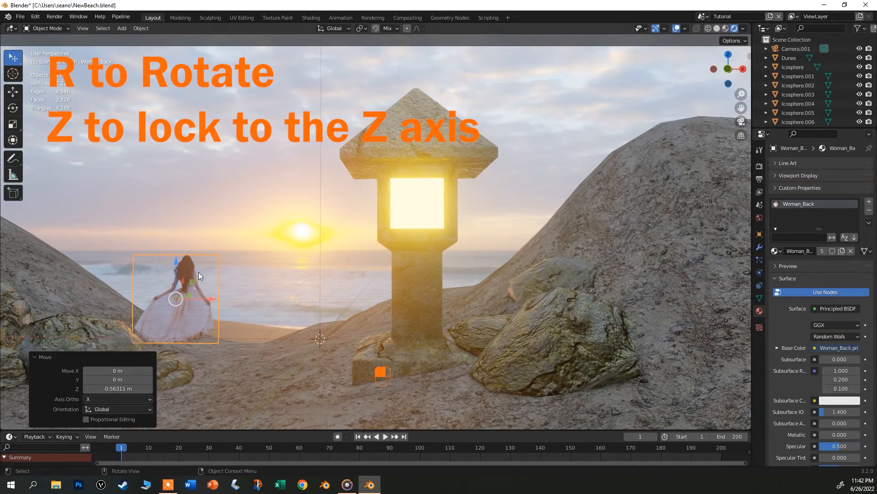
middle_click_drag(199, 272, 200, 272)
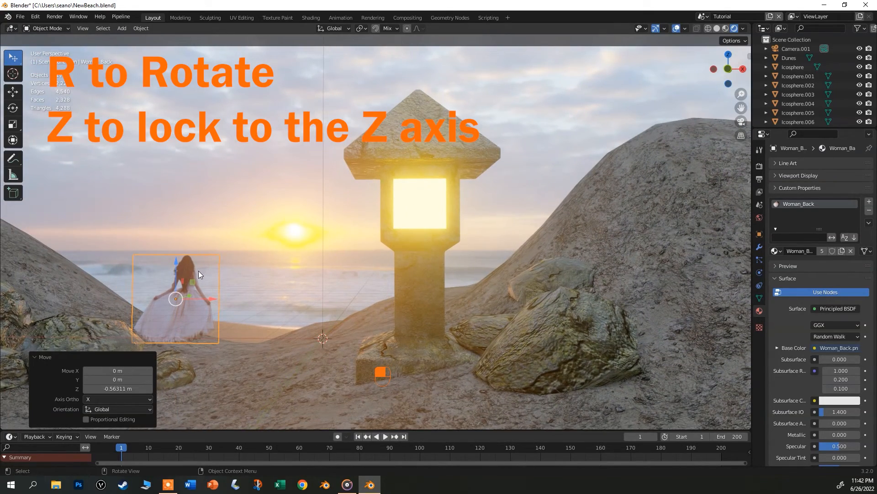
In camera view, rotate the woman plane about 8.7° around Z and scale it up to about 1.45 times.
key("KP_0")
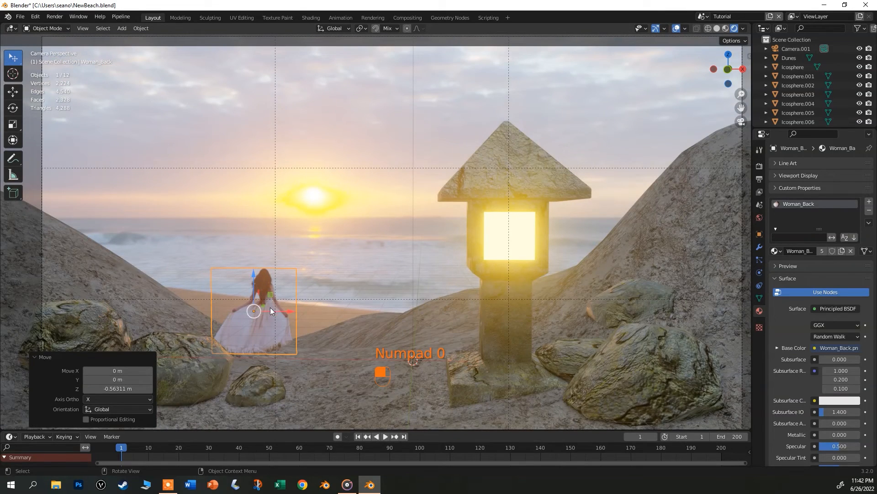
key("r")
key("z")
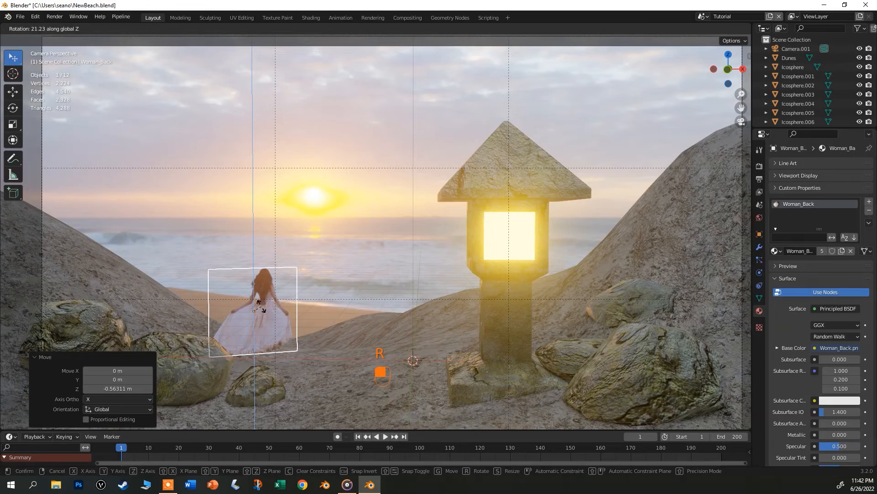
left_click(267, 306)
key("s")
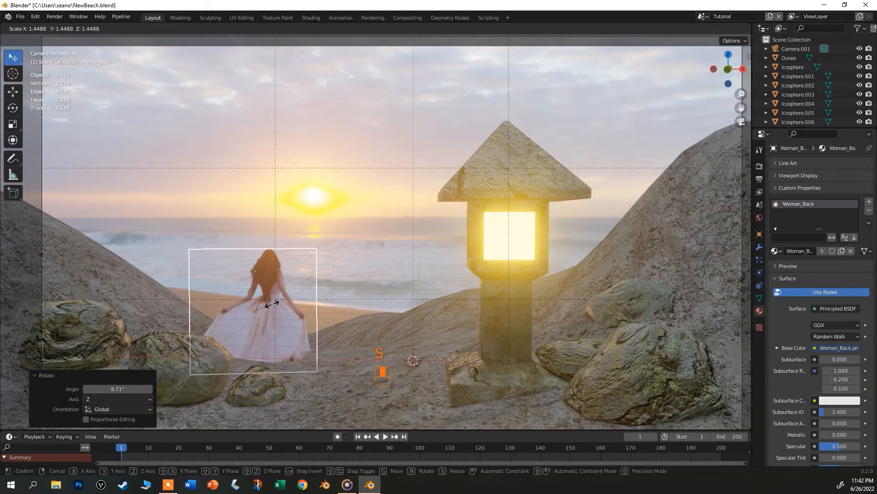
left_click(271, 303)
Move the woman plane about 4.51 m along Y and lower it about 0.48 m onto the dunes.
middle_click_drag(272, 303, 323, 315)
left_click_drag(237, 291, 152, 263)
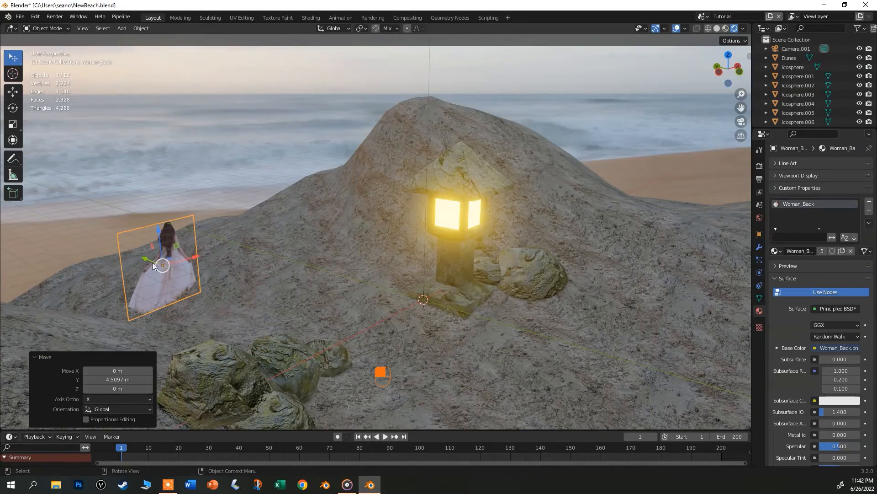
key("KP_0")
left_click_drag(296, 259, 306, 298)
scroll(307, 301, "up", 5)
scroll(308, 305, "down", 3)
Set the blend mode of the Woman_Back material to Alpha Hashed.
middle_click_drag(310, 305, 355, 309)
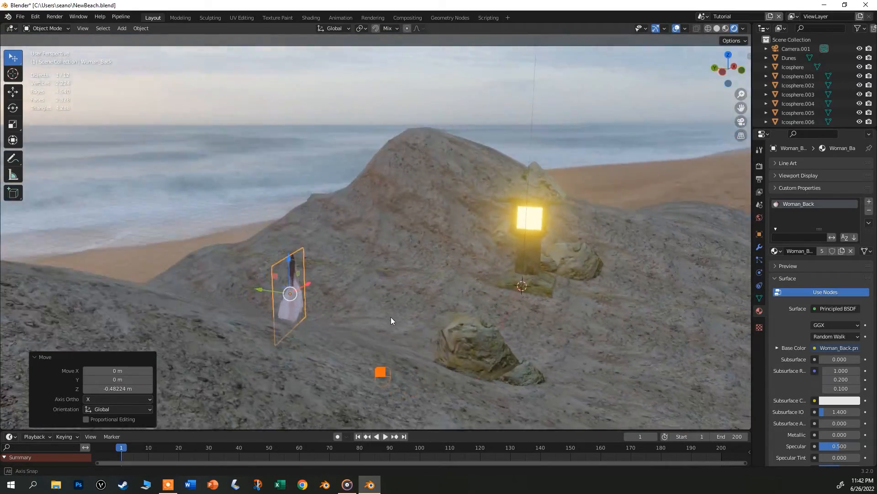
scroll(298, 293, "up", 7)
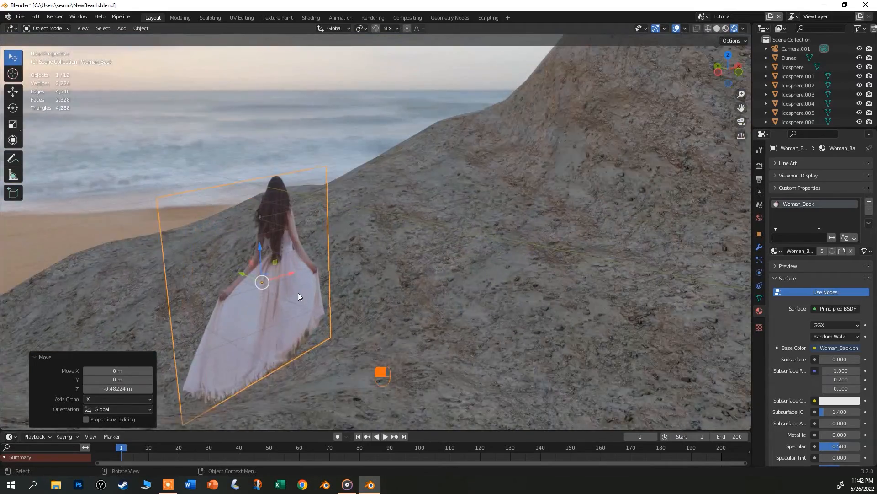
middle_click_drag(290, 292, 247, 278)
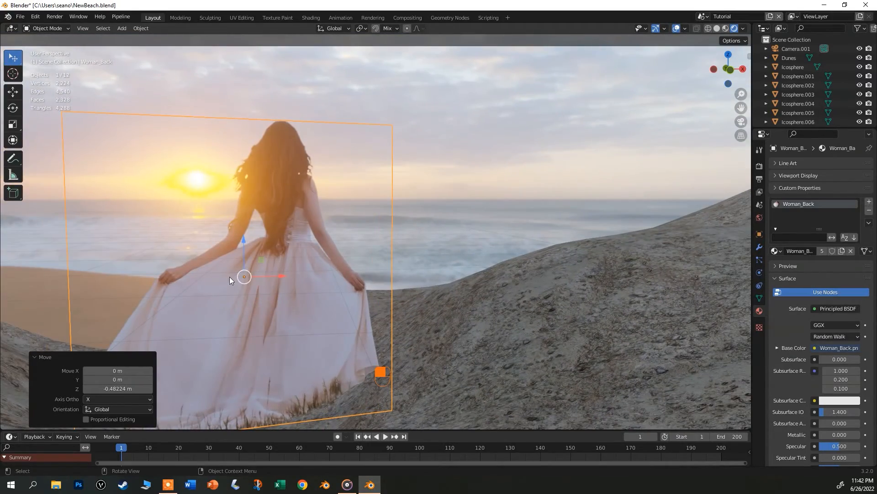
scroll(781, 323, "down", 14)
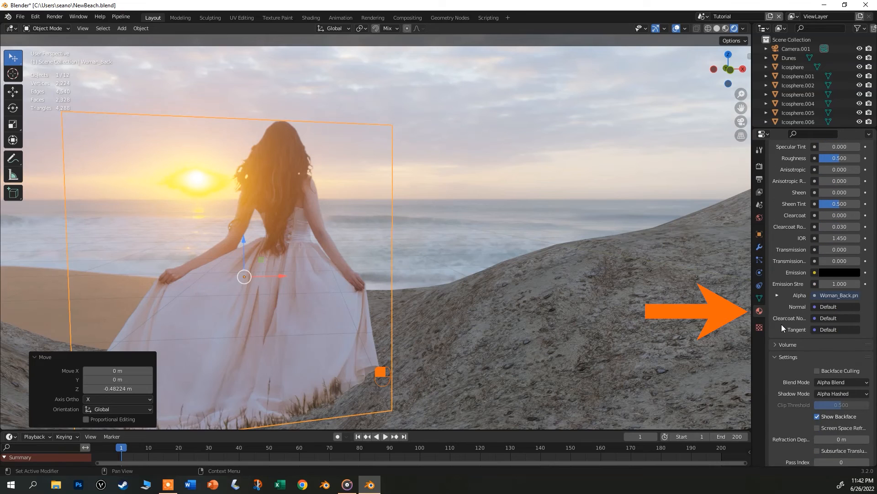
left_click(794, 356)
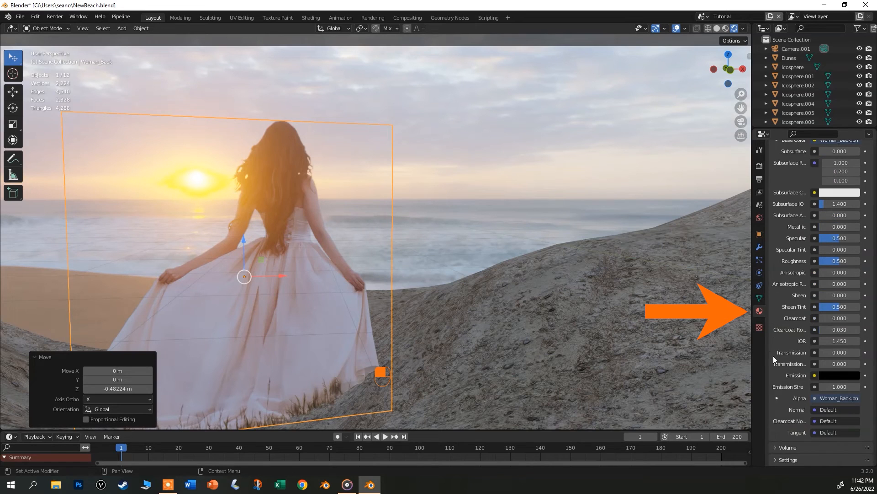
left_click(774, 459)
scroll(788, 390, "down", 6)
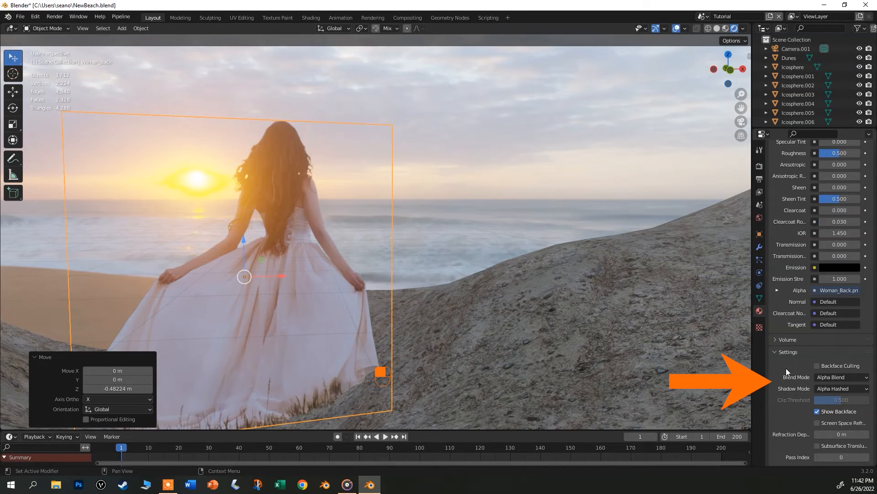
left_click(849, 377)
left_click(838, 405)
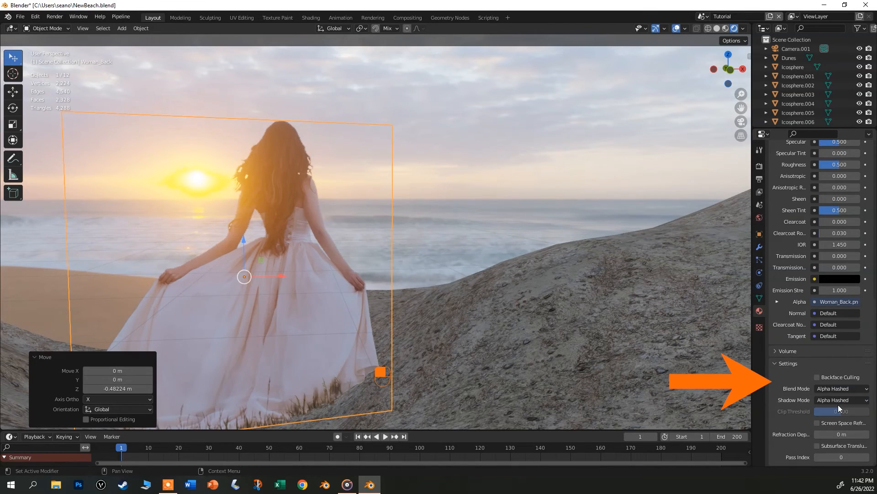
Try Alpha Clip as the Woman_Back material's shadow mode and return it to Alpha Hashed.
left_click(831, 398)
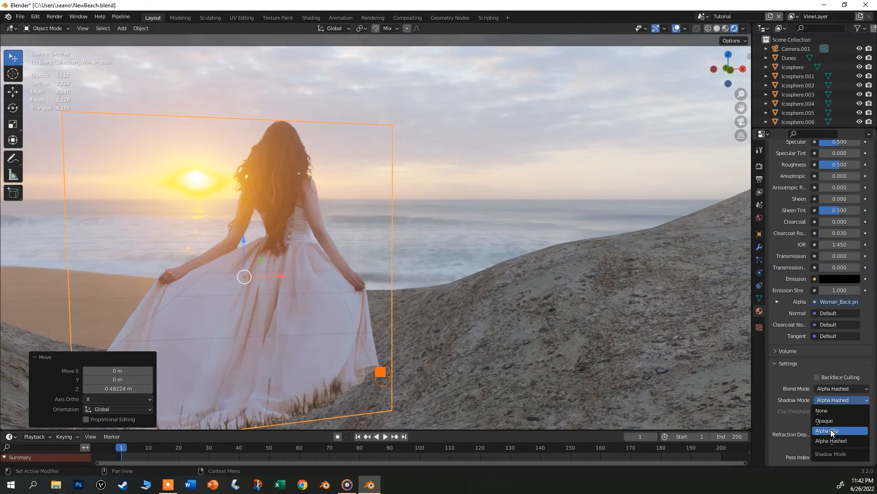
left_click(831, 431)
left_click(833, 400)
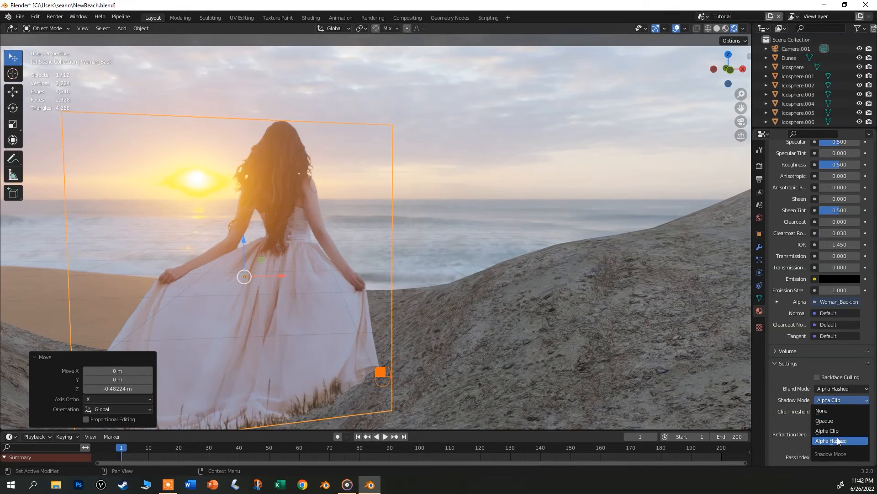
left_click(838, 440)
Set the Woman_Back material's roughness to 1 and its specular to 0.
mouse_move(235, 274)
middle_mouse_down()
mouse_move(262, 271)
mouse_move(215, 280)
mouse_move(276, 275)
mouse_move(261, 295)
mouse_move(235, 263)
middle_mouse_up()
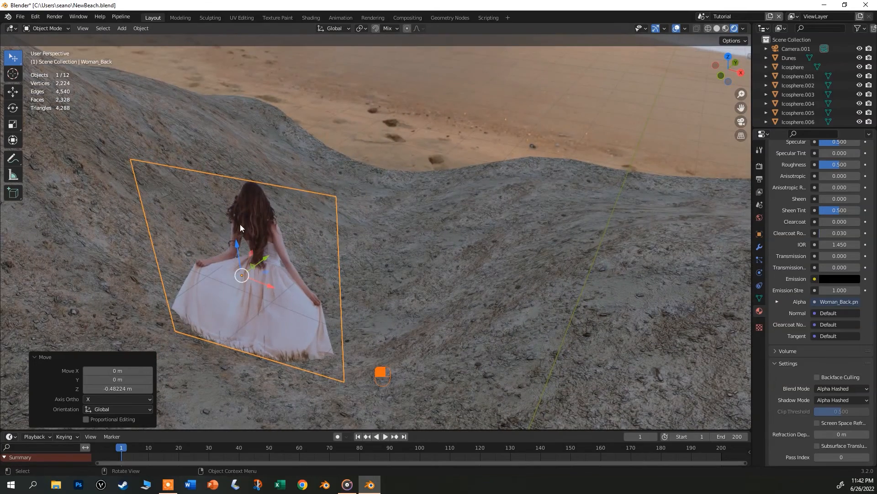
mouse_move(236, 224)
middle_mouse_down()
mouse_move(217, 209)
mouse_move(236, 210)
middle_mouse_up()
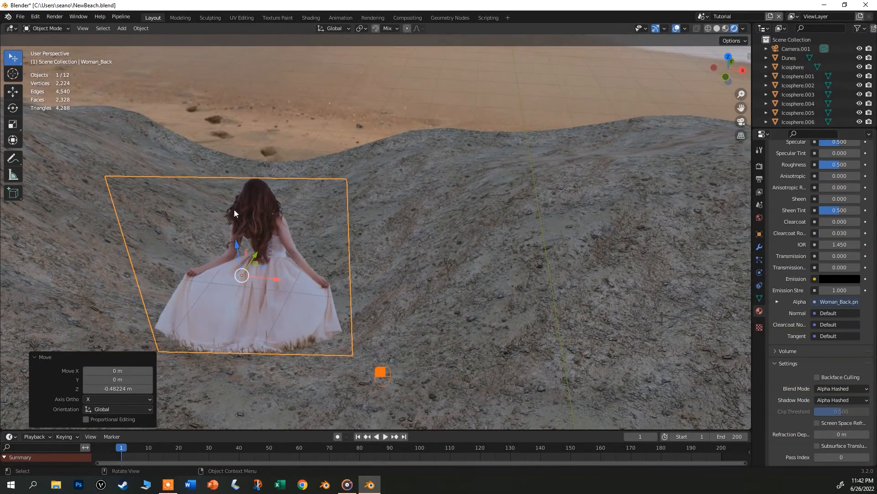
scroll(225, 213, "down", 3)
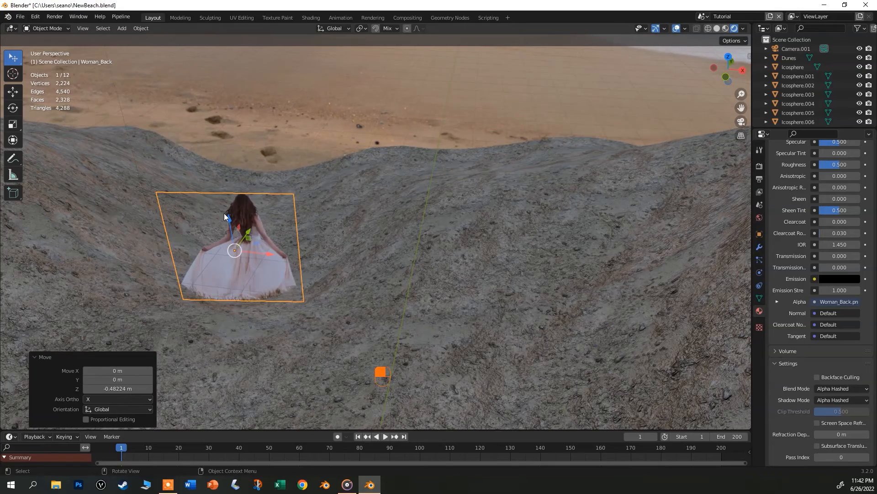
middle_click_drag(225, 214, 257, 211)
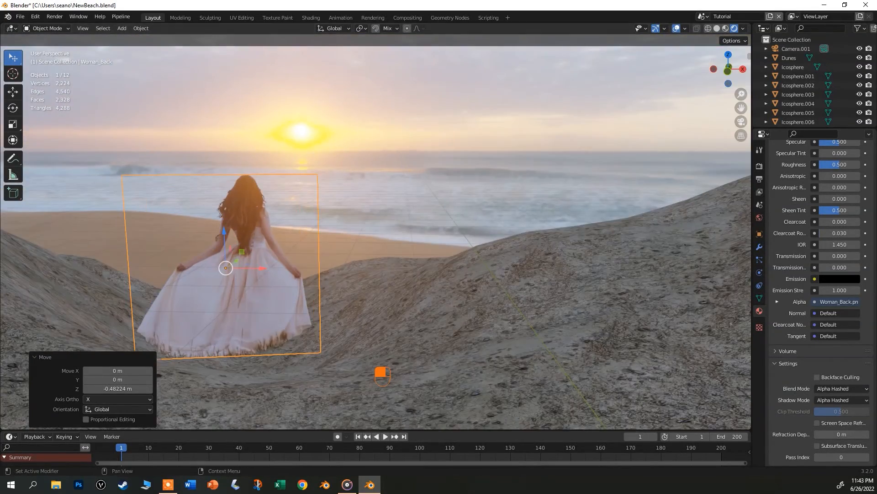
scroll(788, 234, "up", 3)
left_click(837, 218)
type("1")
key("Return")
left_click_drag(840, 197, 821, 200)
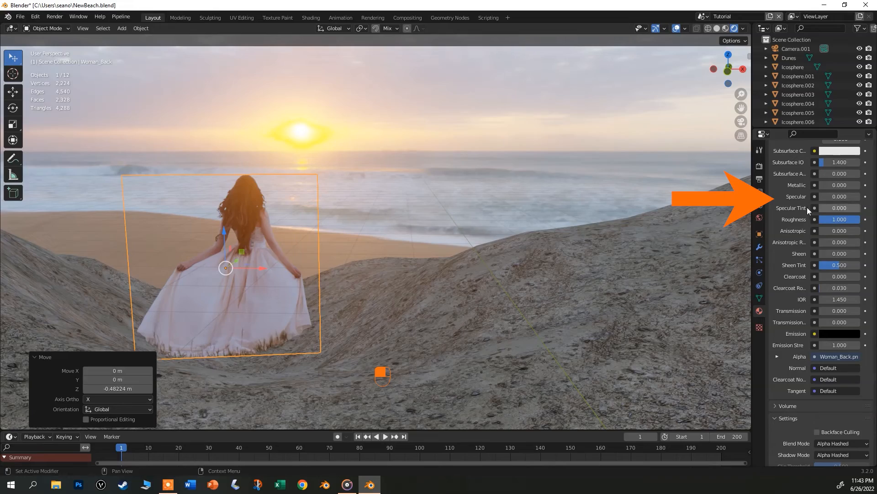
In Edit Mode, add three evenly spaced vertical loop cuts to the woman plane.
middle_click_drag(318, 263, 255, 233)
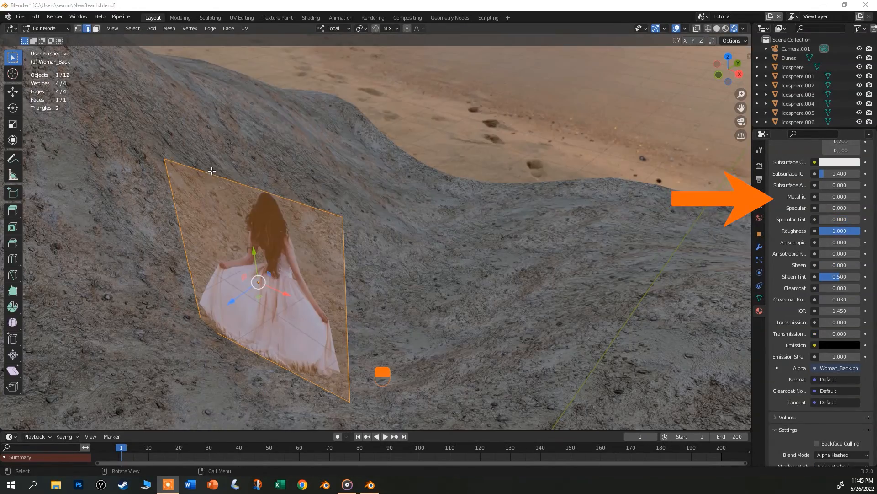
left_click(213, 177)
key("ctrl+r")
scroll(213, 177, "up", 2)
left_click(213, 176)
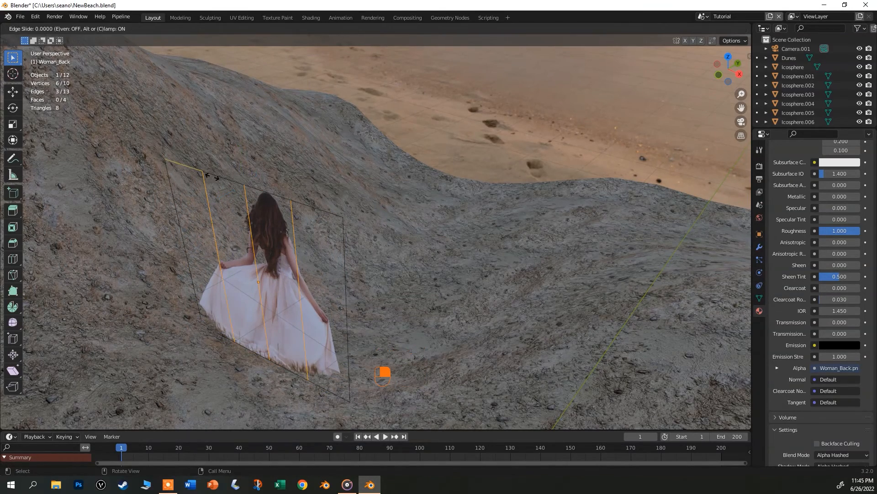
right_click(213, 176)
Push the woman plane's four vertical edges on either side of the centre loop backwards along the local Z axis.
left_click(184, 238)
left_click(219, 256, "shift")
left_click(294, 227, "shift")
left_click(346, 297, "shift")
left_click_drag(232, 299, 249, 286)
Move the woman plane's two outermost vertical edges about -0.49 m along local Z to increase the curve.
left_click(196, 219)
left_click(362, 272, "shift")
left_click_drag(254, 284, 277, 262)
Return to Object Mode and apply smooth shading to the curved woman plane.
middle_click_drag(277, 261, 293, 231)
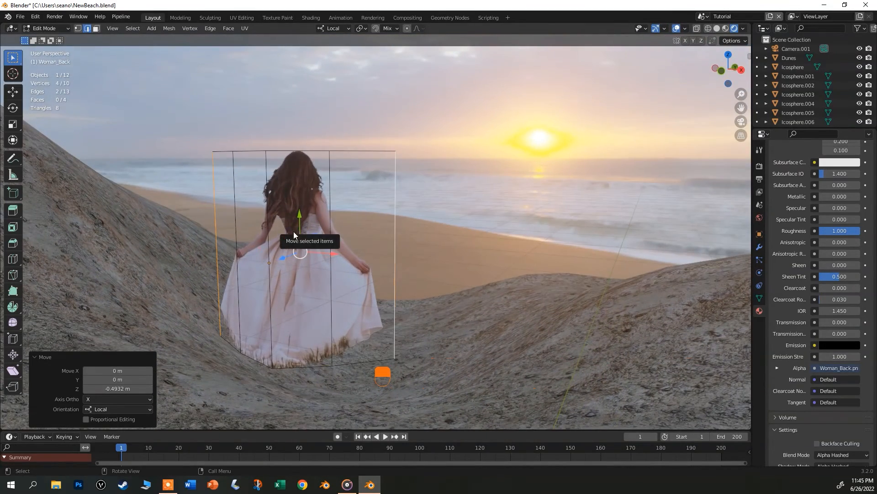
key("Tab")
right_click(294, 231)
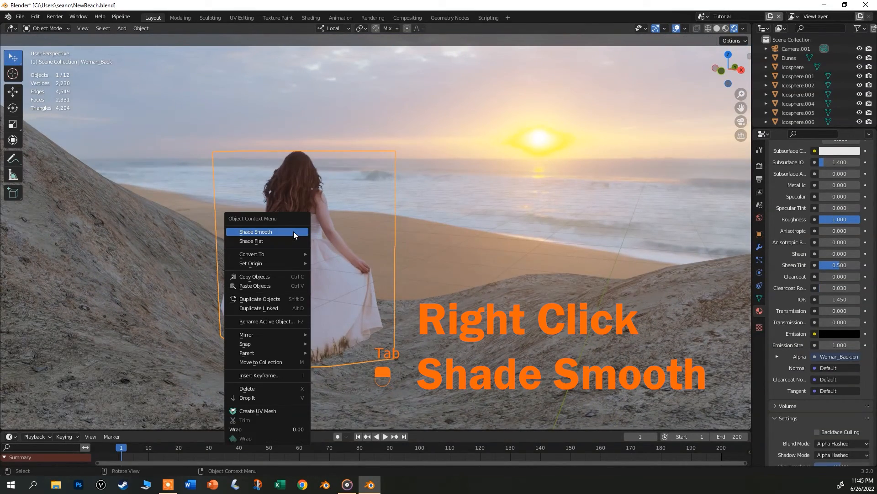
left_click(294, 231)
mouse_move(308, 232)
middle_mouse_down()
mouse_move(375, 225)
mouse_move(304, 232)
mouse_move(320, 244)
mouse_move(313, 215)
mouse_move(314, 230)
middle_mouse_up()
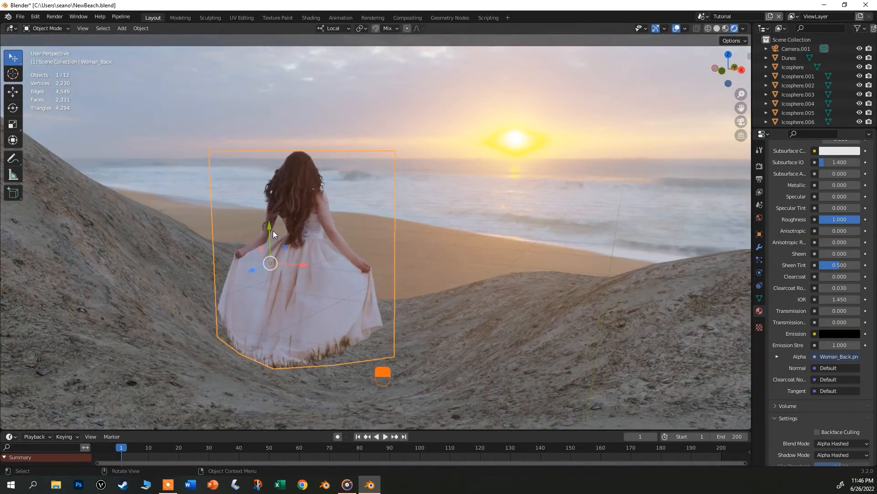
Lower the woman plane along its local Y axis and shift it about 0.3 m along local X.
key("g")
key("y")
left_click_drag(276, 242, 276, 242)
left_click_drag(292, 275, 319, 270)
scroll(319, 269, "down", 1)
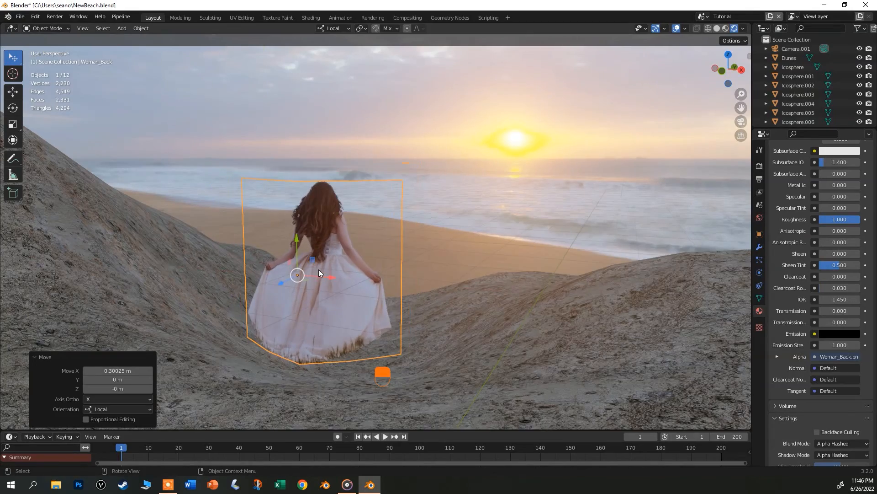
In the camera view, move the woman plane about -0.94 m along local X and scale it up about 2.05 times.
key("KP_0")
scroll(318, 275, "down", 2)
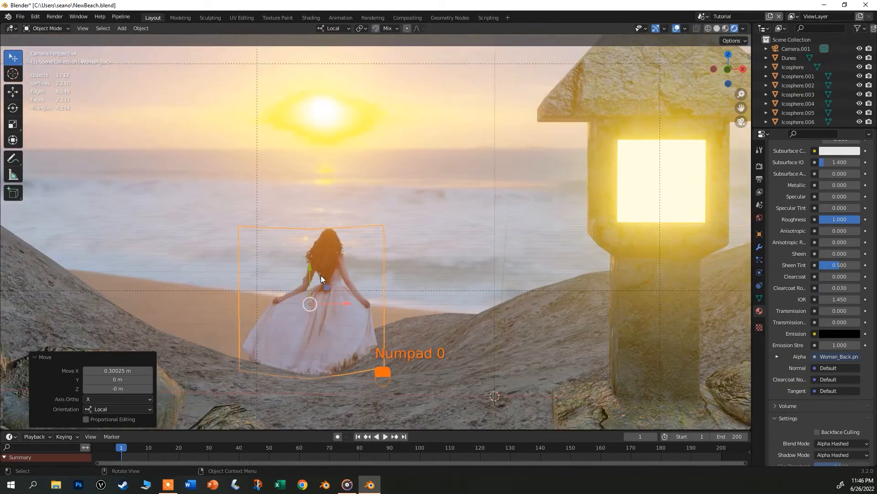
scroll(324, 275, "down", 3)
scroll(324, 275, "up", 1)
mouse_move(341, 290)
left_mouse_down()
mouse_move(315, 290)
mouse_move(323, 292)
left_mouse_up()
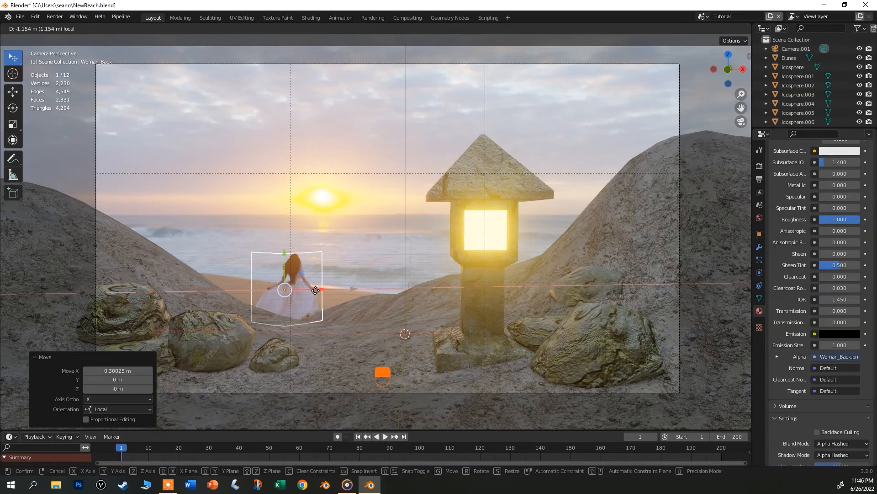
key("s")
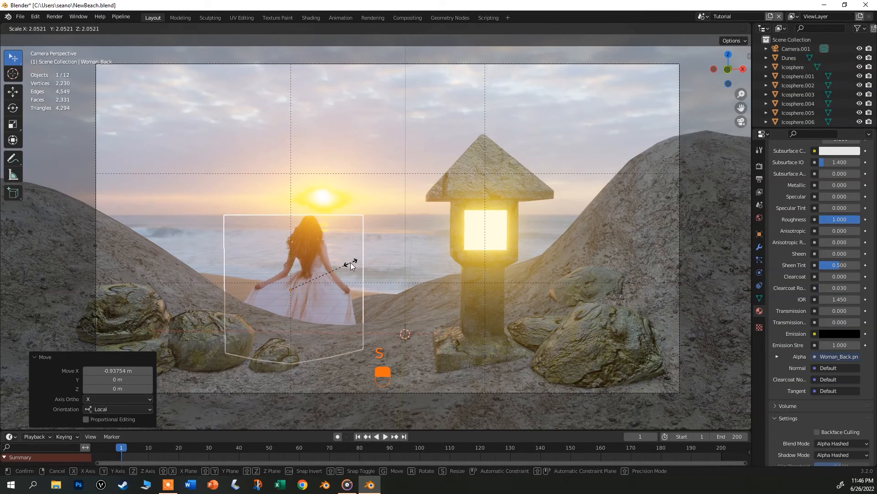
left_click(350, 258)
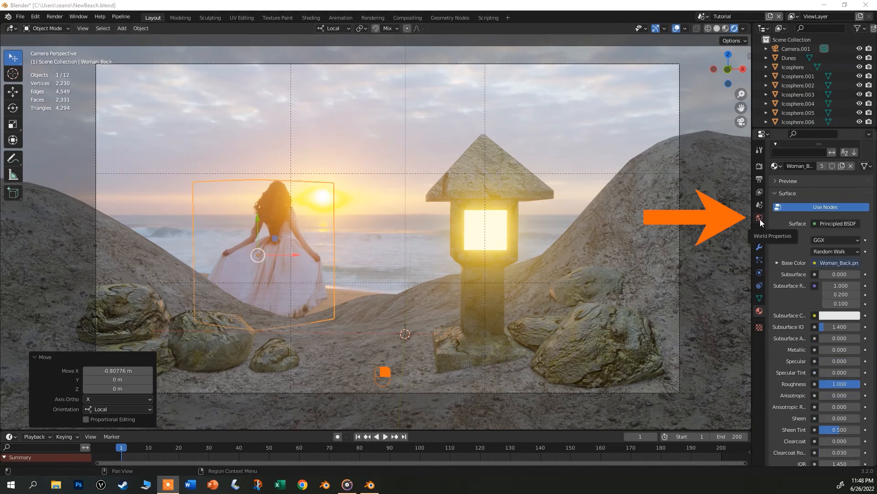
Set the world background strength to 0.250 to darken the sunrise environment.
left_click(760, 218)
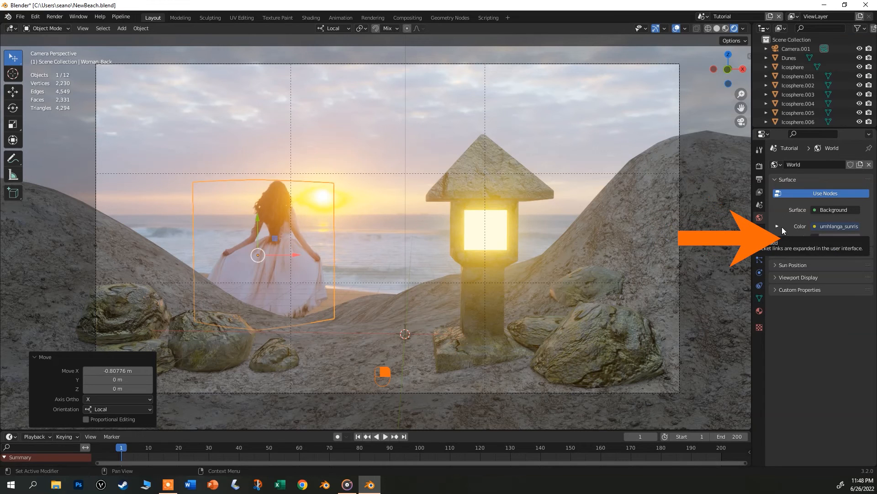
left_click(848, 235)
key("BackSpace")
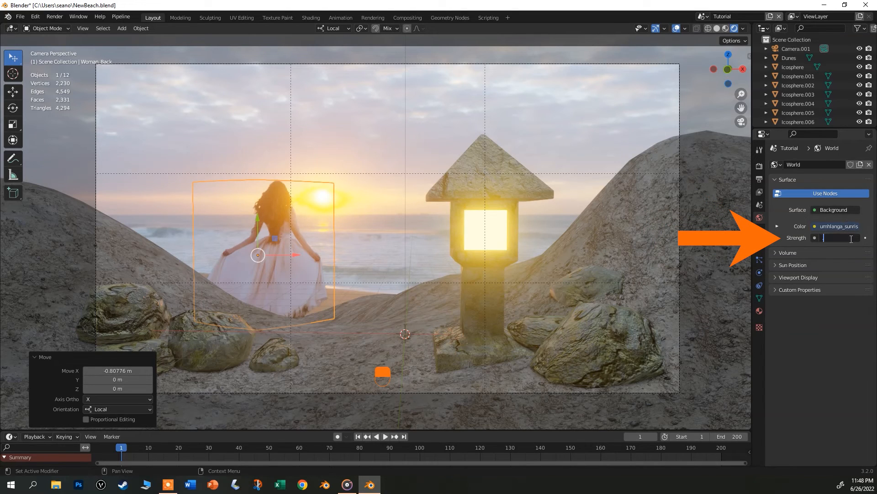
key("Return")
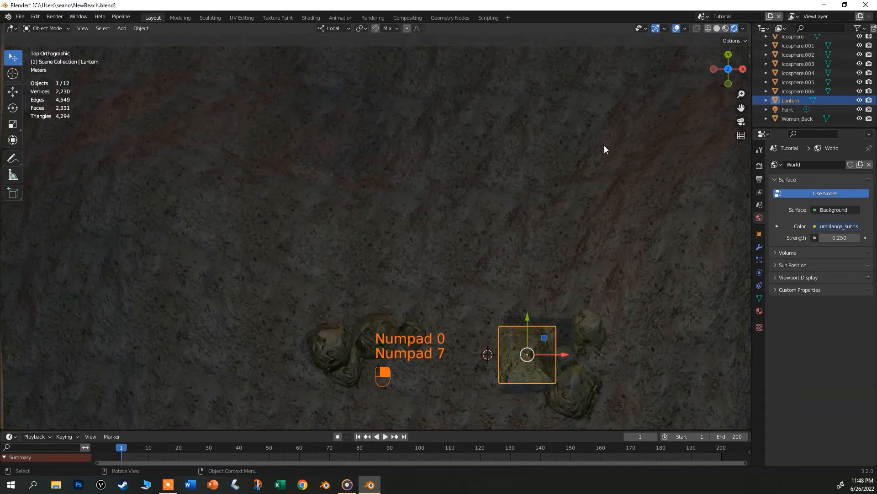
Position the point light above the beach between the woman and the lantern, moving it about 1.2 m along Z and 4.2 m along Y.
scroll(565, 167, "down", 7)
scroll(563, 167, "up", 3)
middle_click_drag(563, 167, 559, 123)
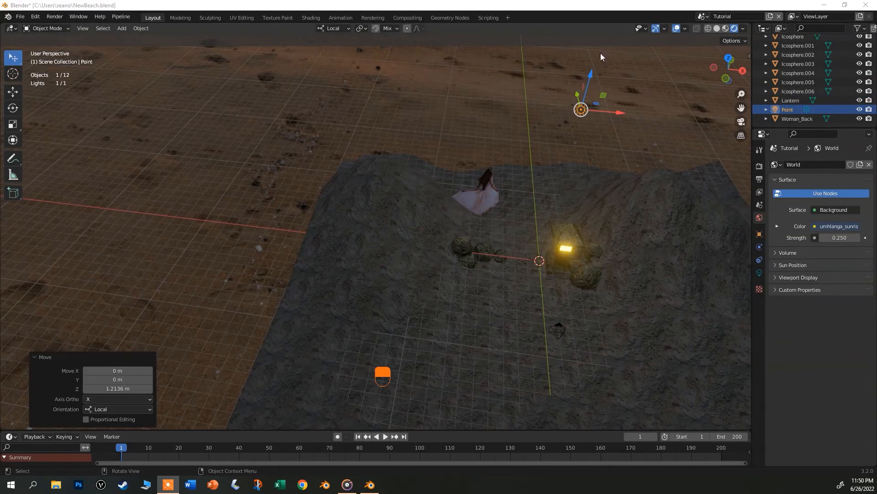
left_click_drag(592, 70, 567, 215)
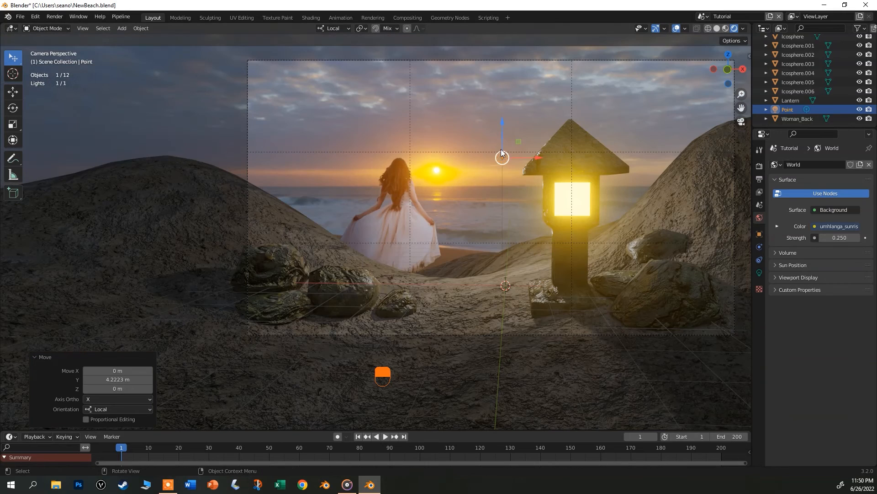
Give the point light a warm light-orange colour.
left_click(759, 272)
left_click(832, 217)
left_click_drag(796, 144, 803, 144)
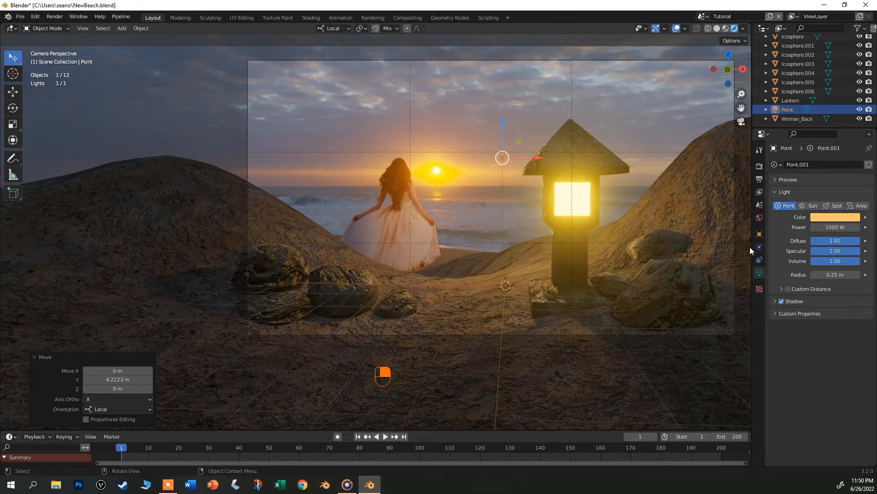
Rotate the world's sunrise texture mapping to -139° around Z, bringing the sun closer to the woman.
left_click(760, 217)
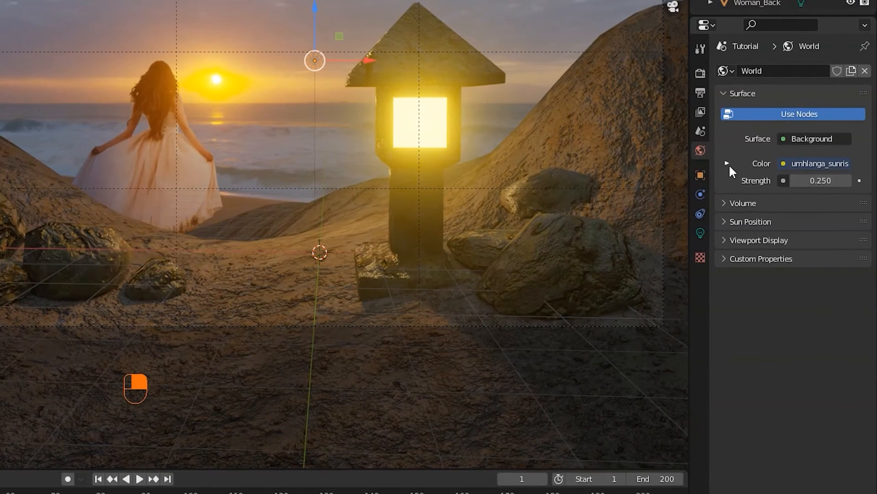
left_click(777, 226)
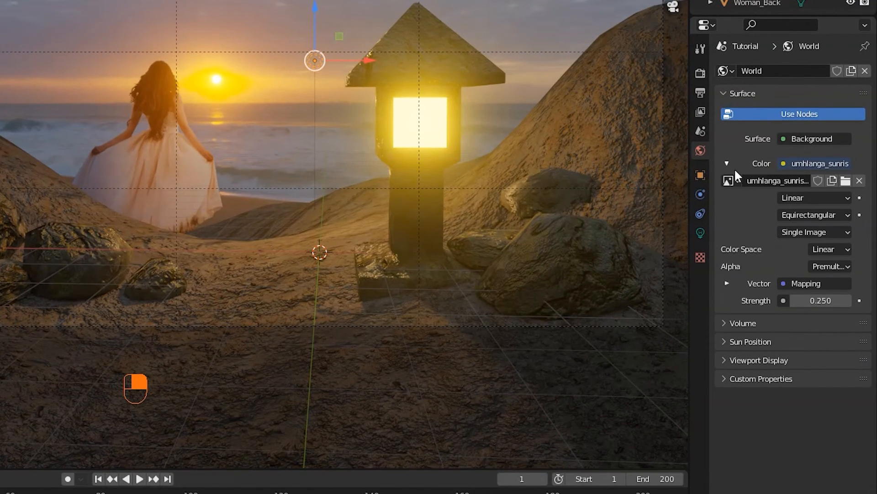
left_click(726, 282)
scroll(735, 268, "down", 2)
key("ctrl+z")
mouse_move(823, 379)
left_mouse_down()
mouse_move(803, 378)
mouse_move(811, 378)
left_mouse_up()
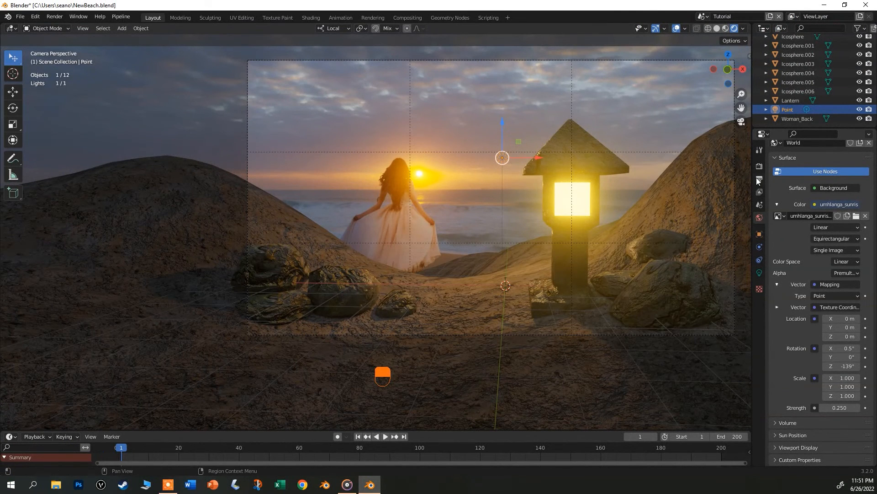
Review the output format settings and render the current frame as a still image.
left_click(759, 179)
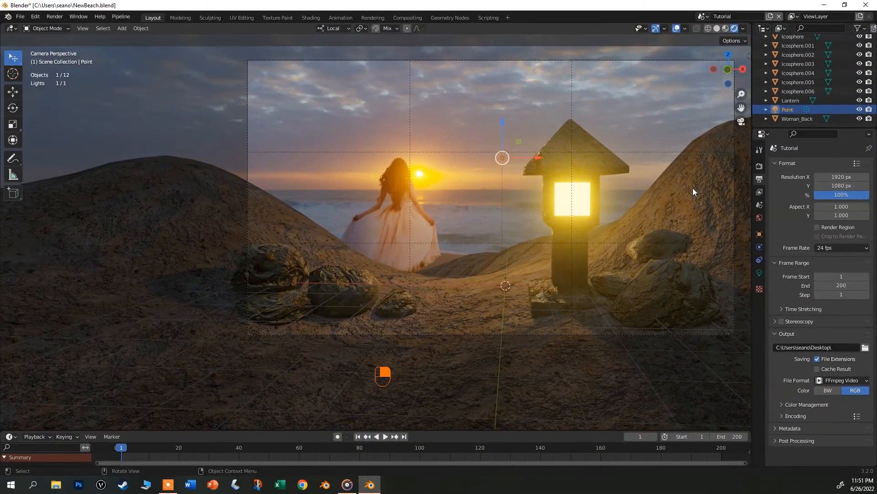
key("F12")
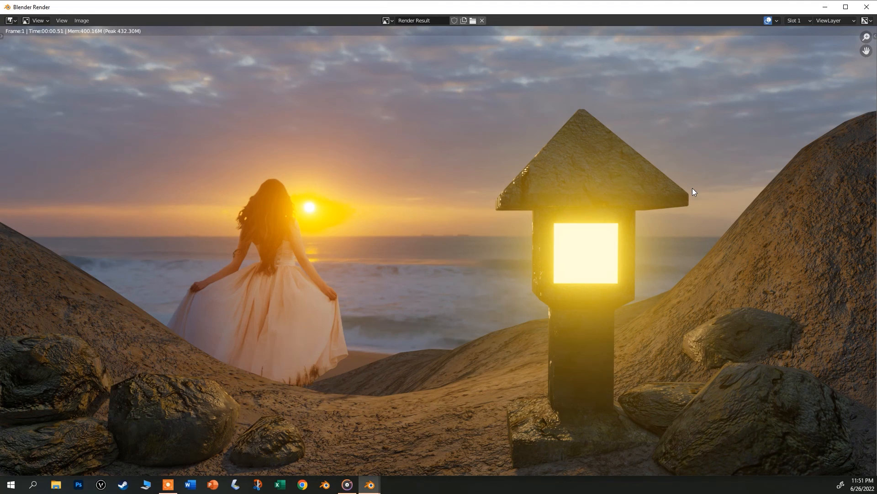
scroll(708, 204, "down", 3)
scroll(710, 207, "up", 2)
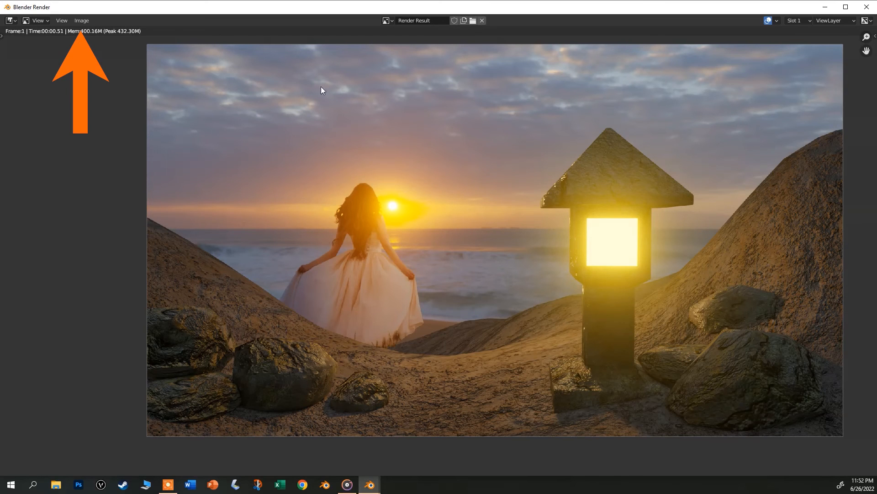
Save the rendered still as untitled.png and close the render window.
left_click(84, 21)
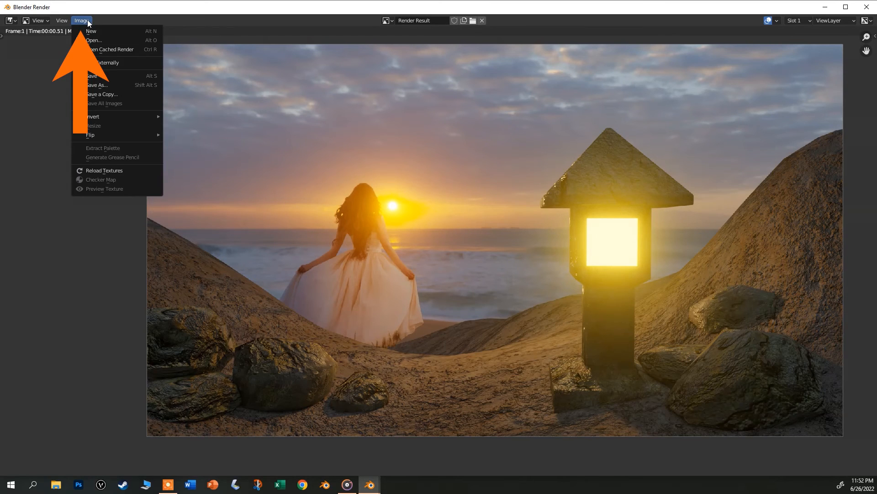
left_click(110, 75)
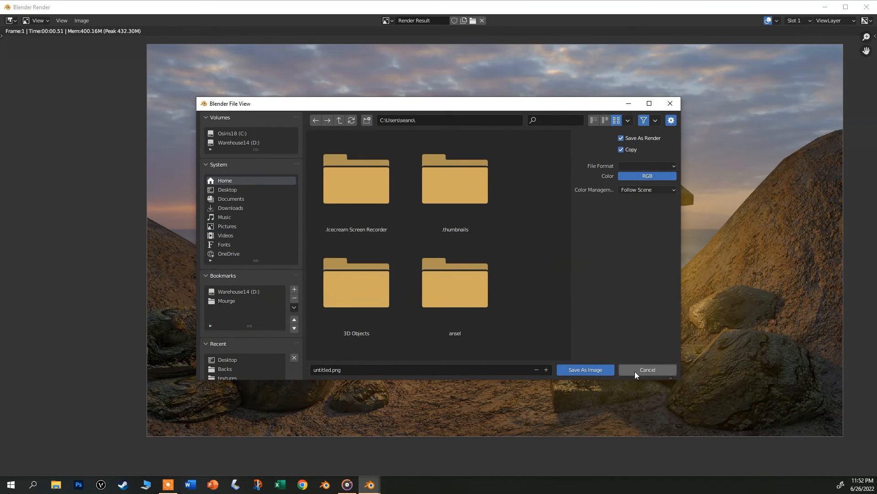
left_click(599, 366)
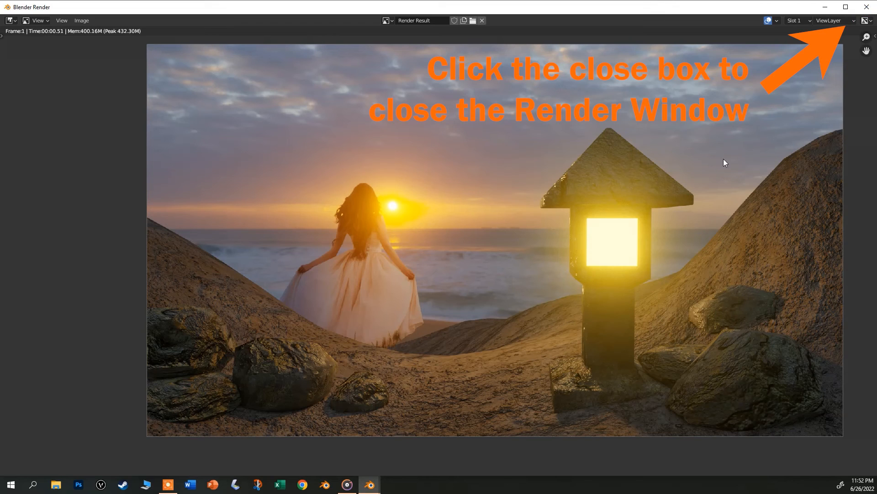
left_click(862, 8)
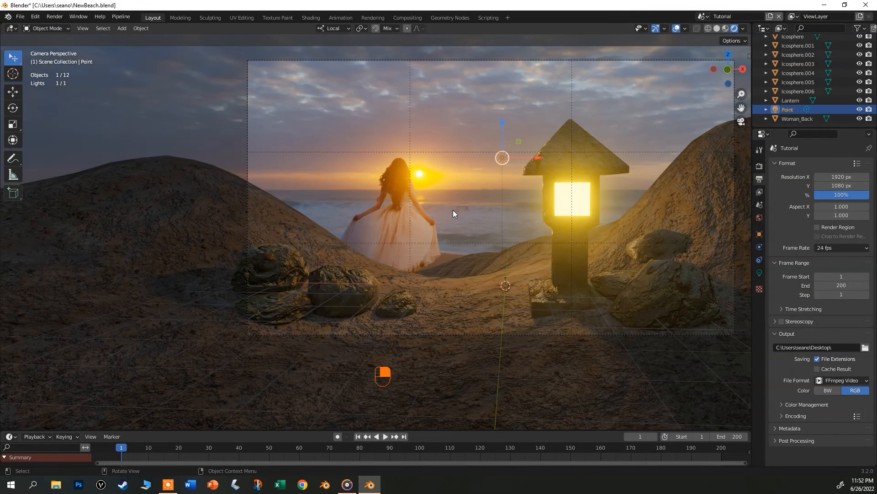
middle_click_drag(453, 210, 377, 252, "shift")
scroll(377, 252, "up", 1)
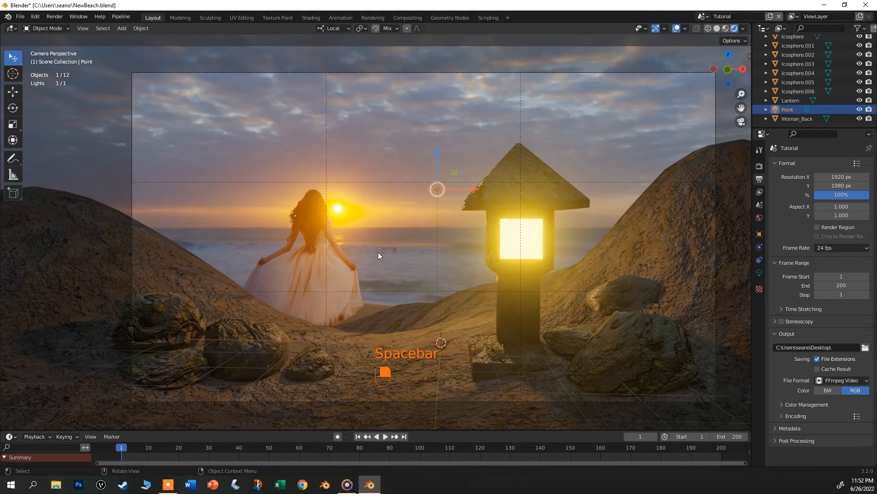